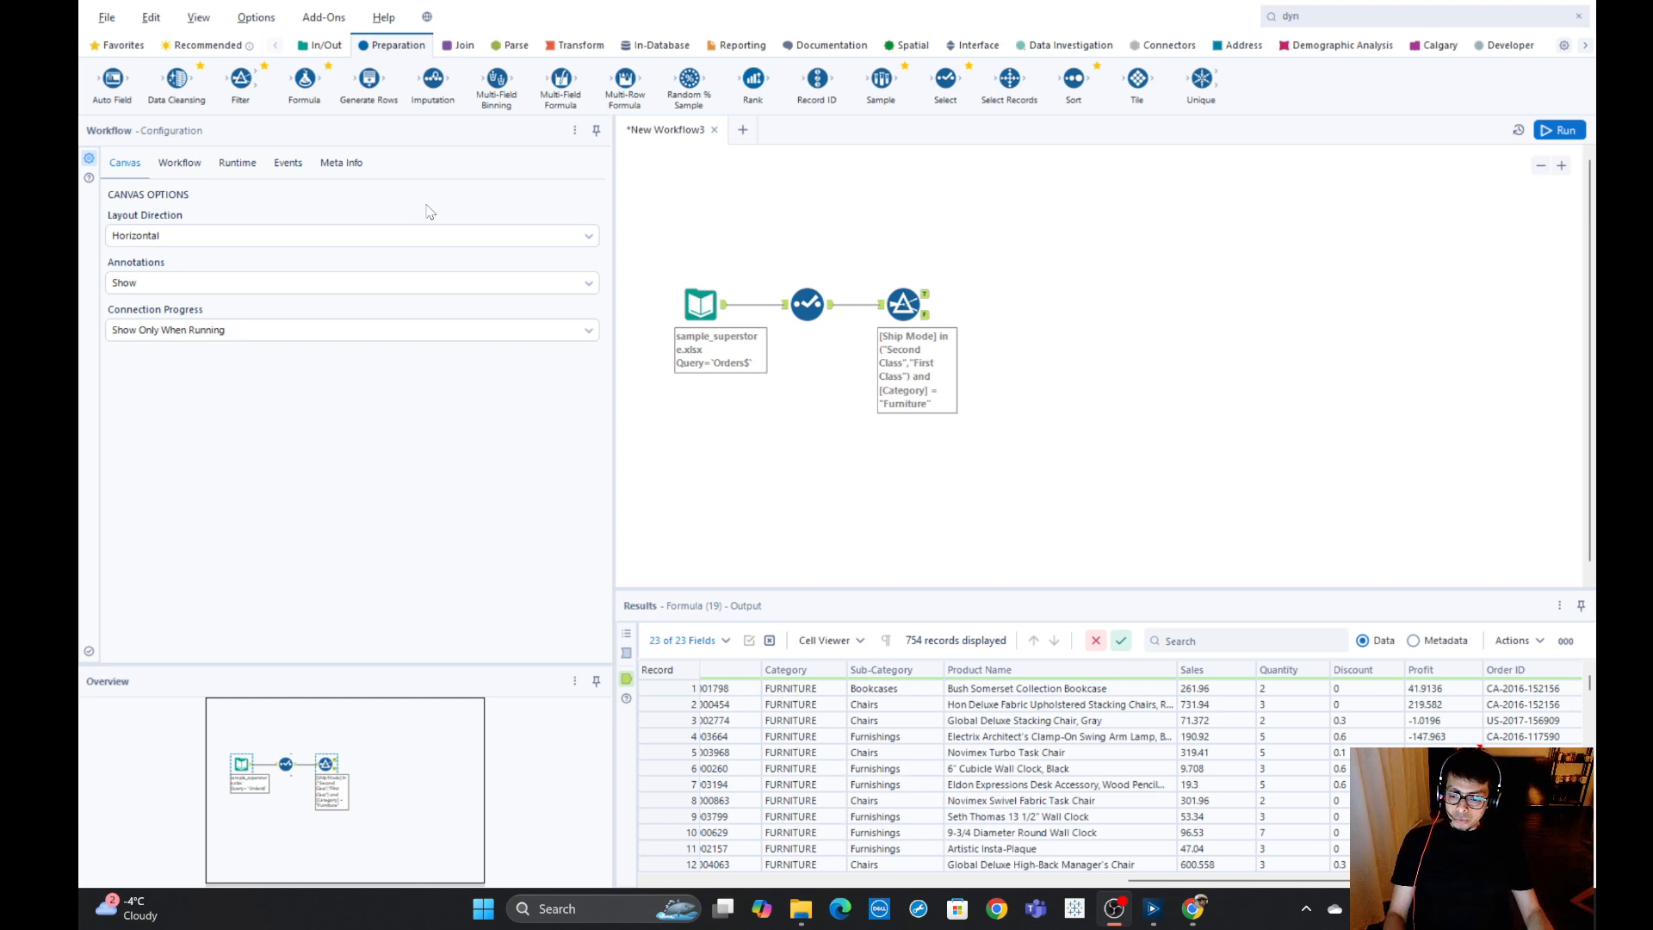
Connect a Formula tool to the filter's True output and start a new output column in it.
{"action": "left_click", "coordinate": [118, 45]}
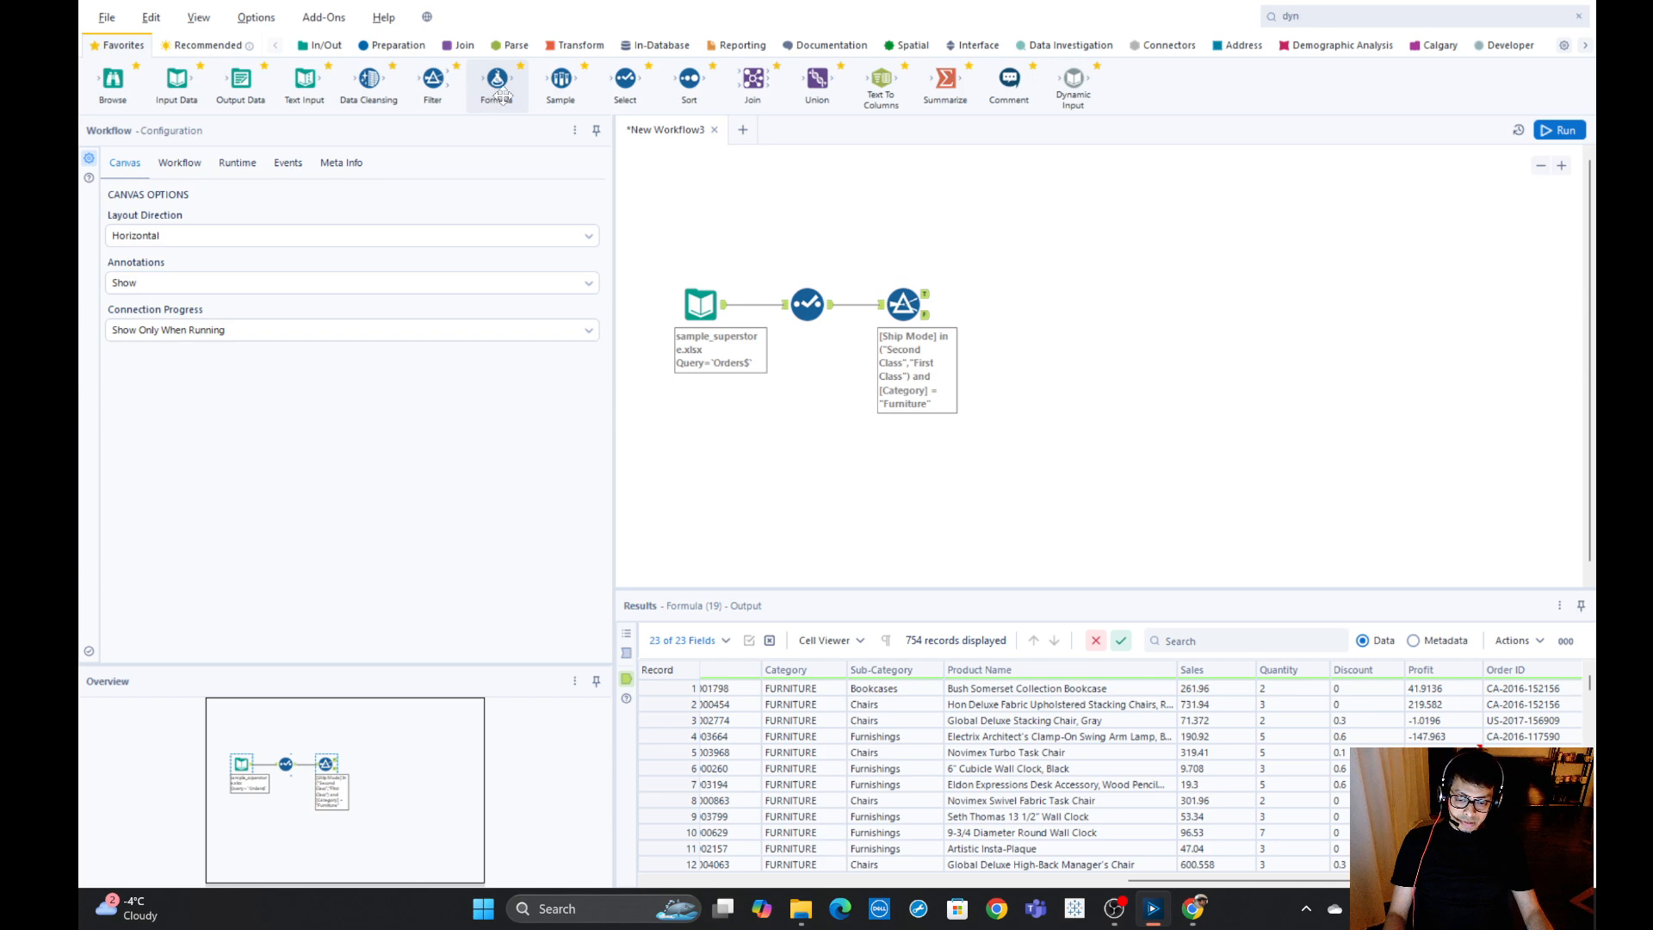
{"action": "left_click", "coordinate": [387, 48]}
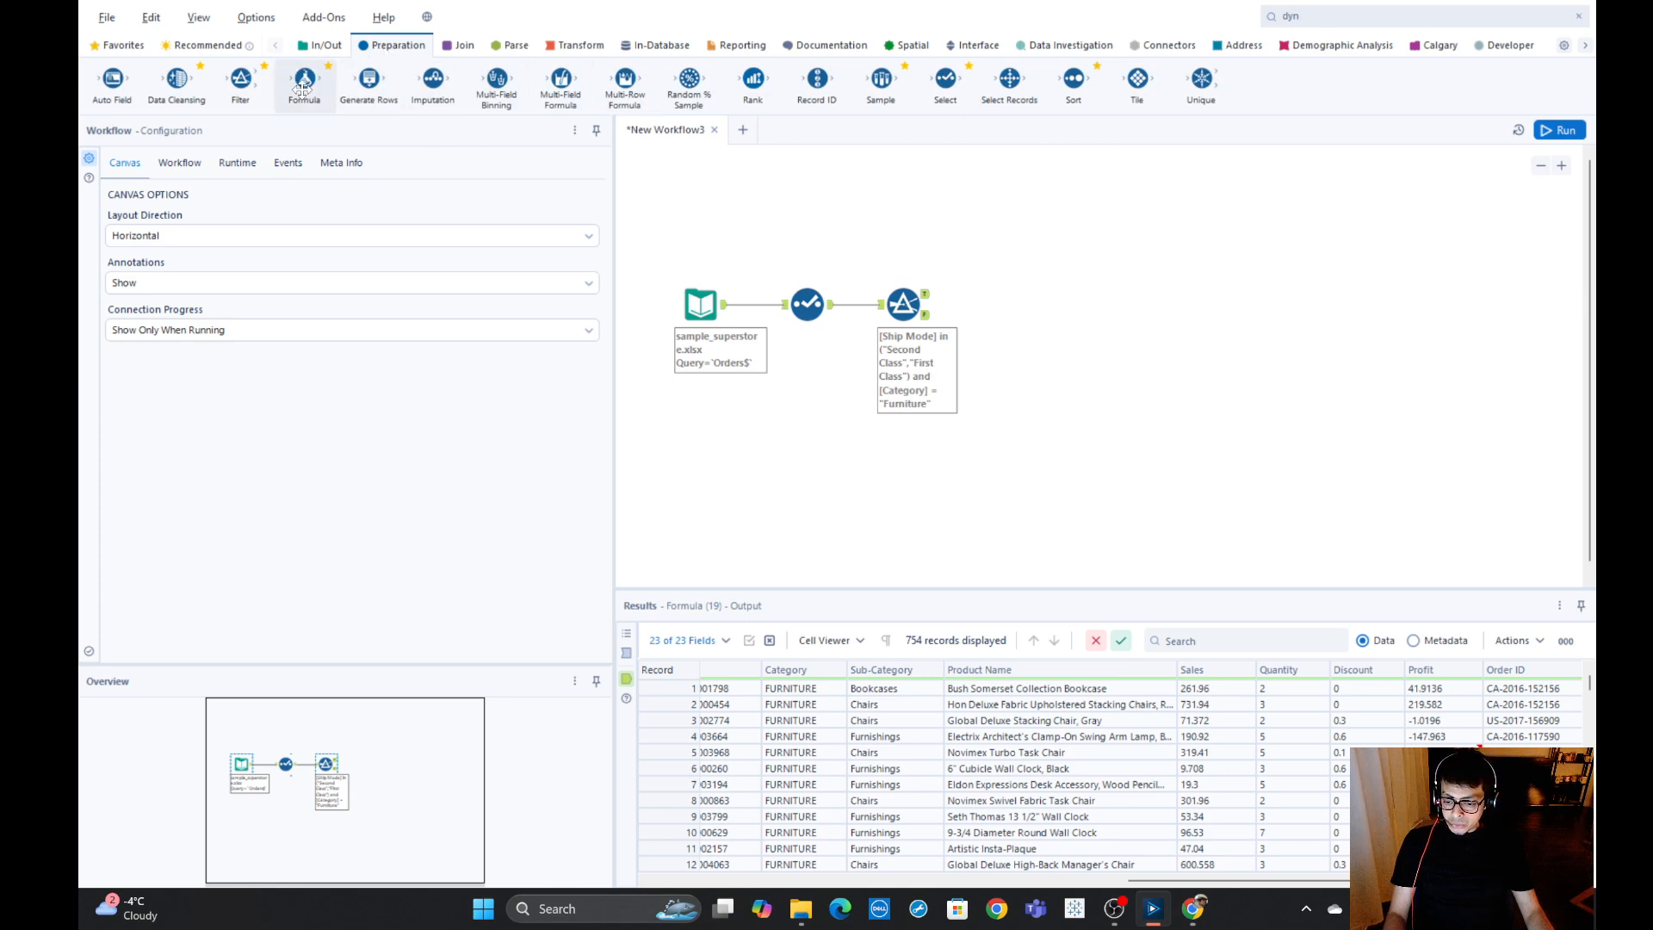
{"action": "left_click_drag", "start_coordinate": [303, 86], "coordinate": [999, 295]}
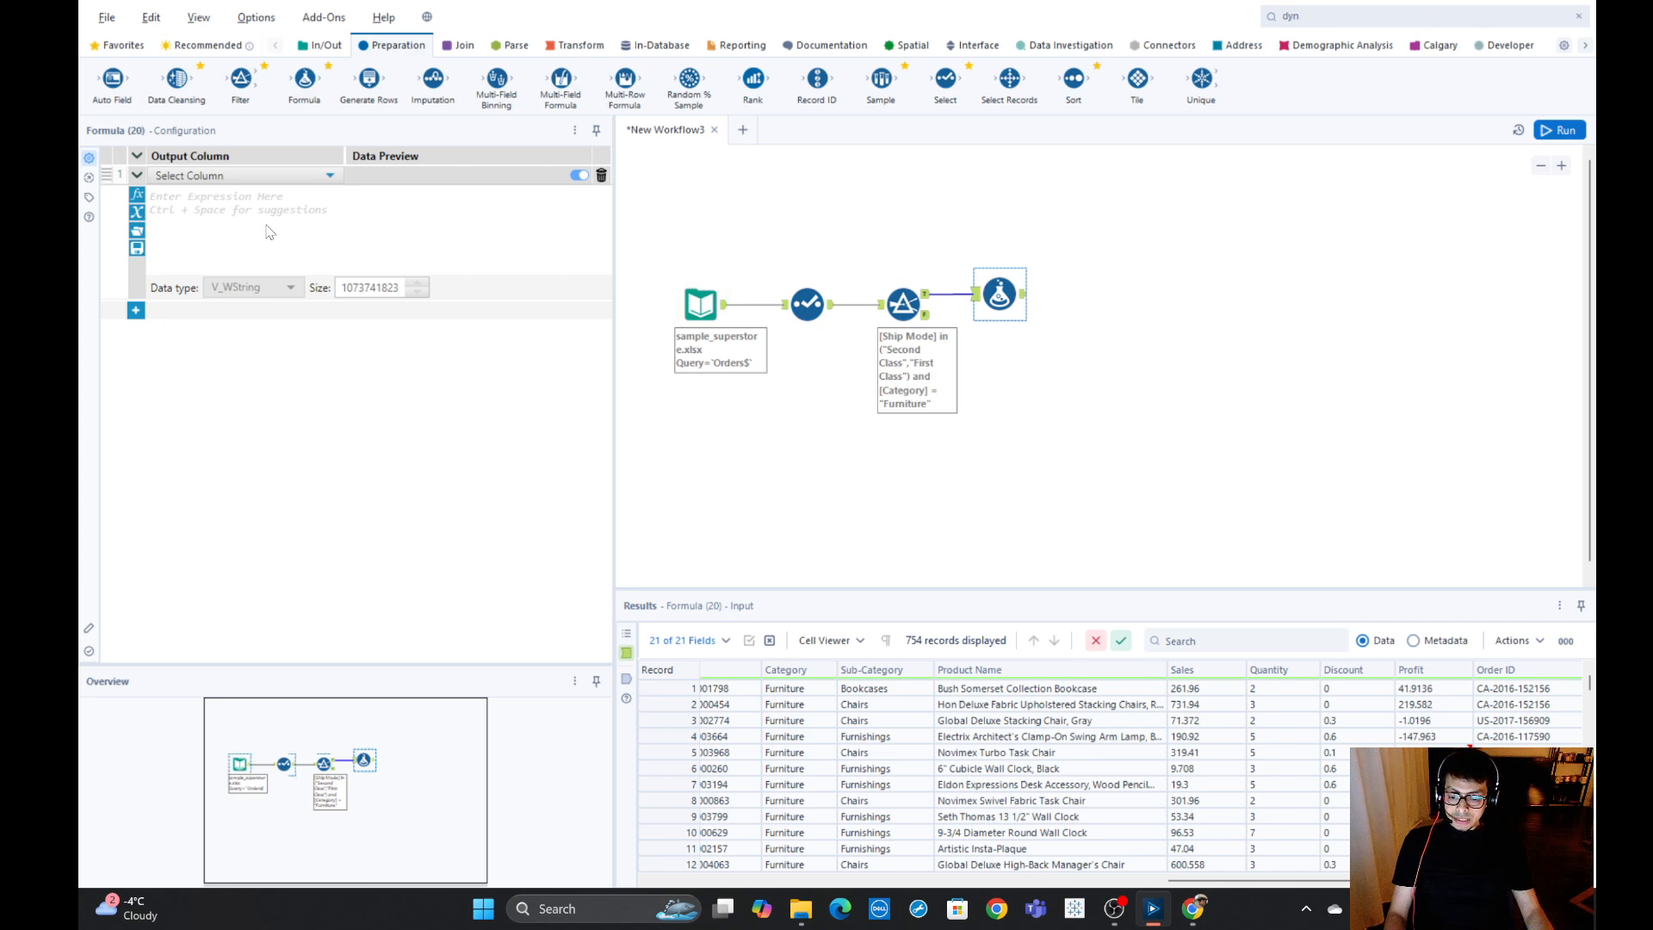
{"action": "left_click", "coordinate": [240, 210]}
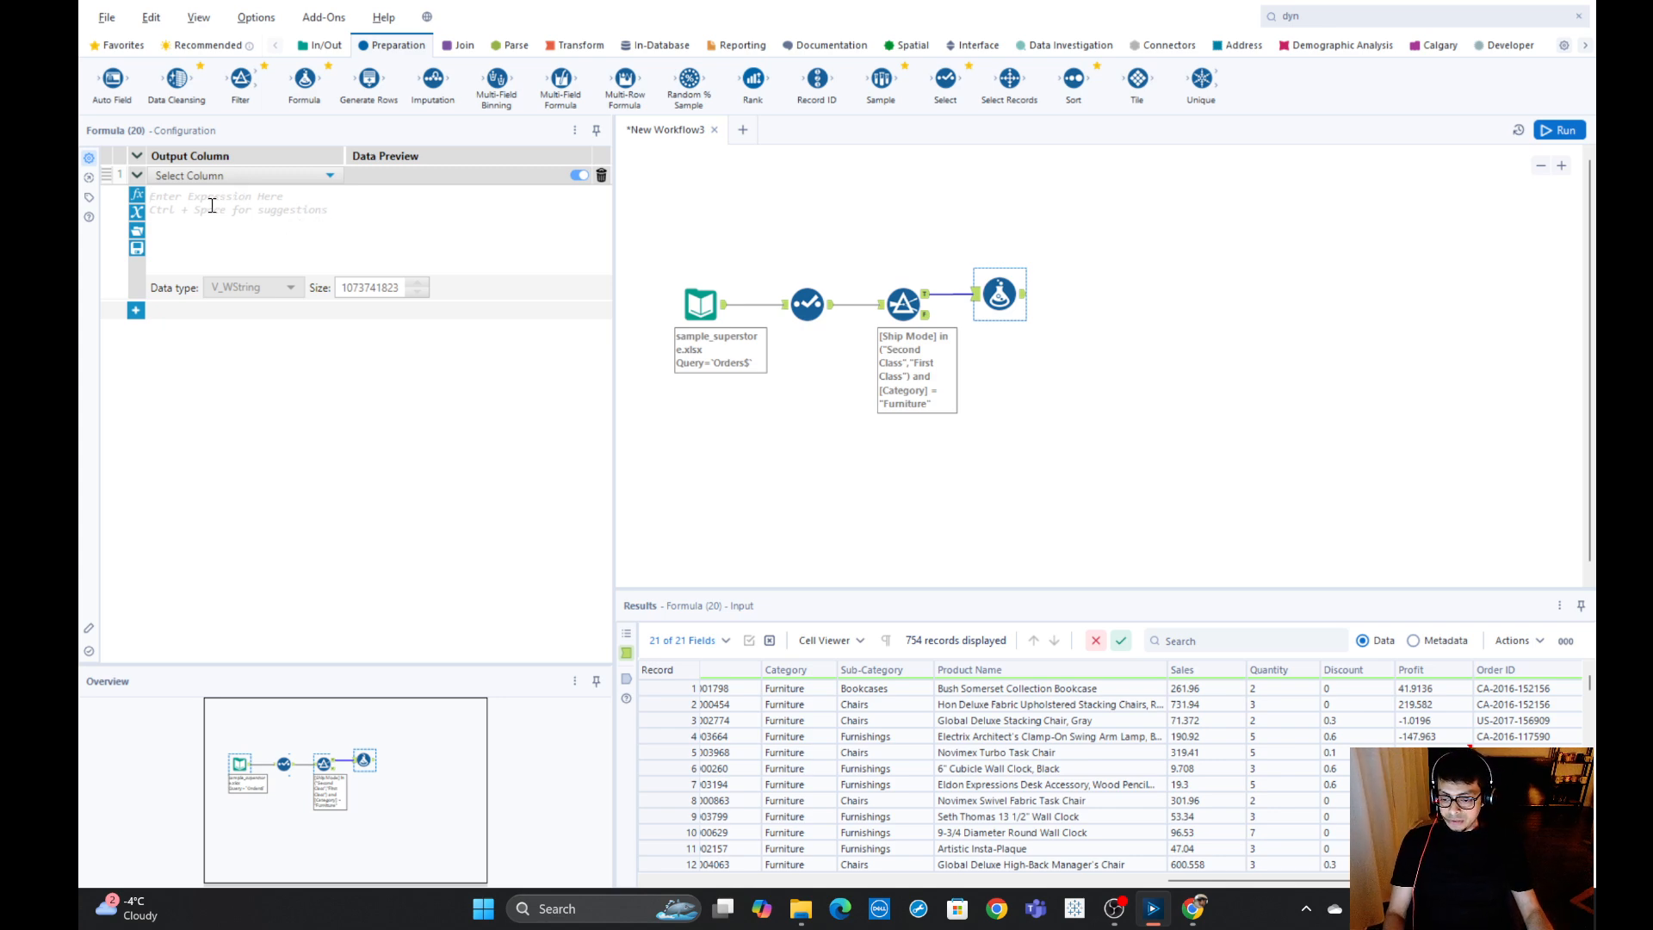
{"action": "left_click", "coordinate": [184, 176]}
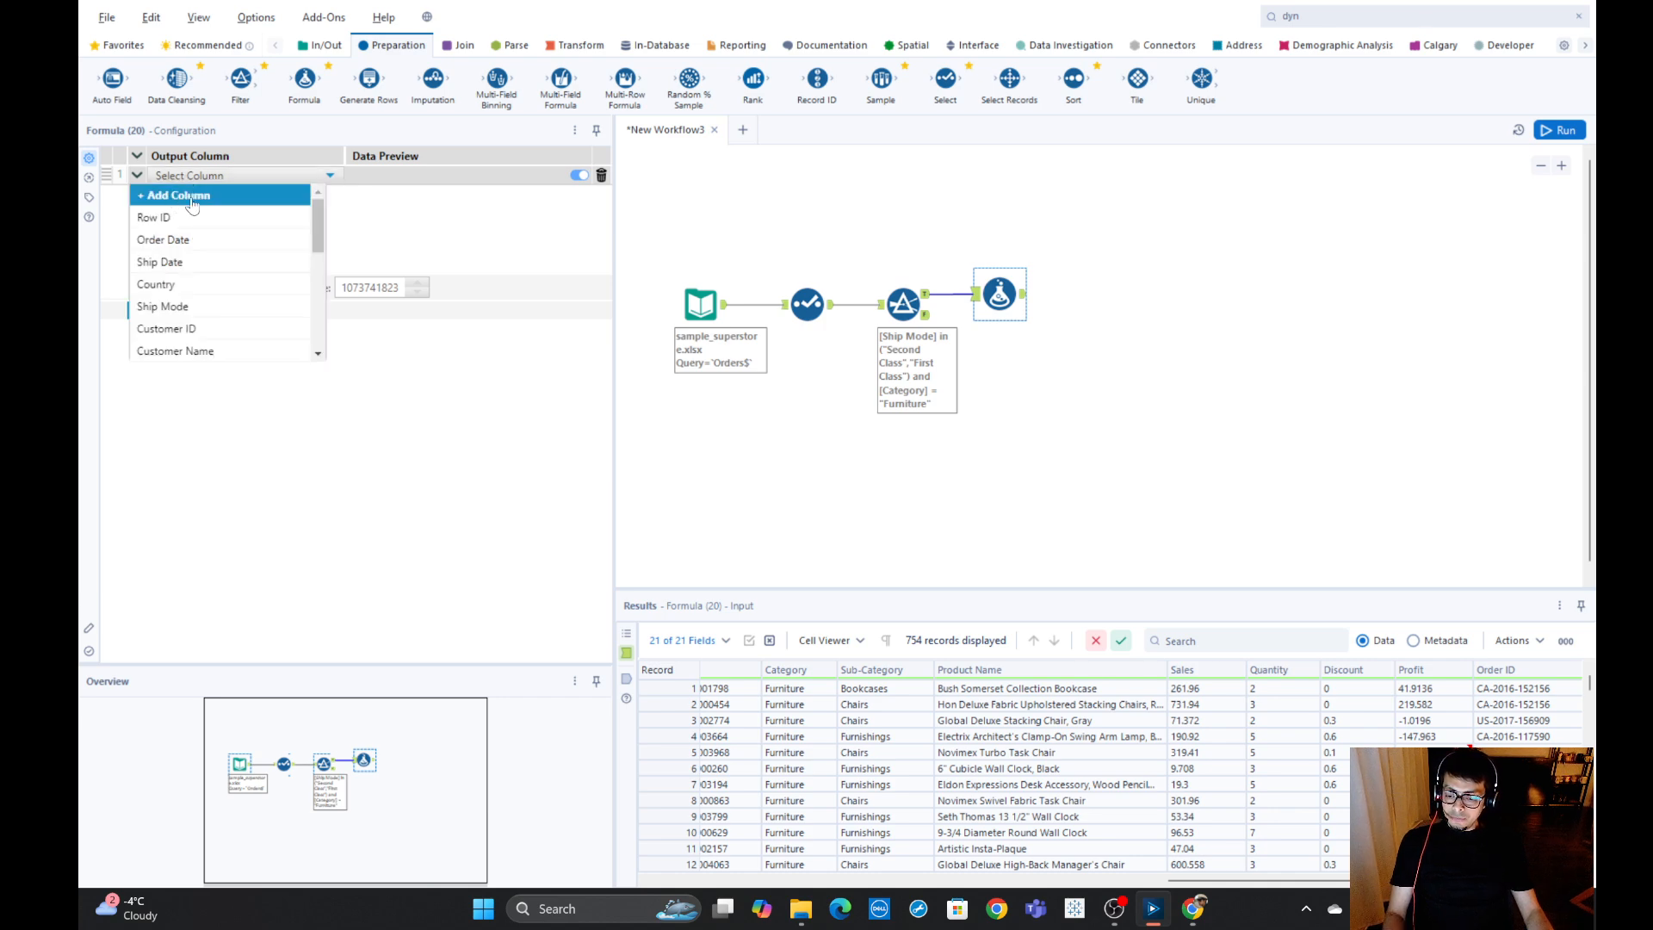
{"action": "left_click", "coordinate": [181, 197]}
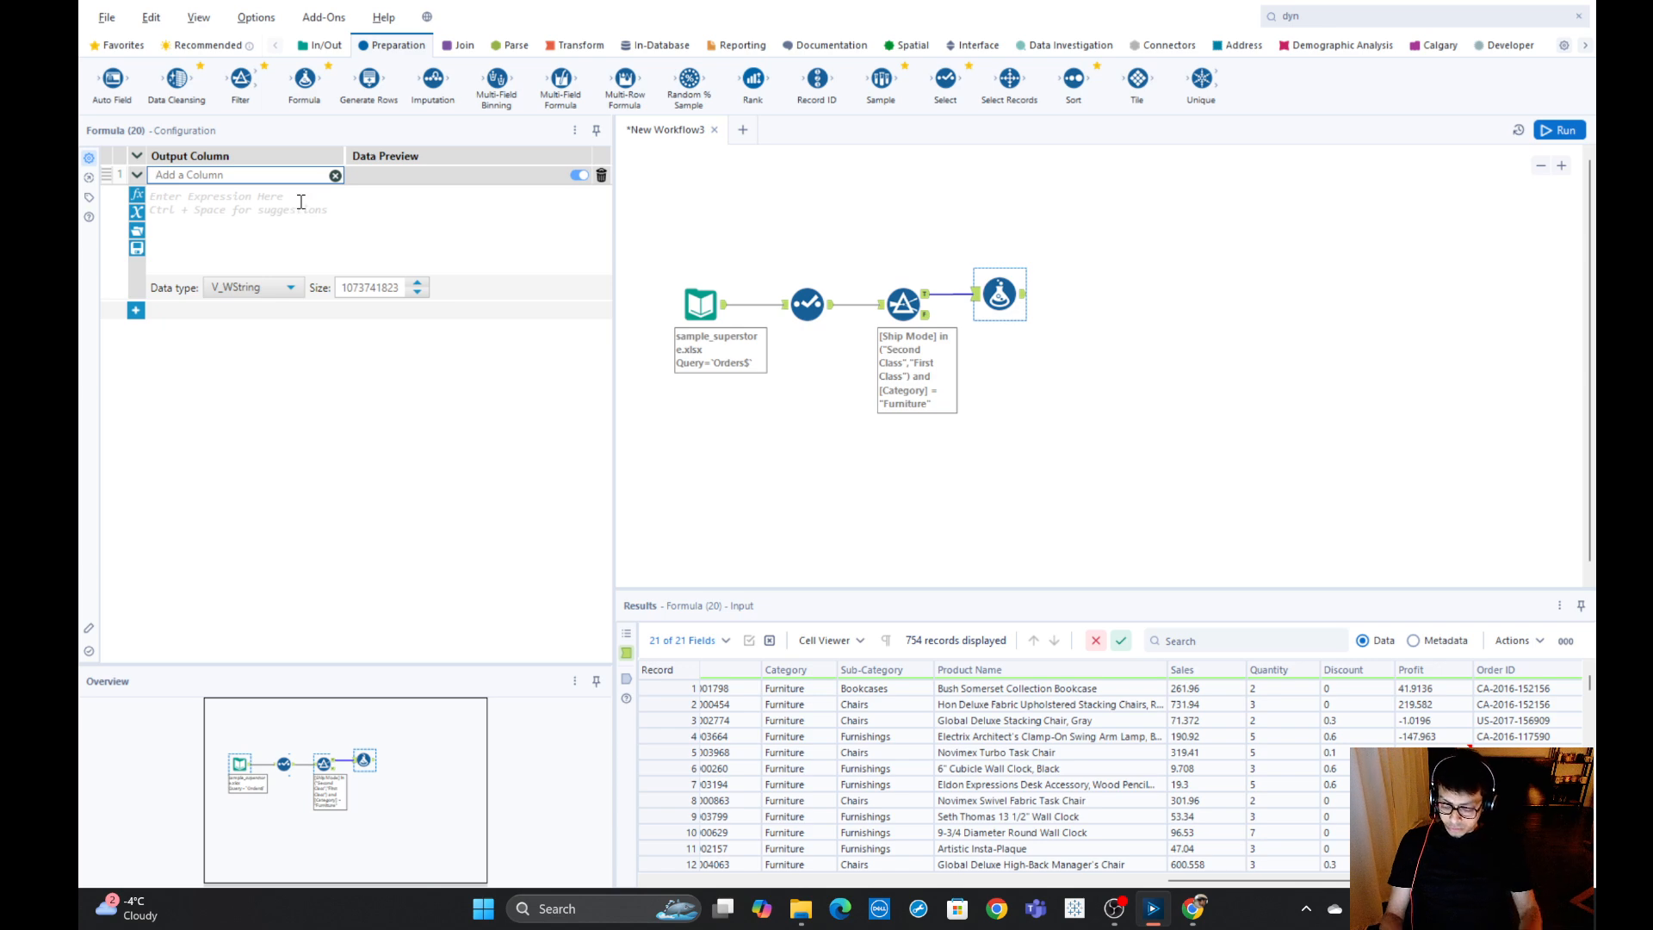
{"action": "type", "text": "Or"}
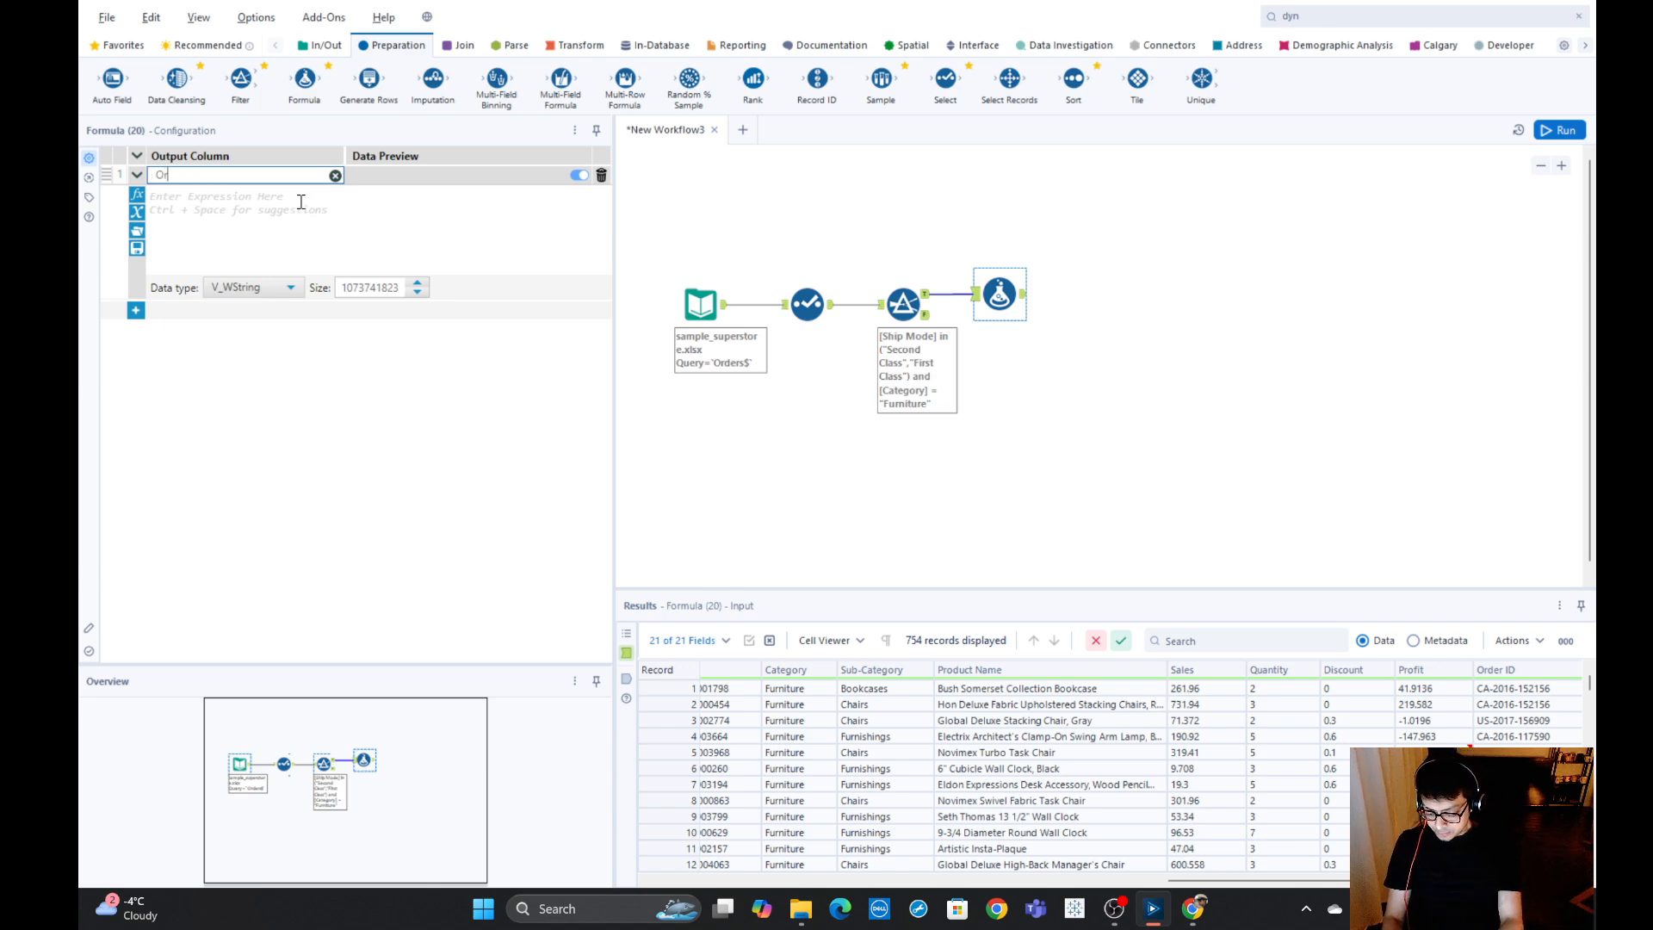
{"action": "type", "text": "der"}
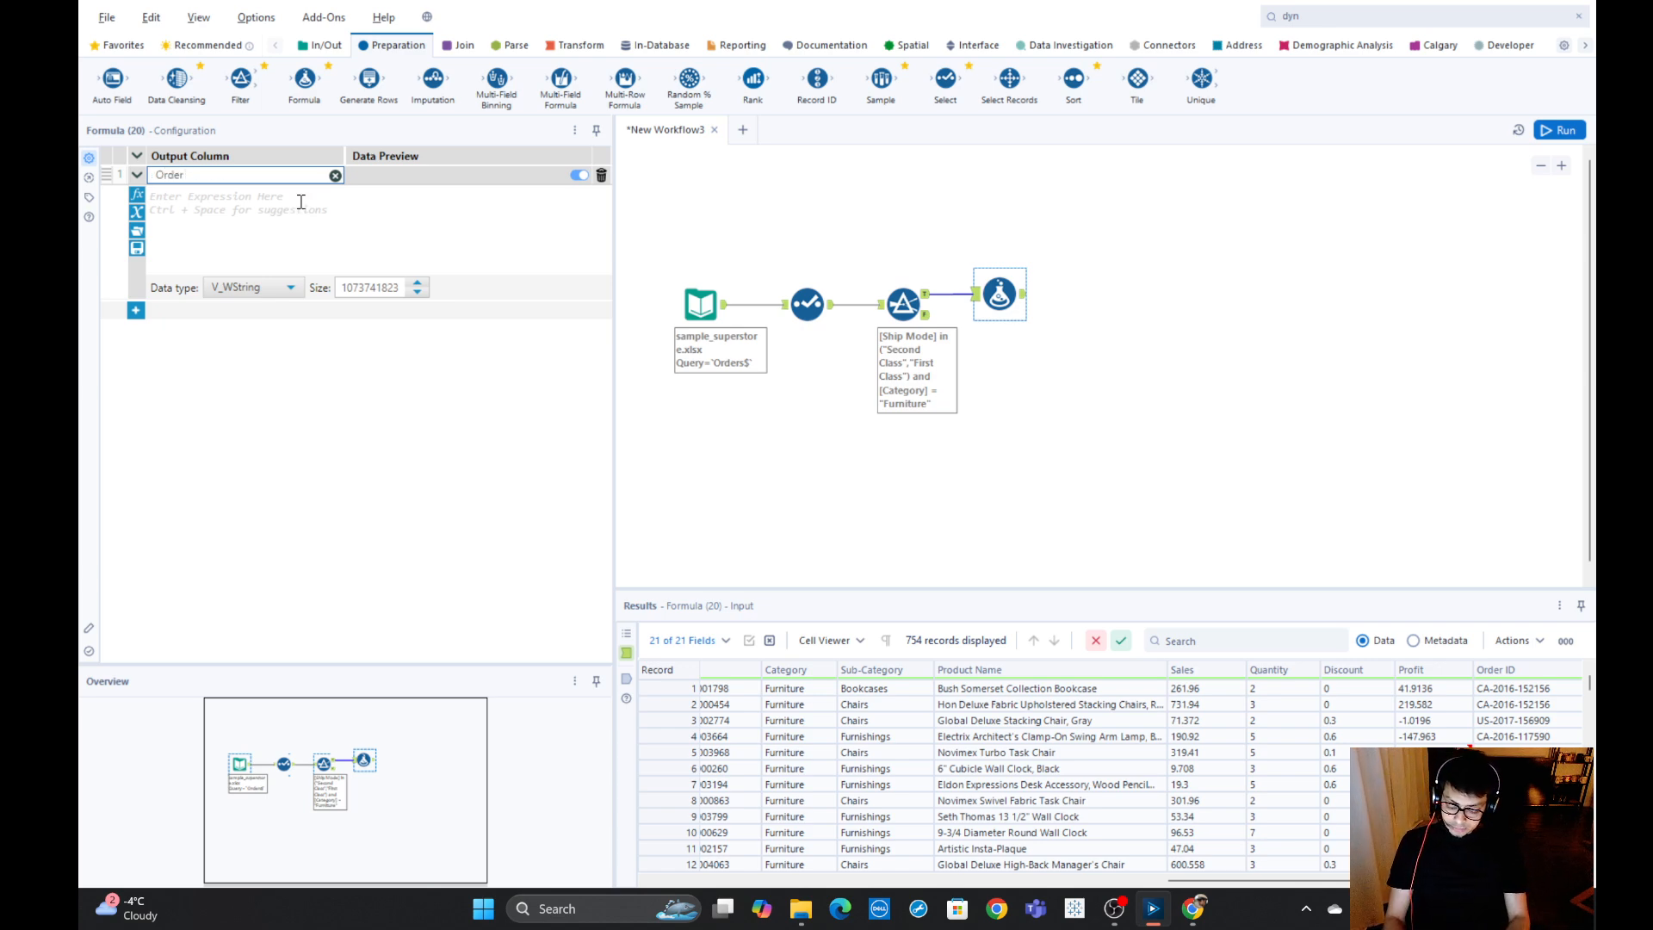
{"action": "type", "text": " Date"}
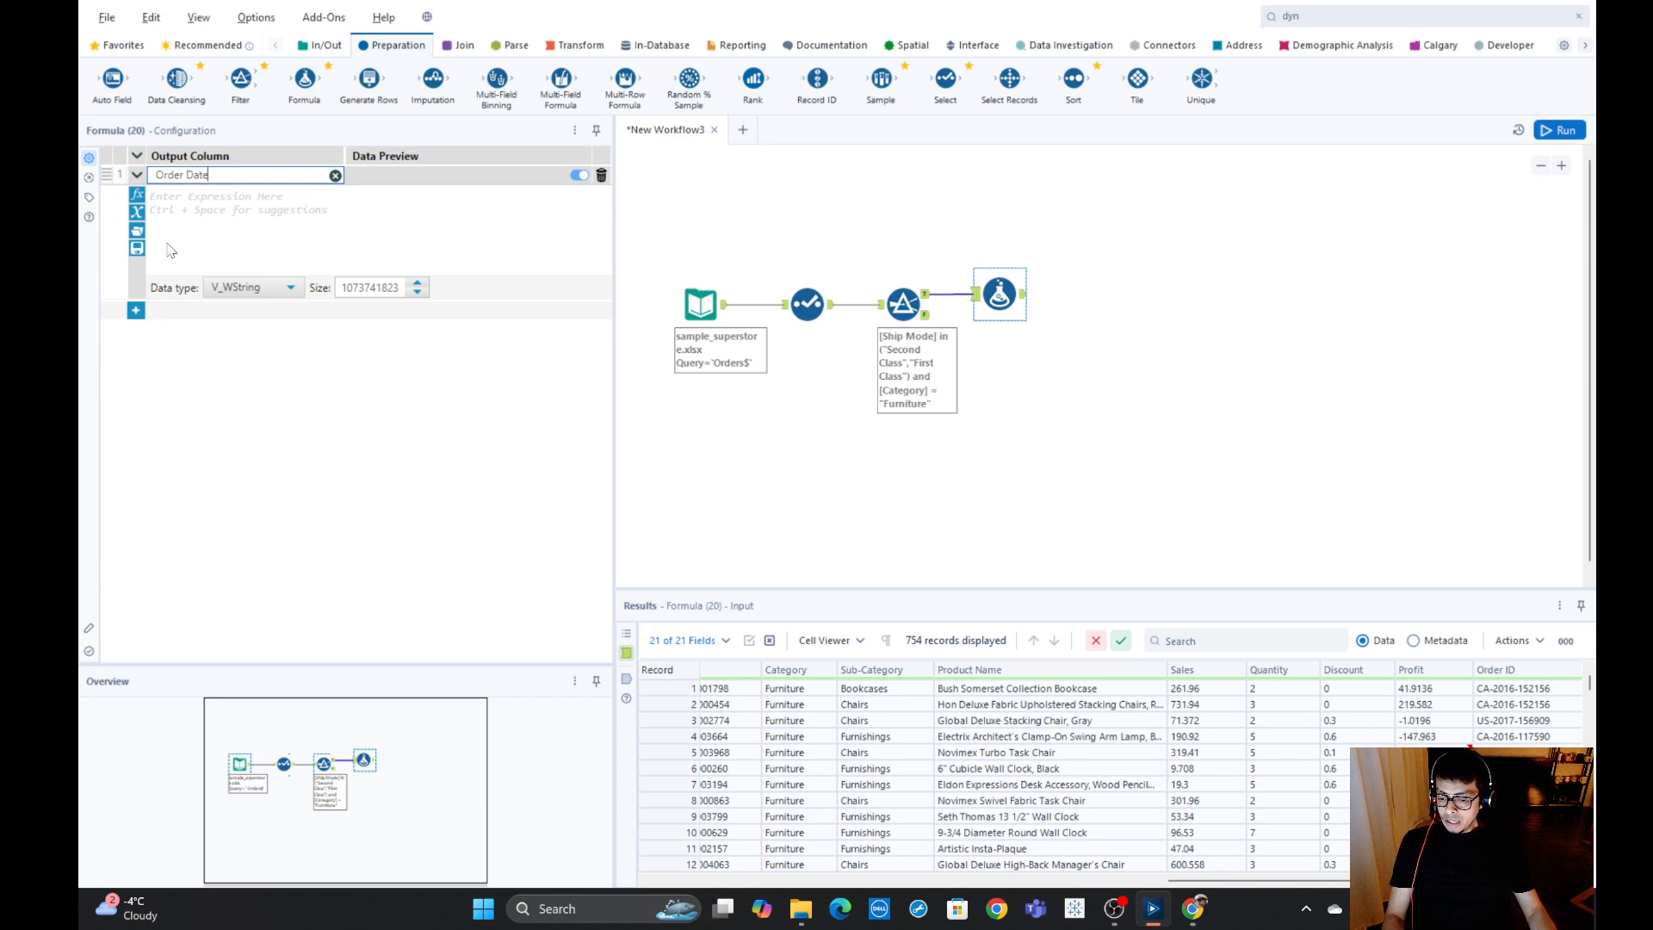
{"action": "triple_click", "coordinate": [232, 175]}
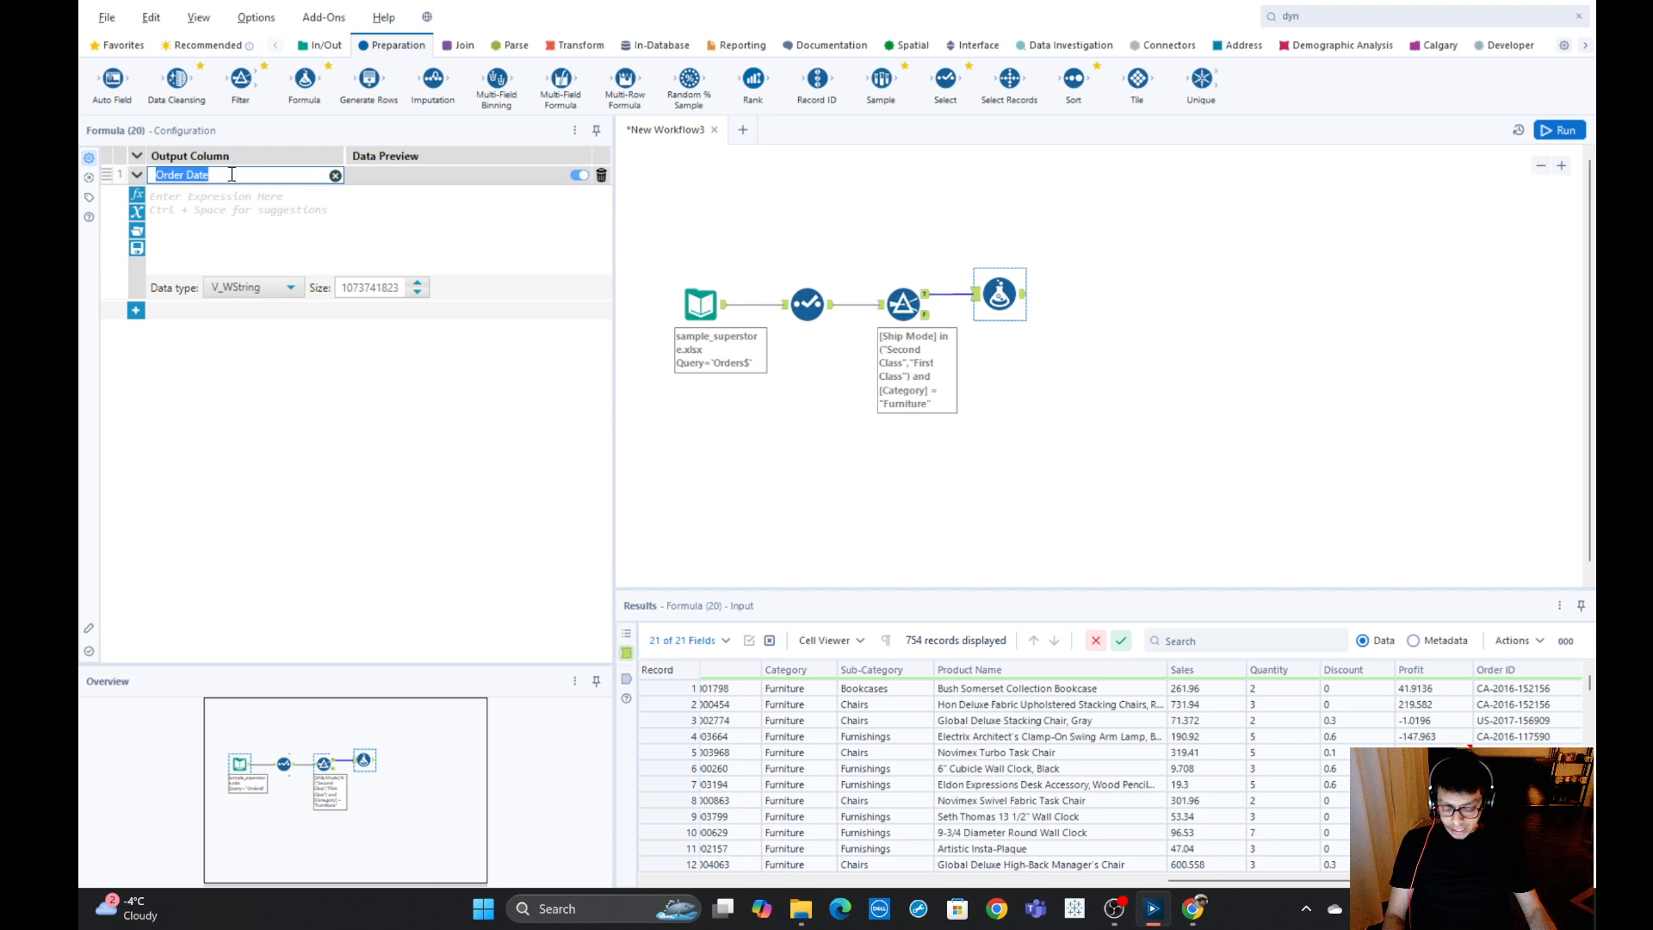
{"action": "key", "text": "BackSpace"}
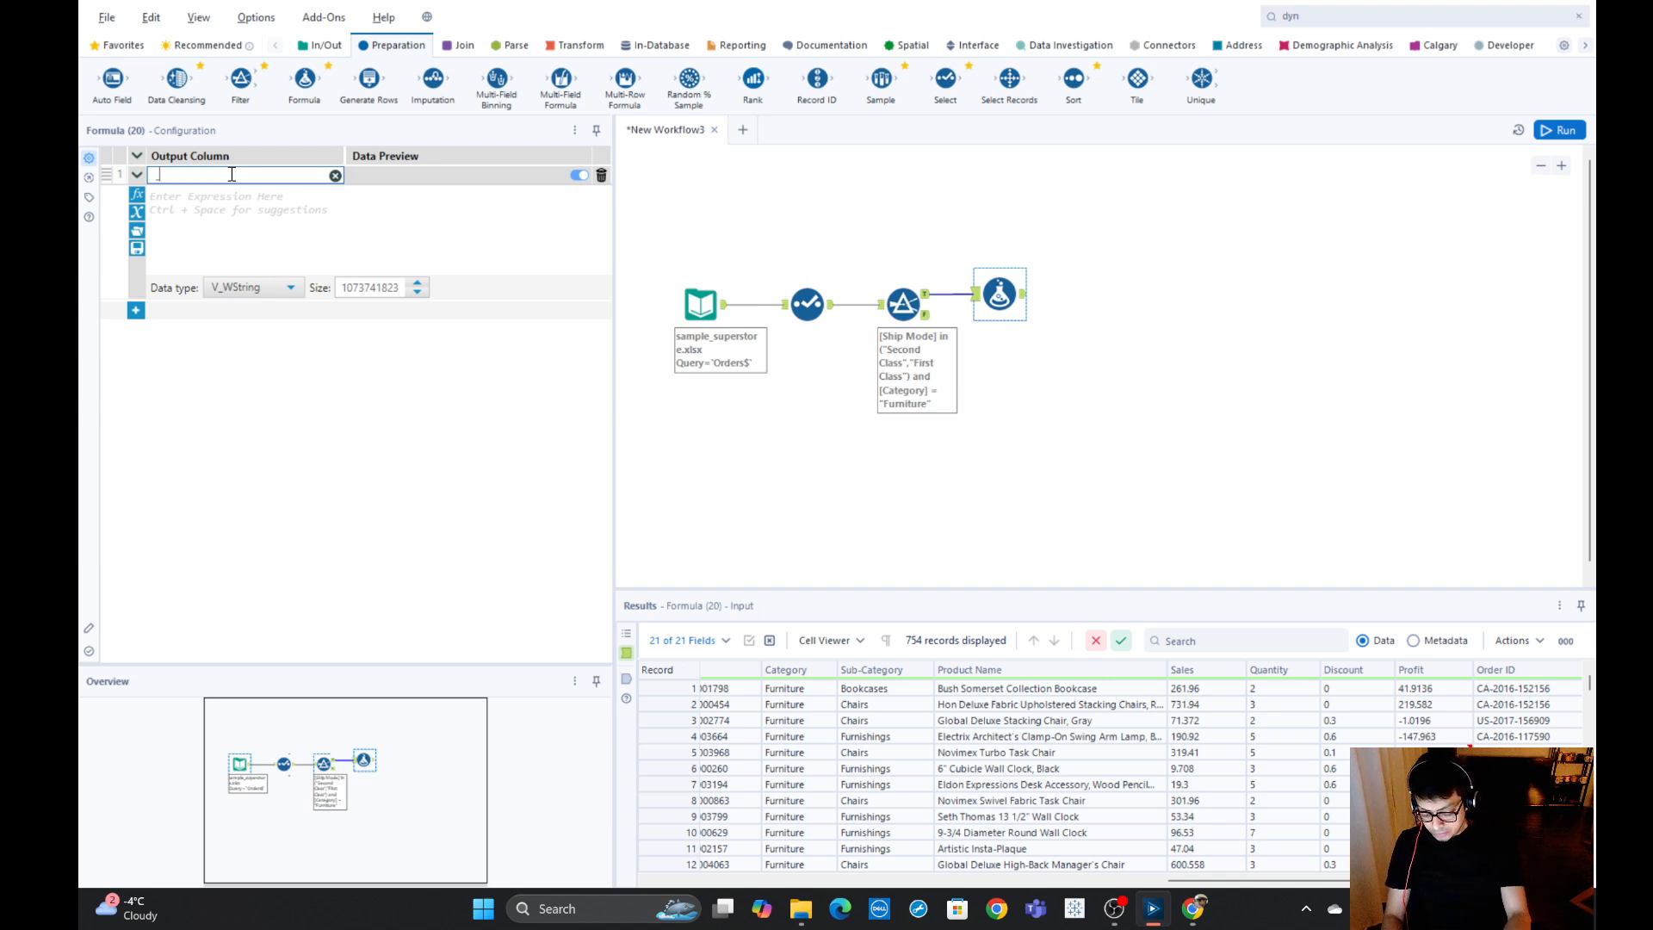
{"action": "type", "text": "_Year"}
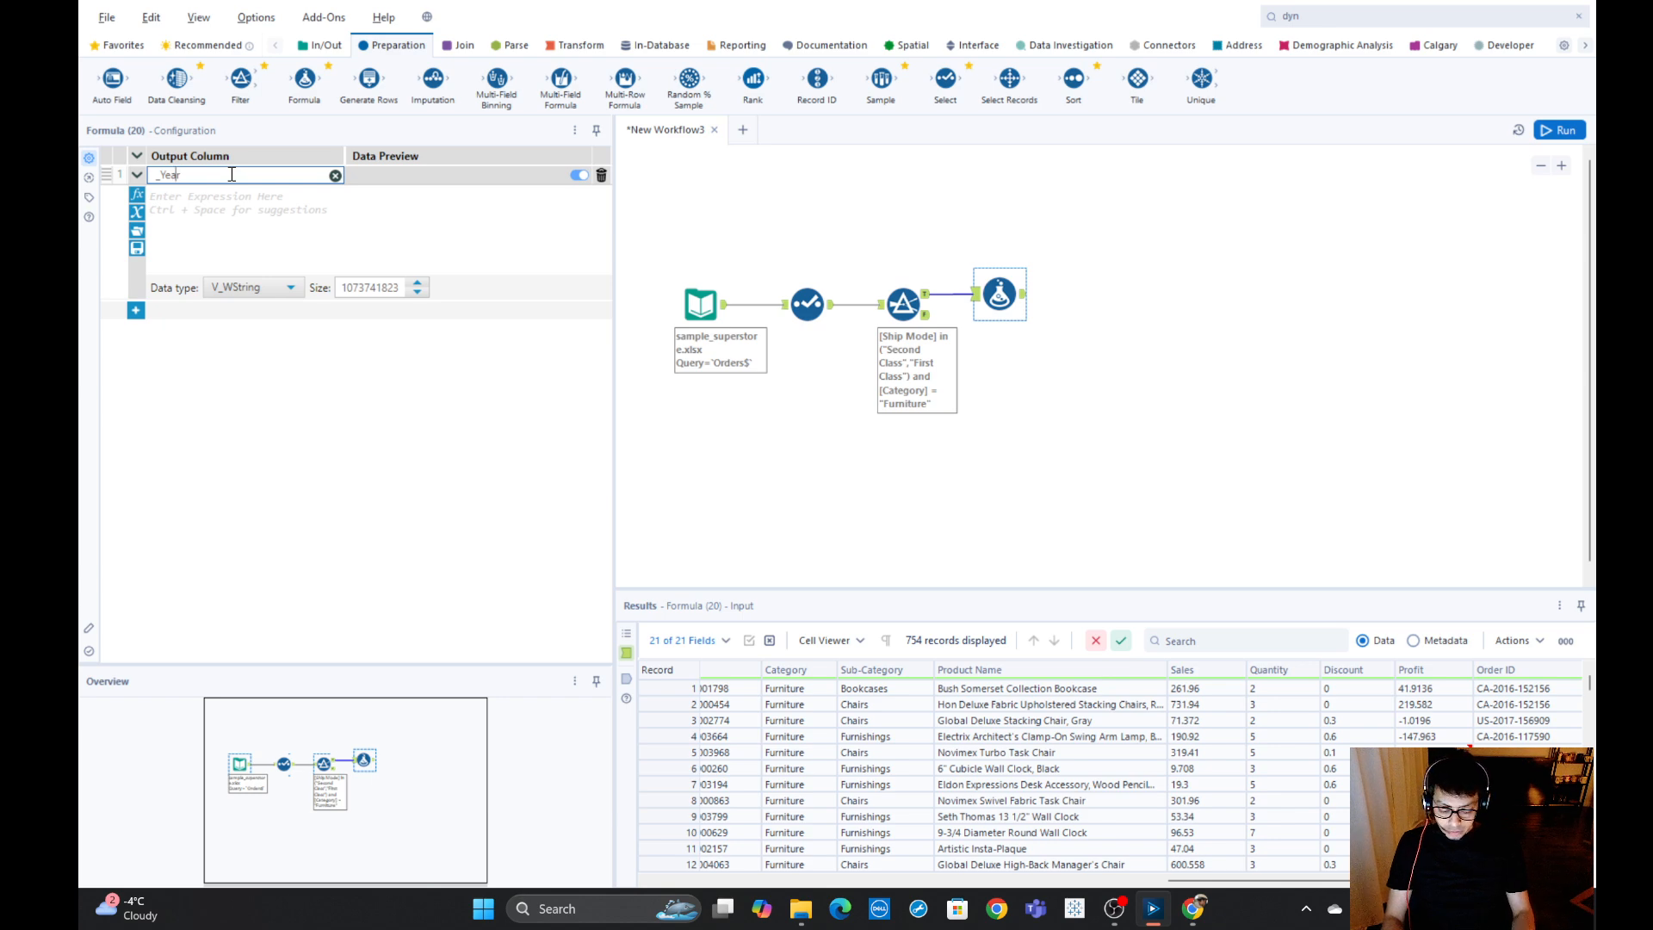
{"action": "key", "text": "BackSpace"}
{"action": "key", "text": "BackSpace"}
{"action": "key", "text": "BackSpace"}
{"action": "key", "text": "BackSpace"}
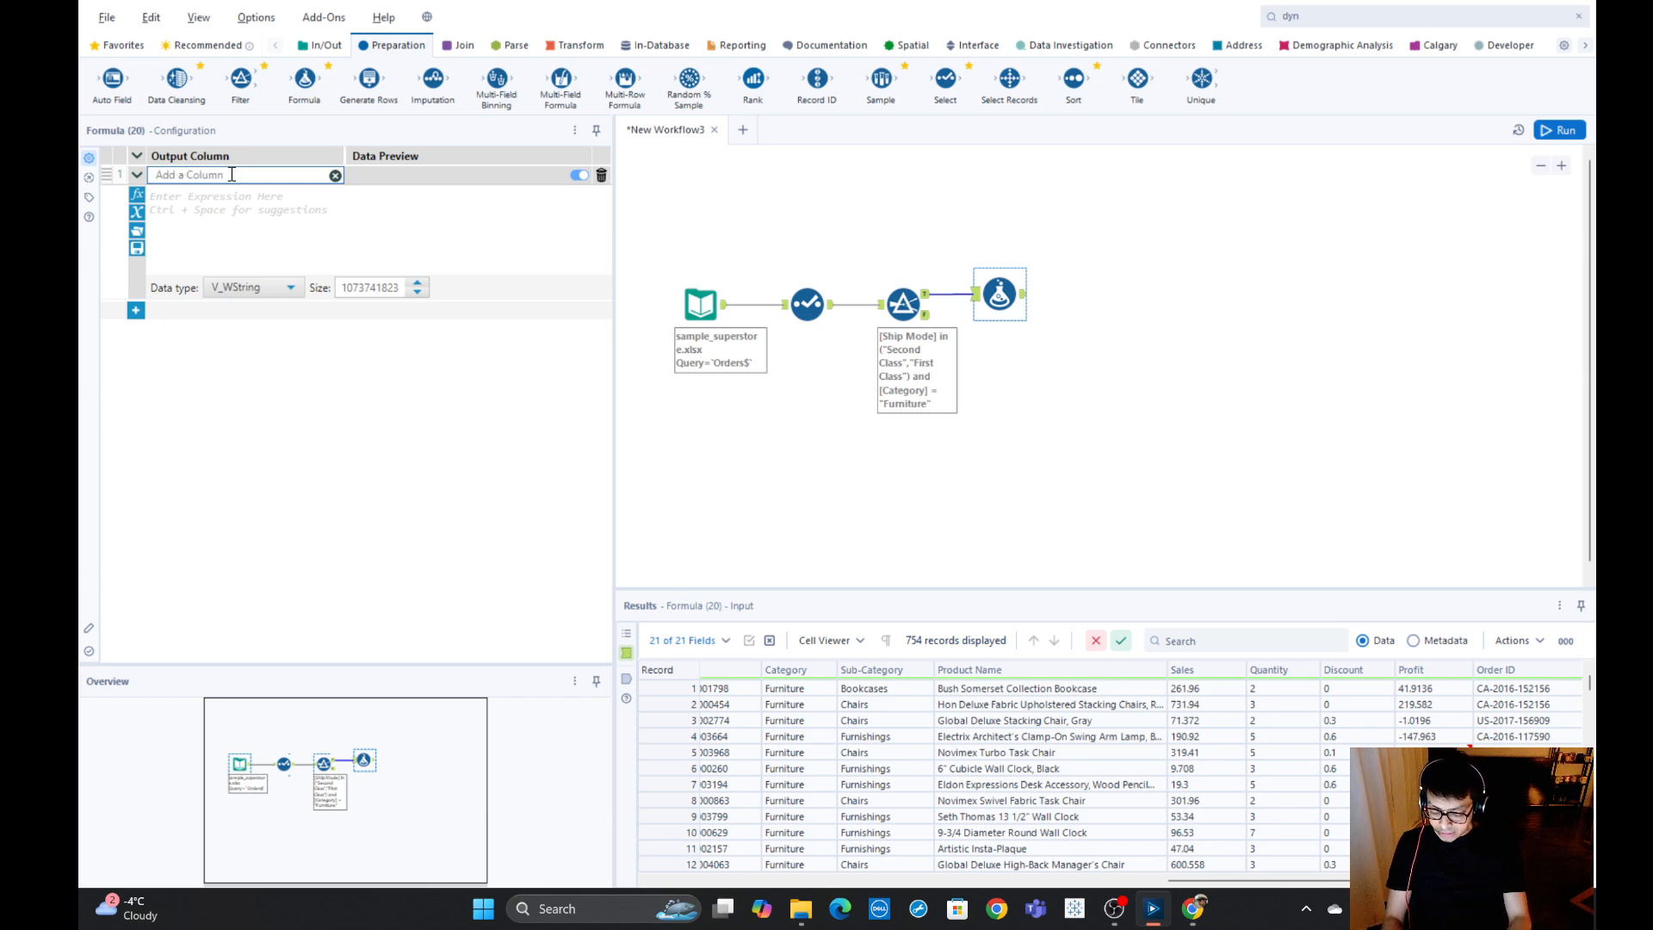
Name the new output column "Year of Order Date".
{"action": "type", "text": "Year o"}
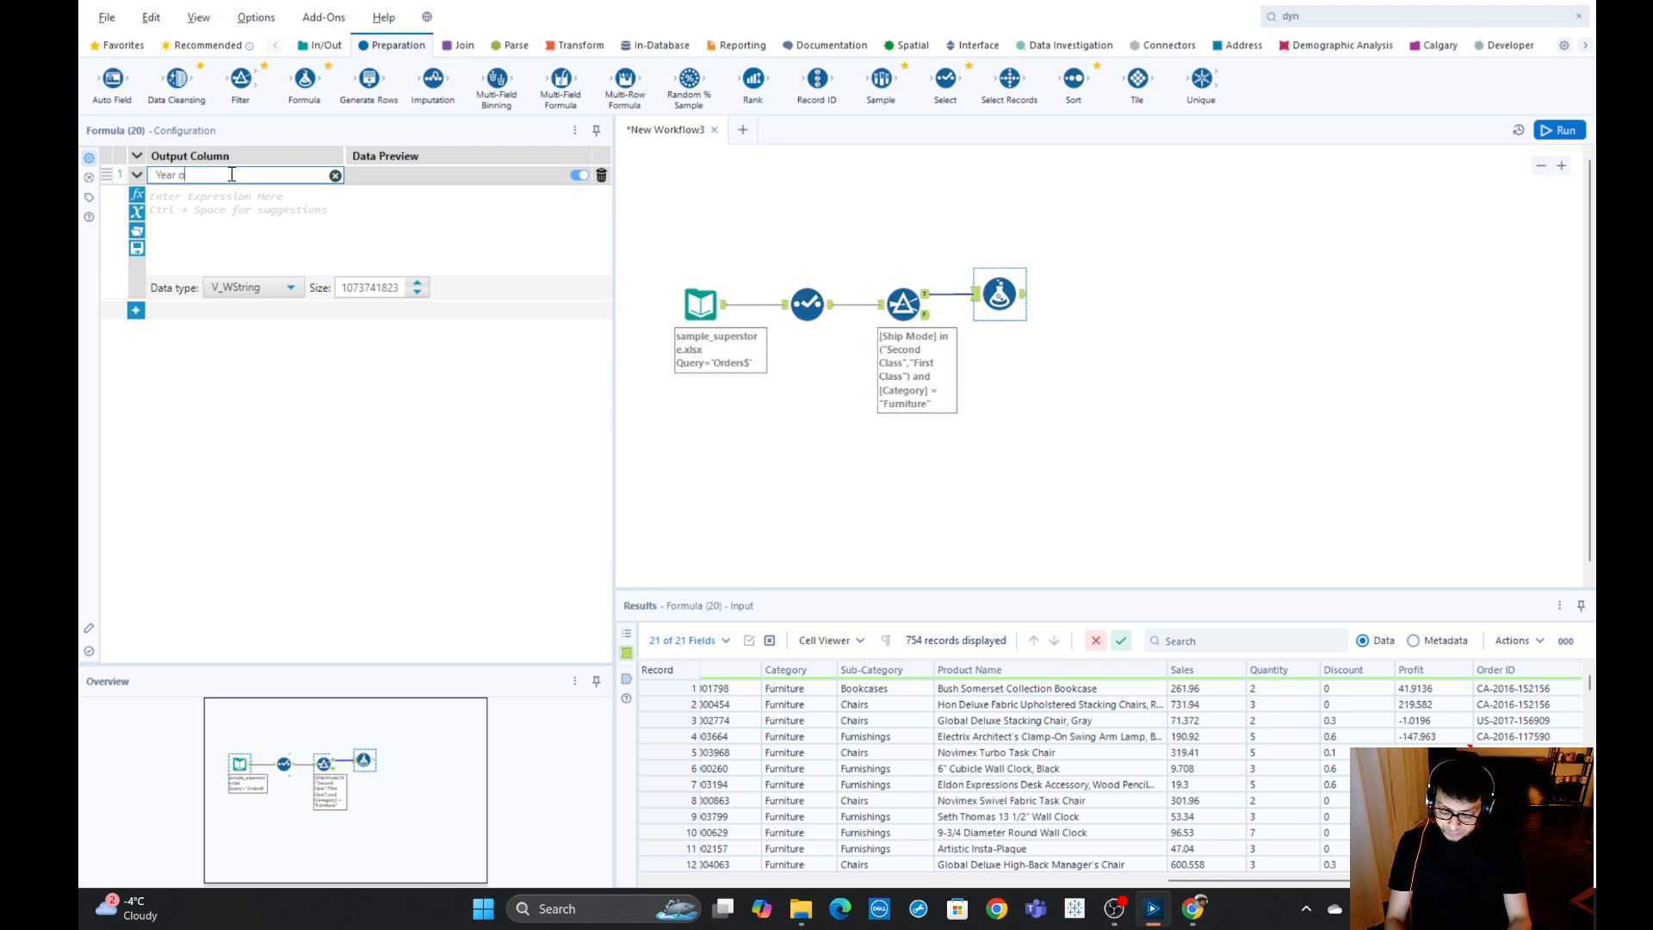
{"action": "type", "text": "f Order"}
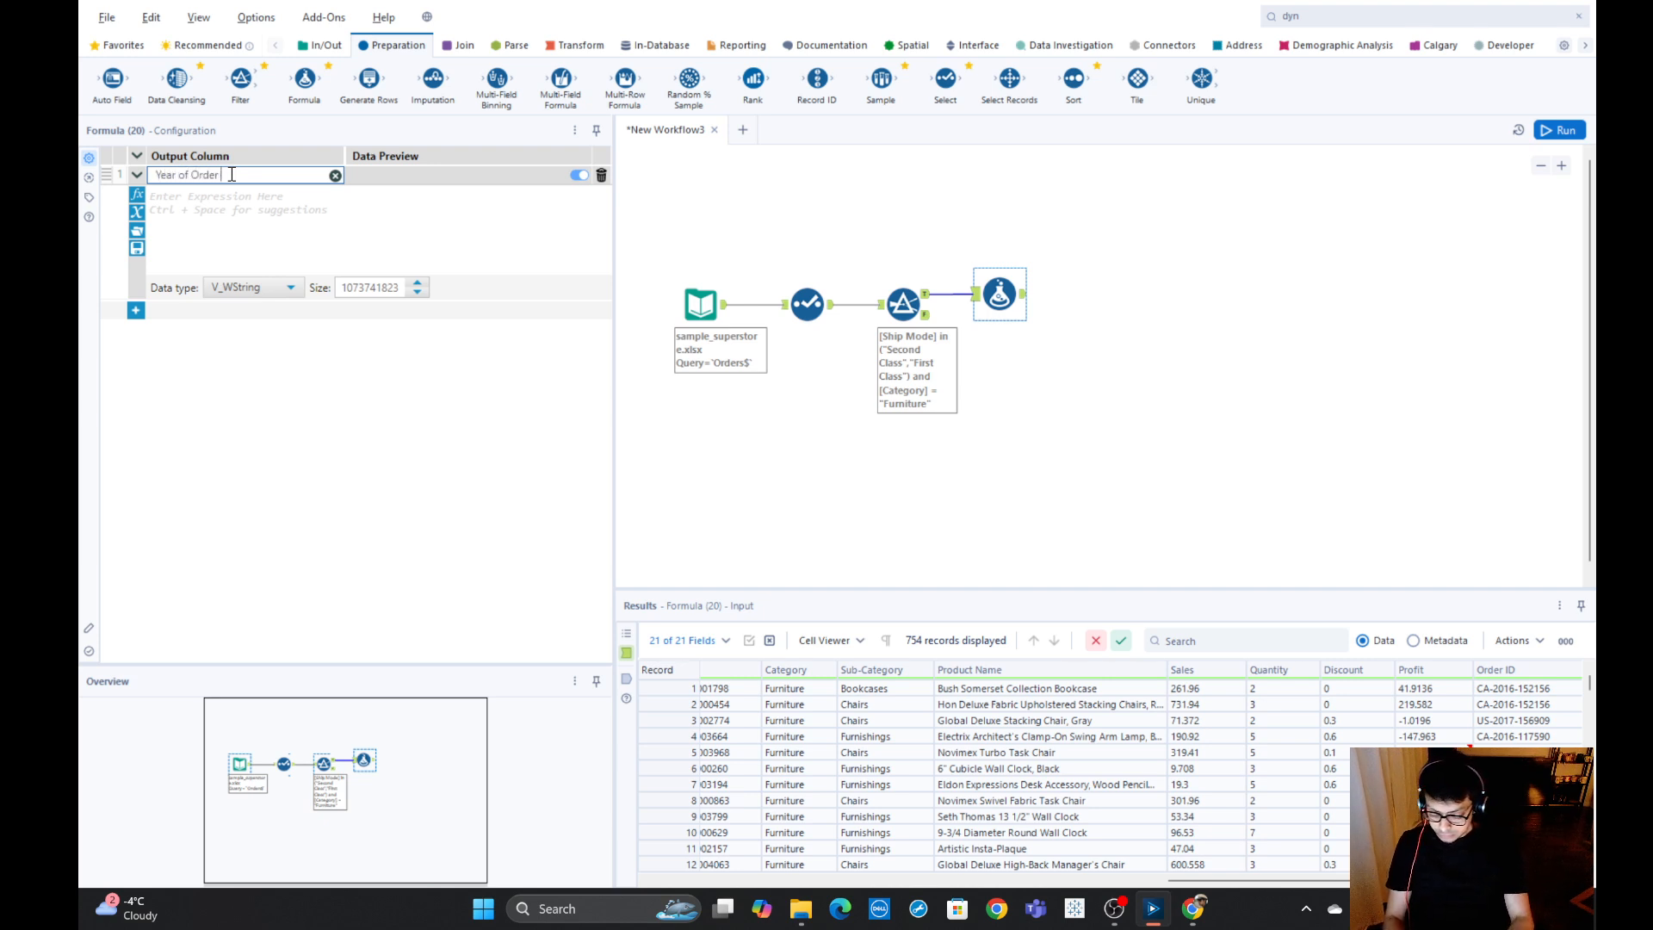
{"action": "type", "text": " Date"}
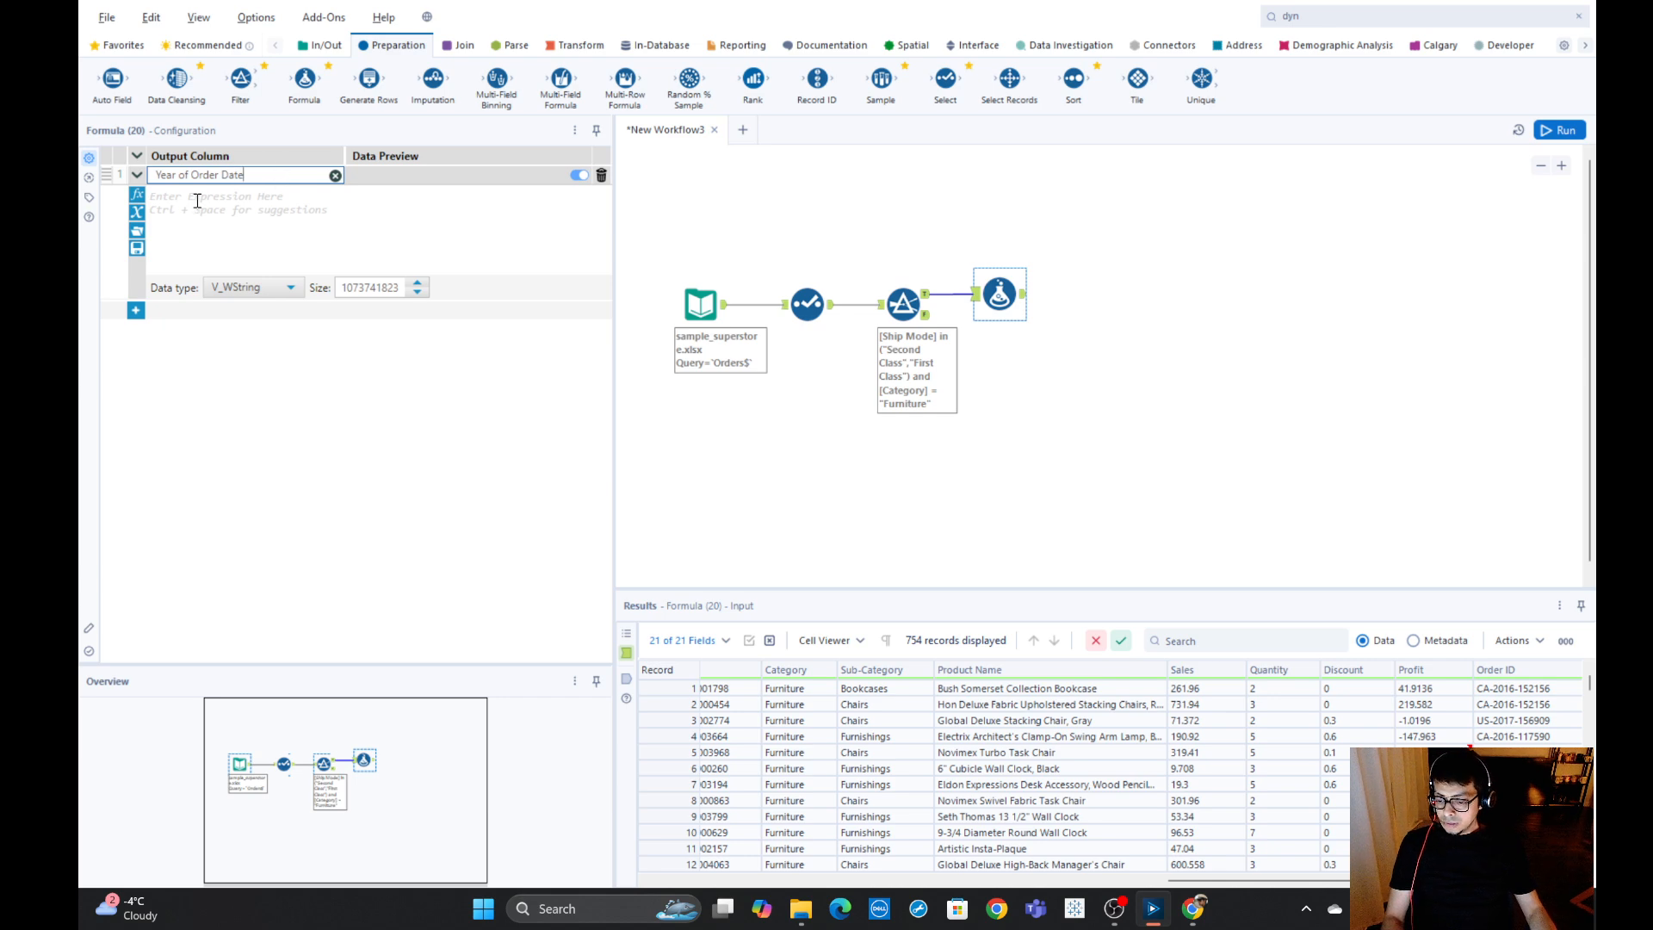
Enter the expression DateTimeYear([Order Date]) for the Year of Order Date column.
{"action": "left_click", "coordinate": [198, 201]}
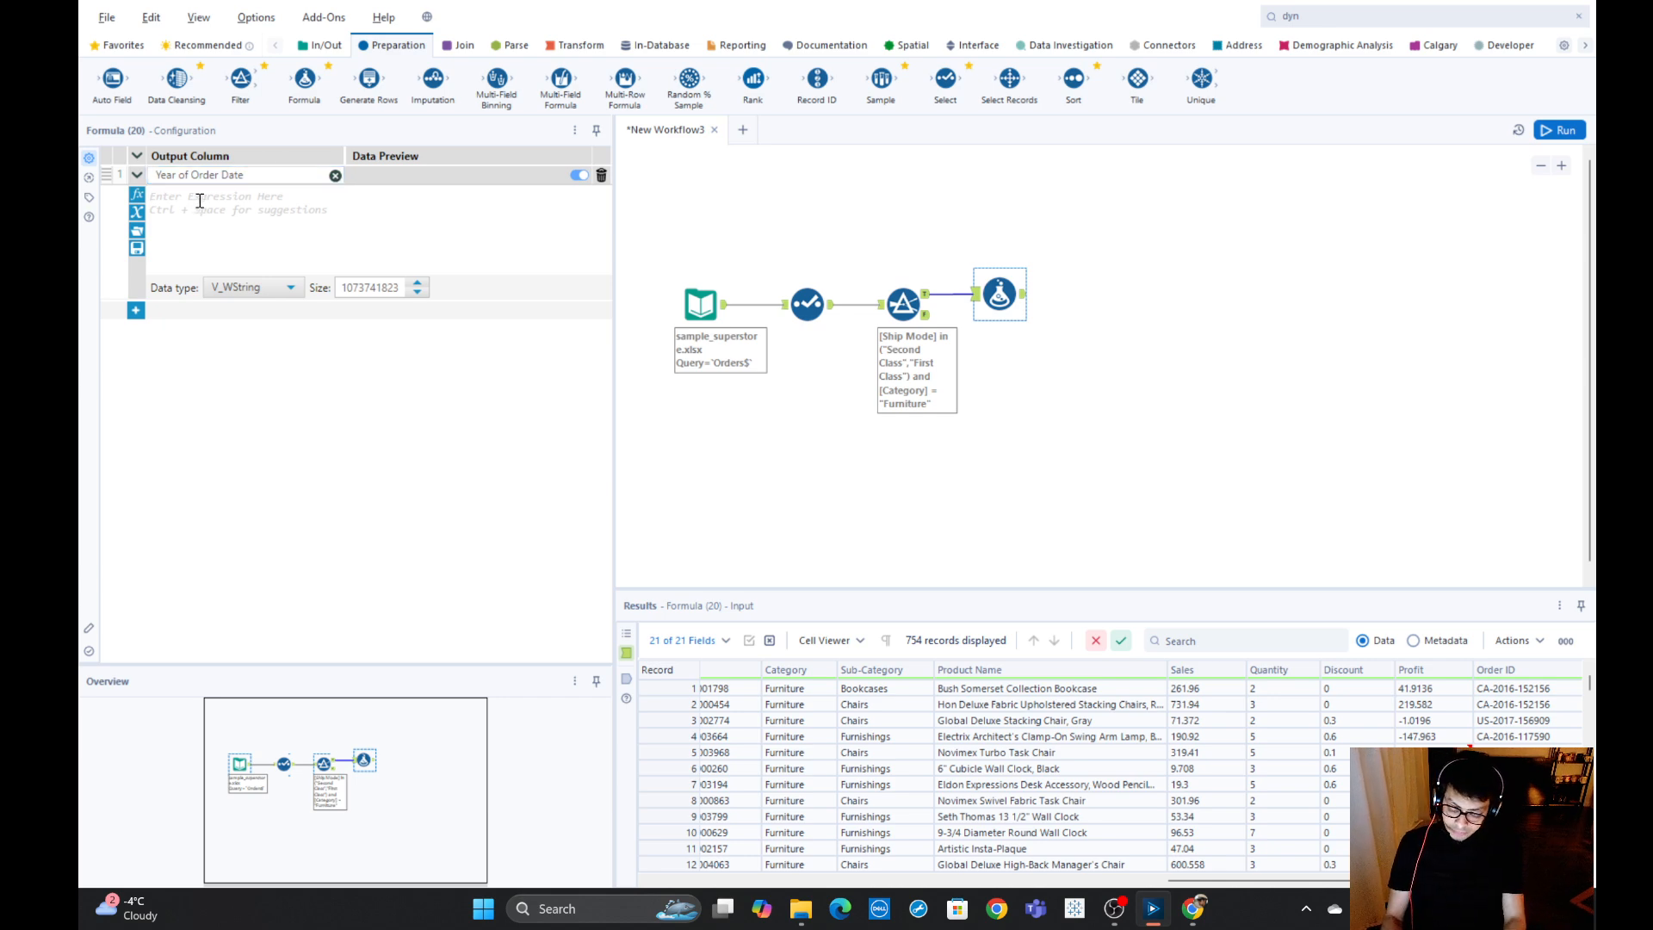
{"action": "type", "text": "date"}
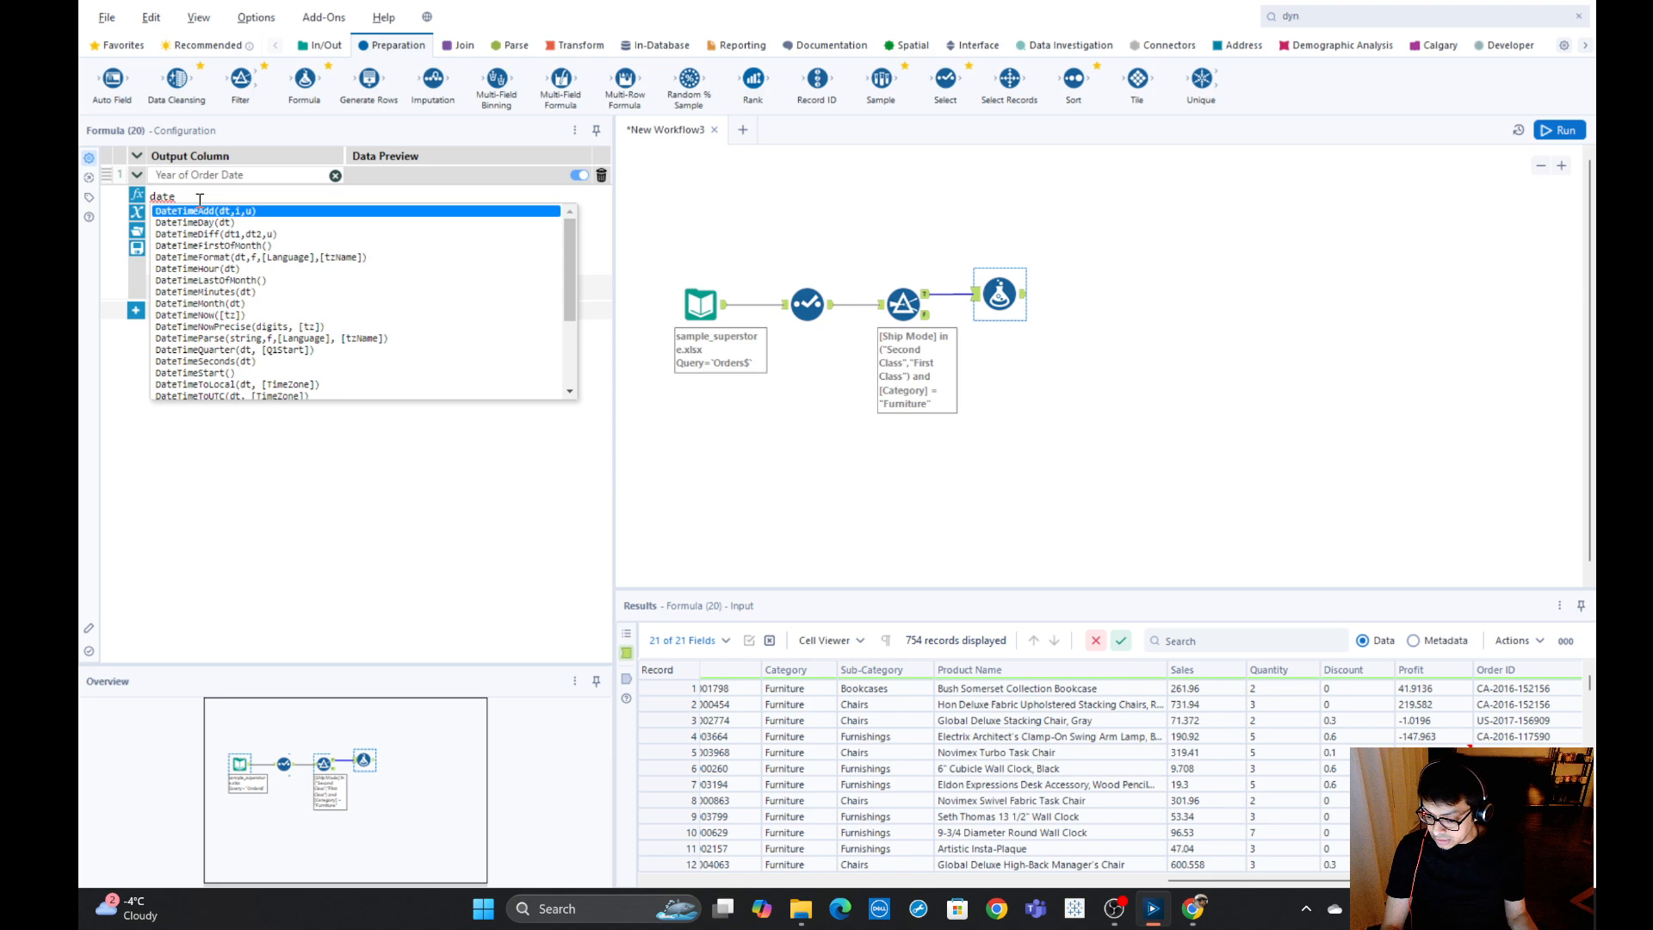
{"action": "scroll", "coordinate": [279, 343], "scroll_direction": "down", "scroll_amount": 4}
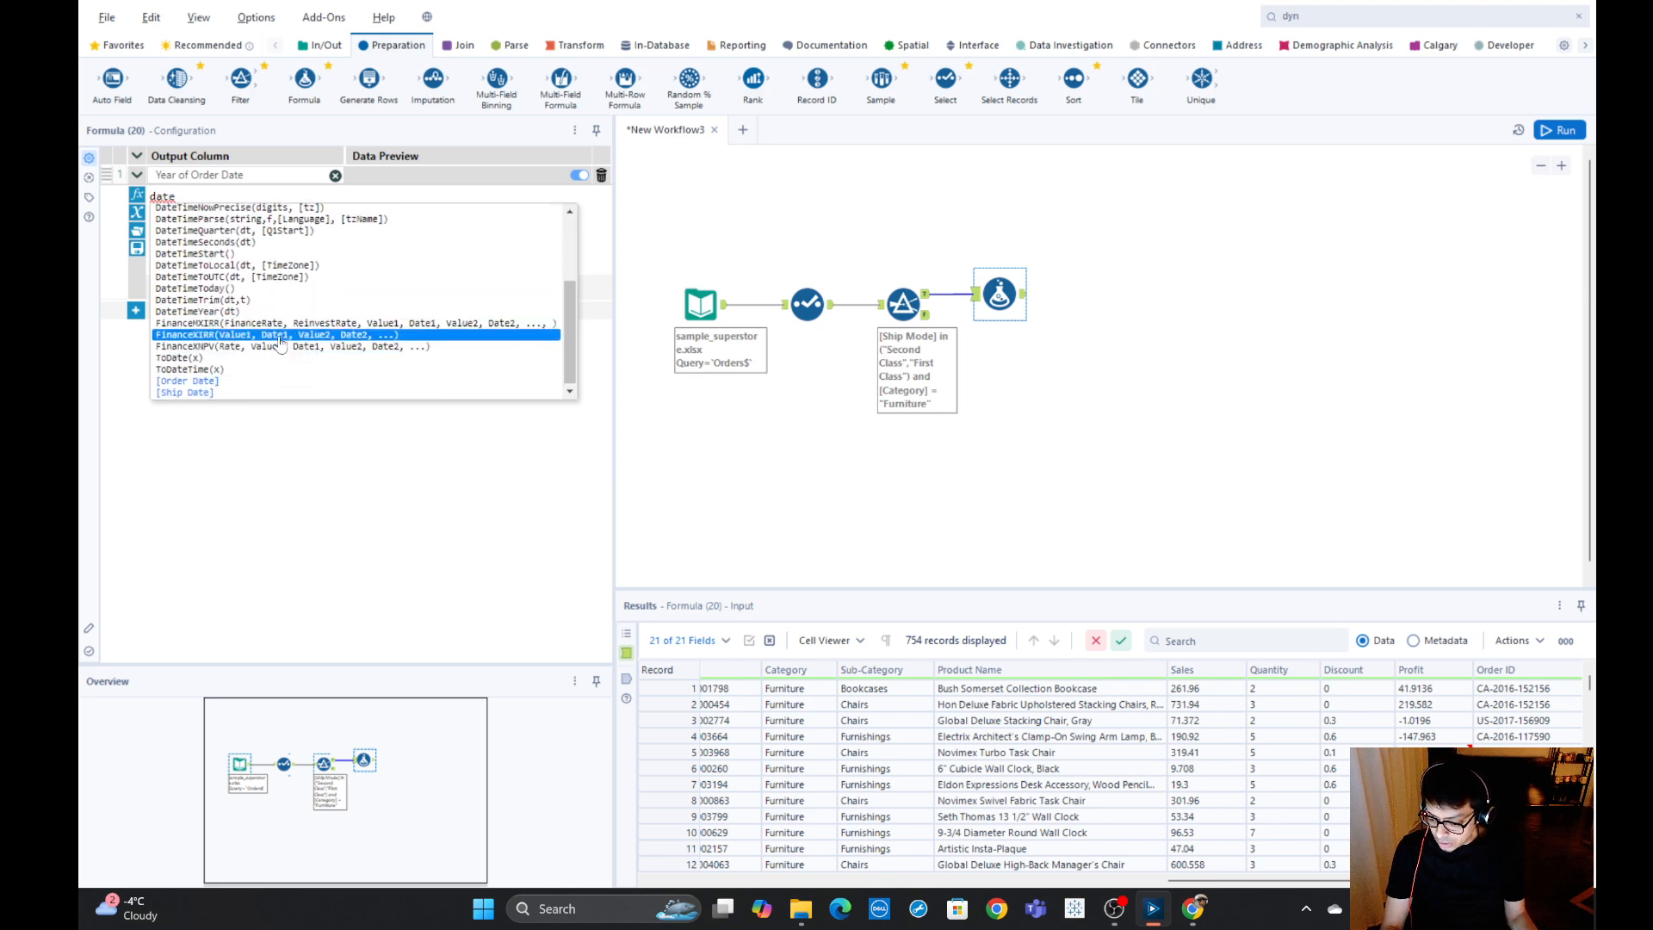
{"action": "scroll", "coordinate": [279, 344], "scroll_direction": "up", "scroll_amount": 5}
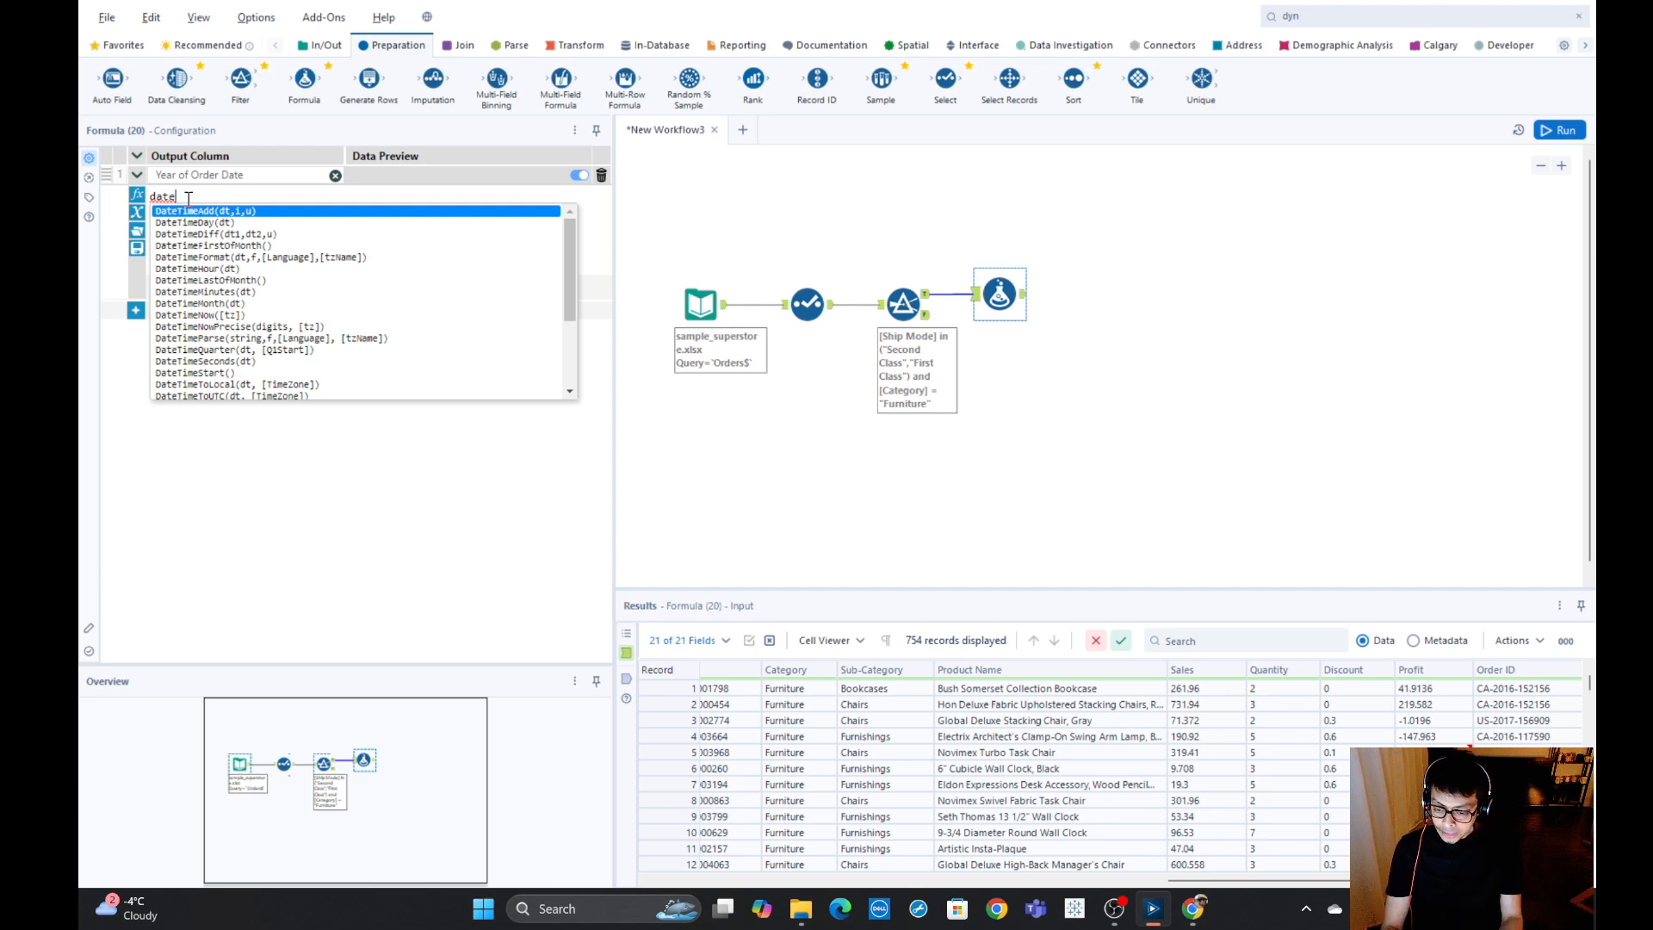
{"action": "type", "text": "time"}
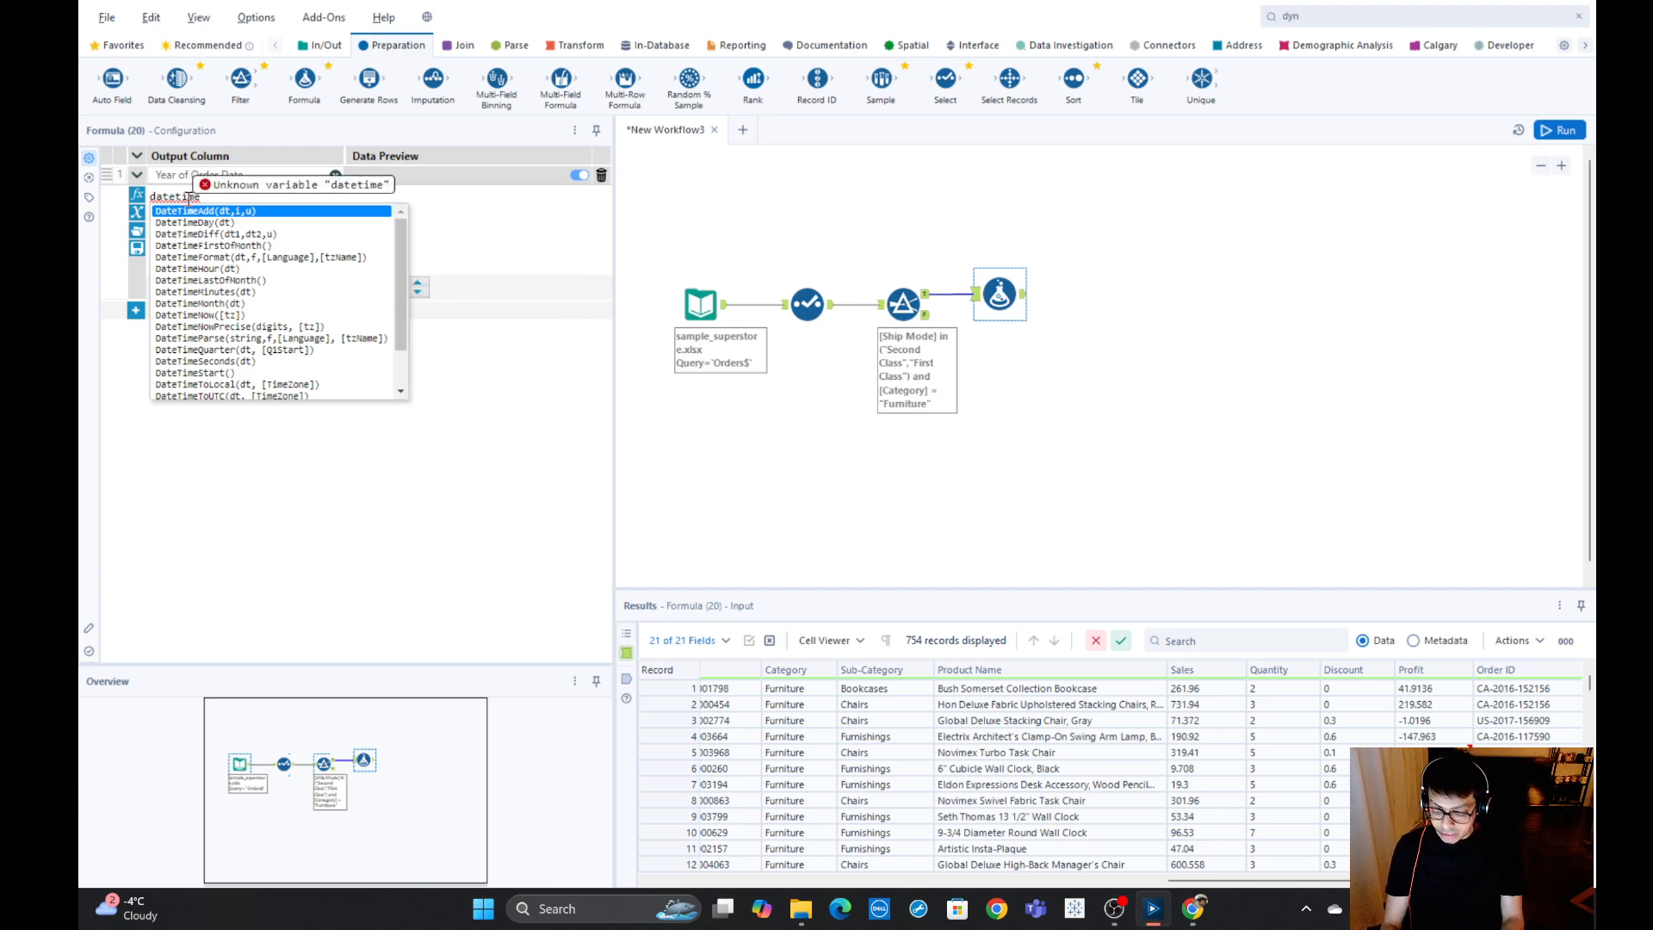
{"action": "type", "text": "yer"}
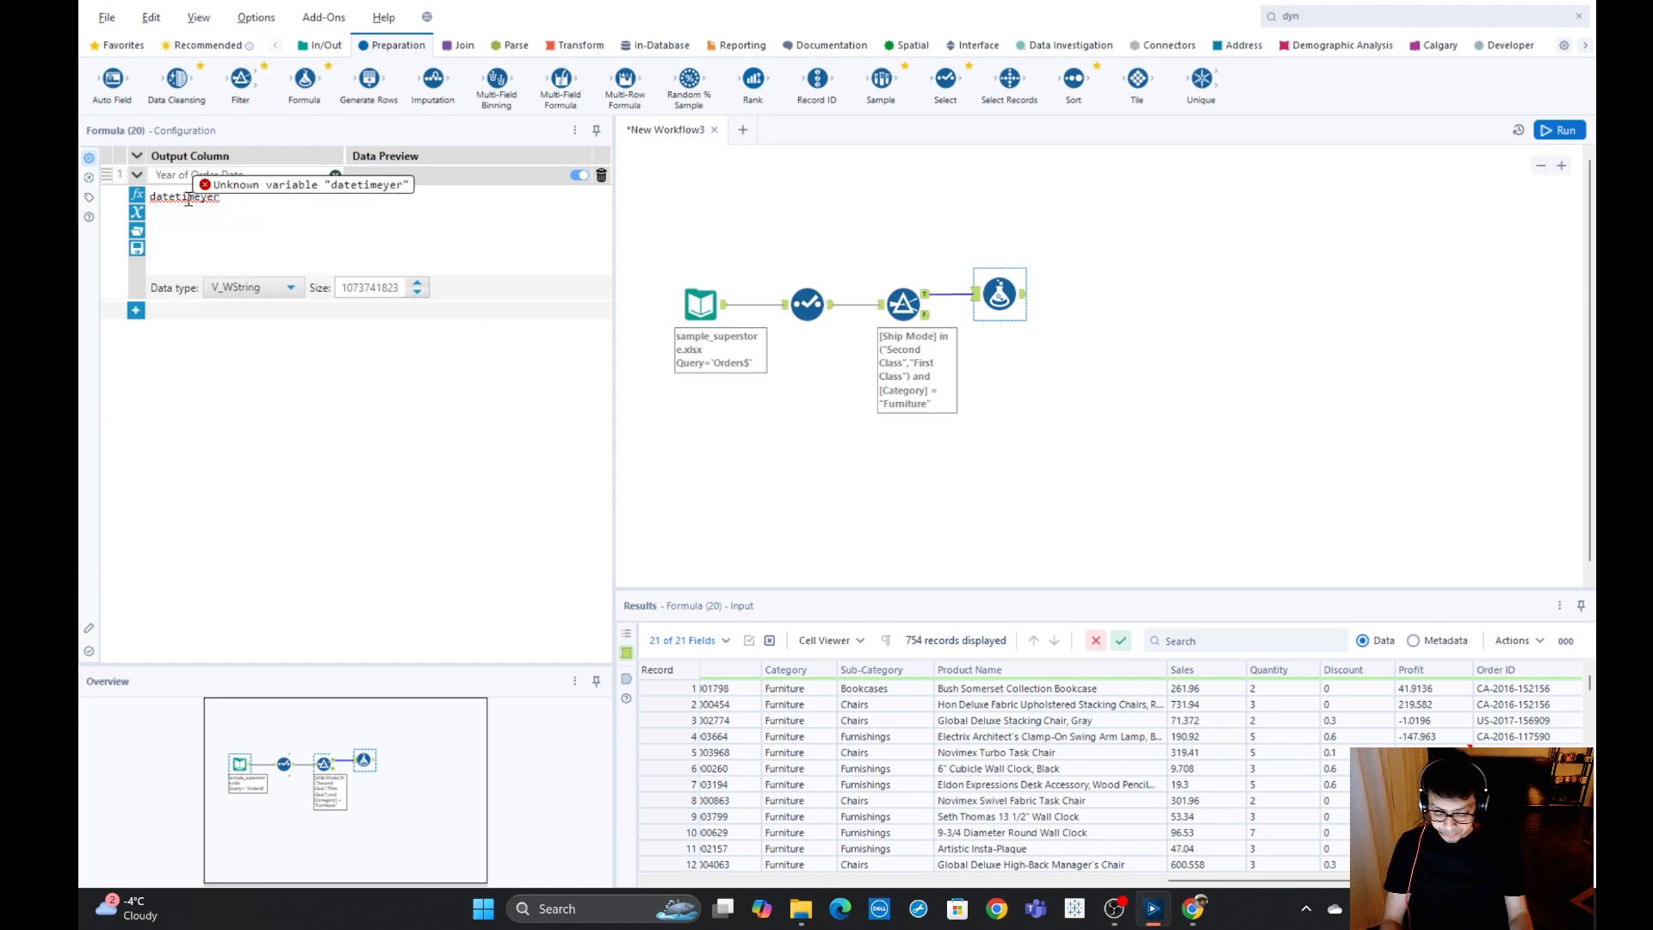
{"action": "key", "text": "BackSpace"}
{"action": "type", "text": "a"}
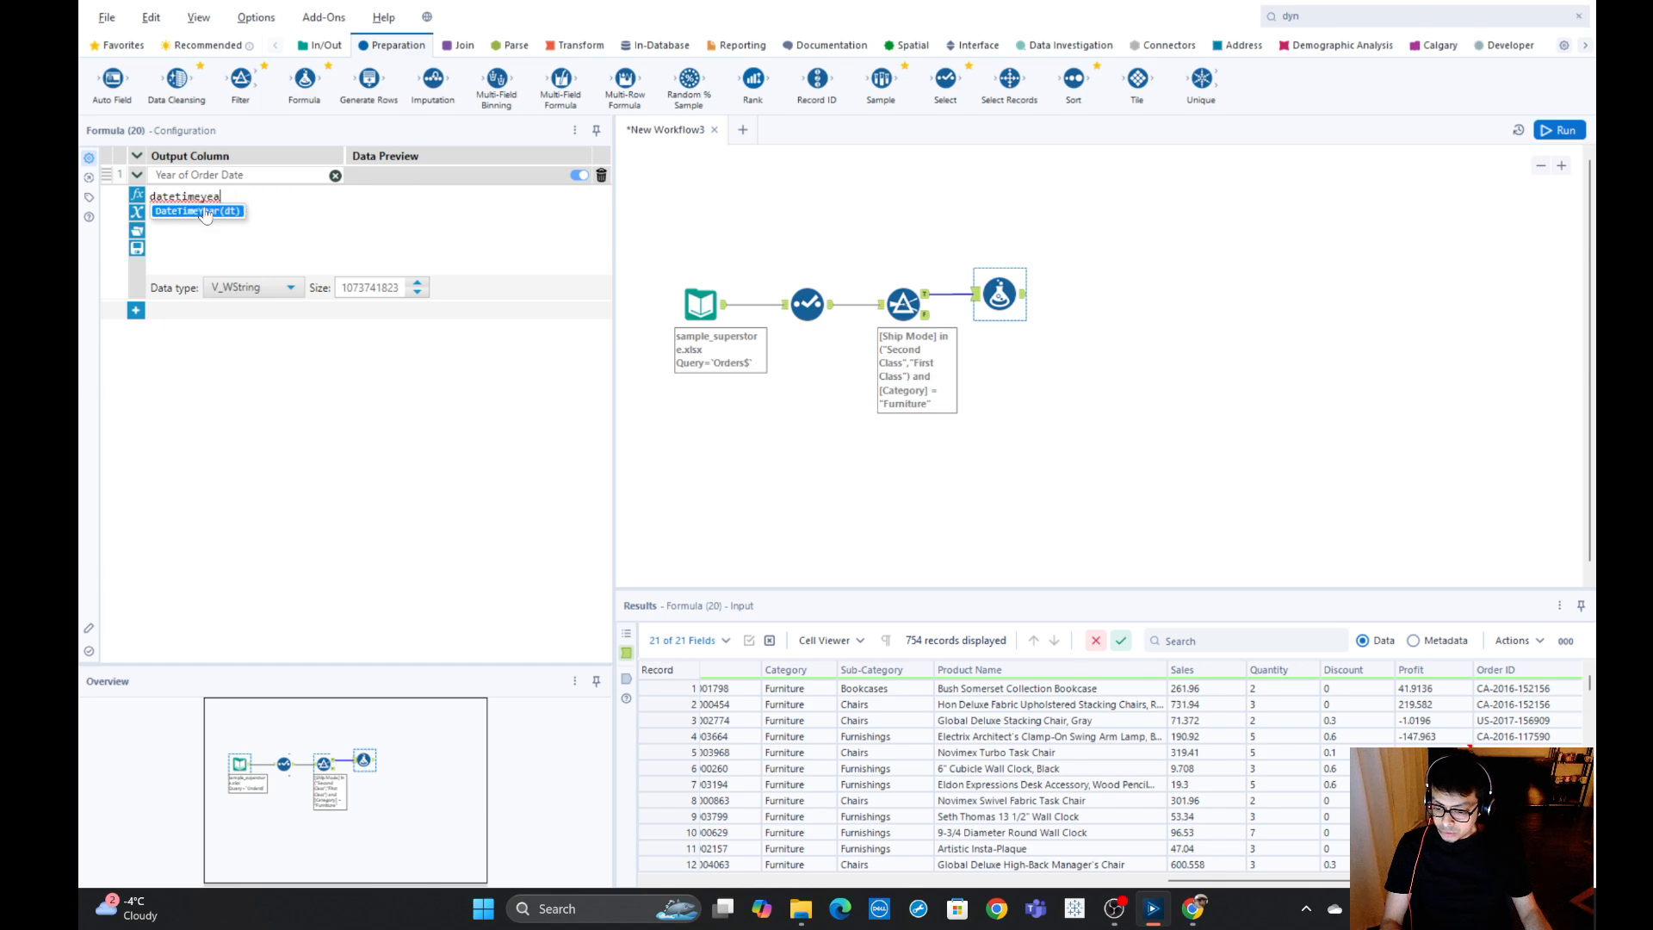
{"action": "left_click", "coordinate": [205, 214]}
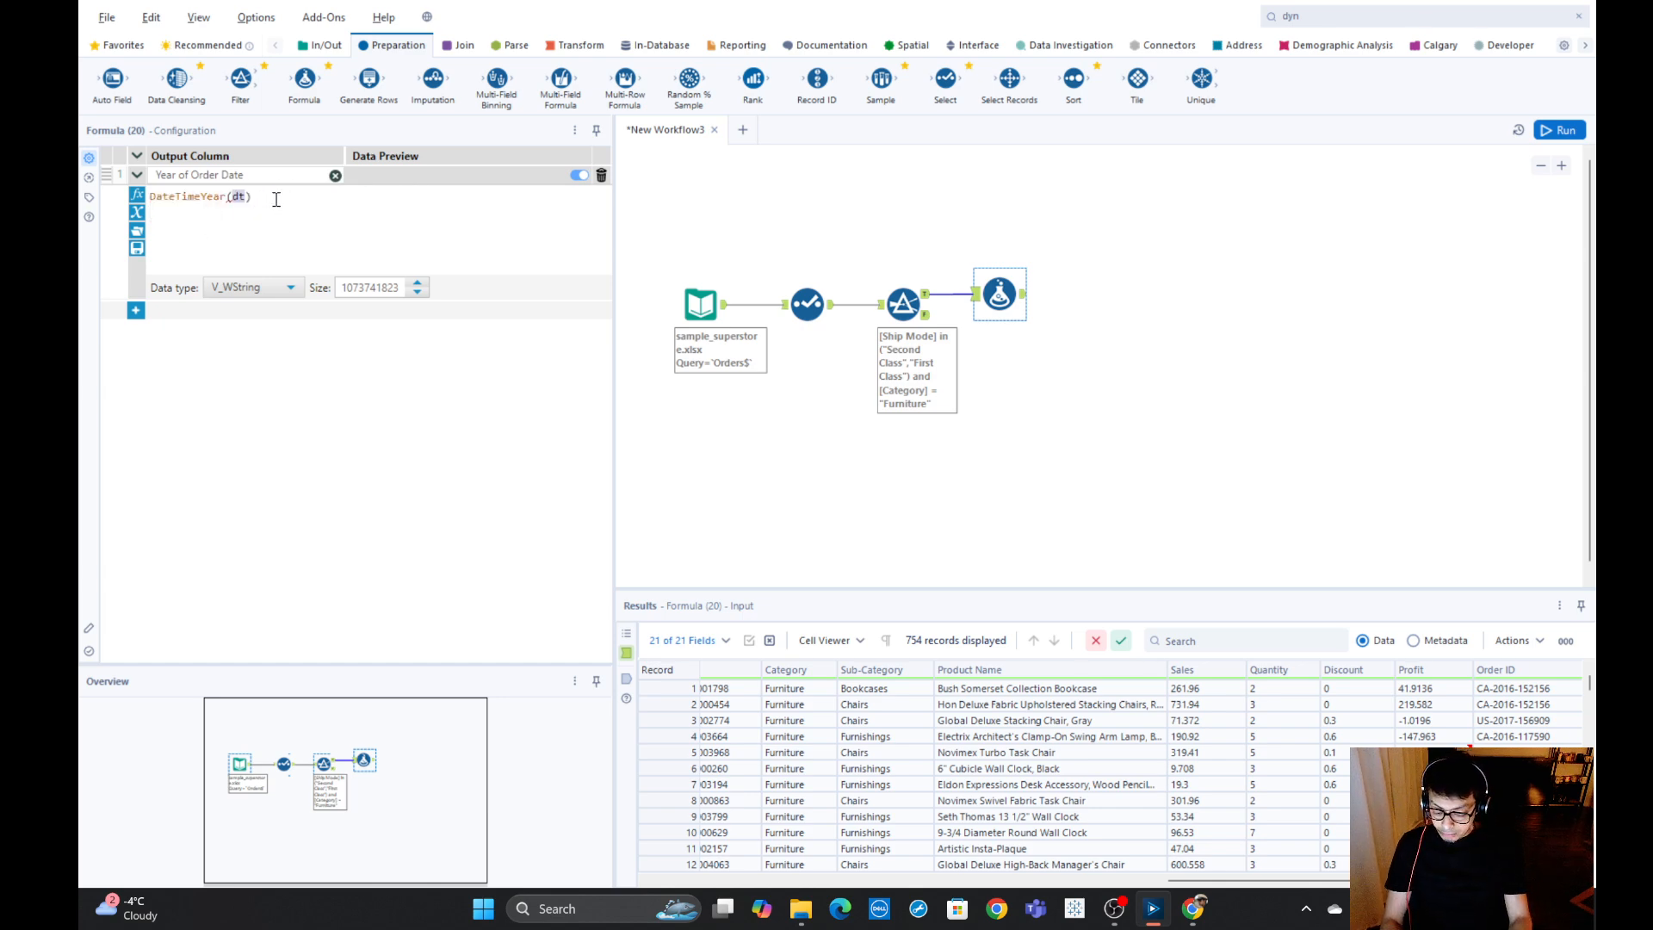
{"action": "type", "text": "Orde"}
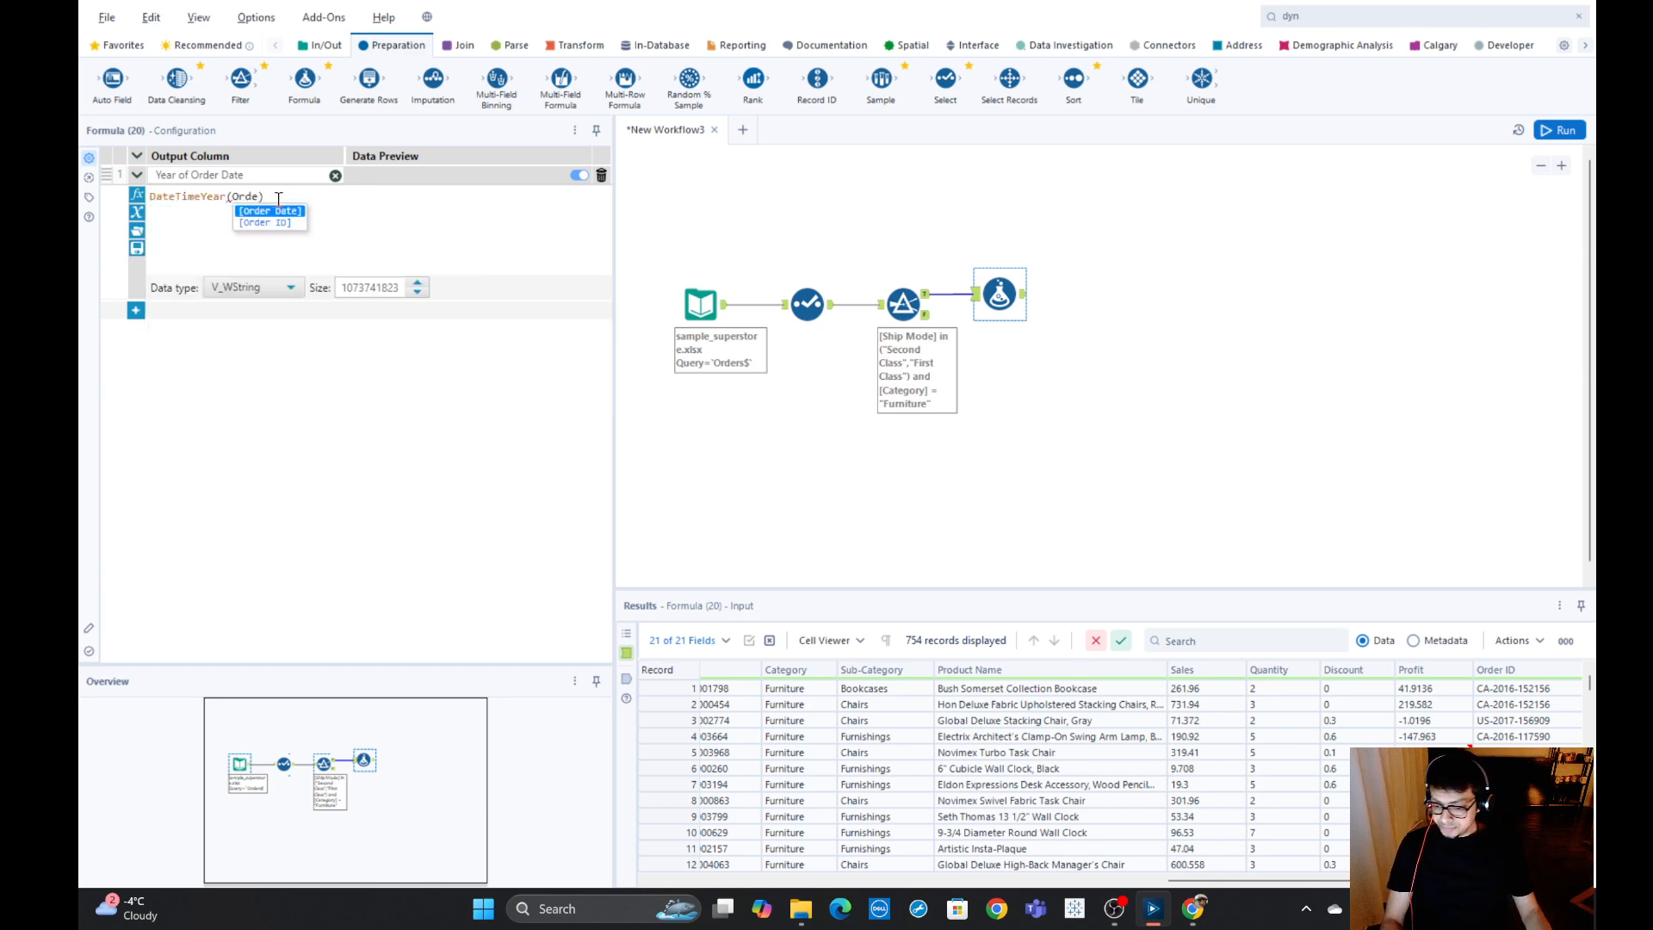
{"action": "left_click", "coordinate": [269, 212]}
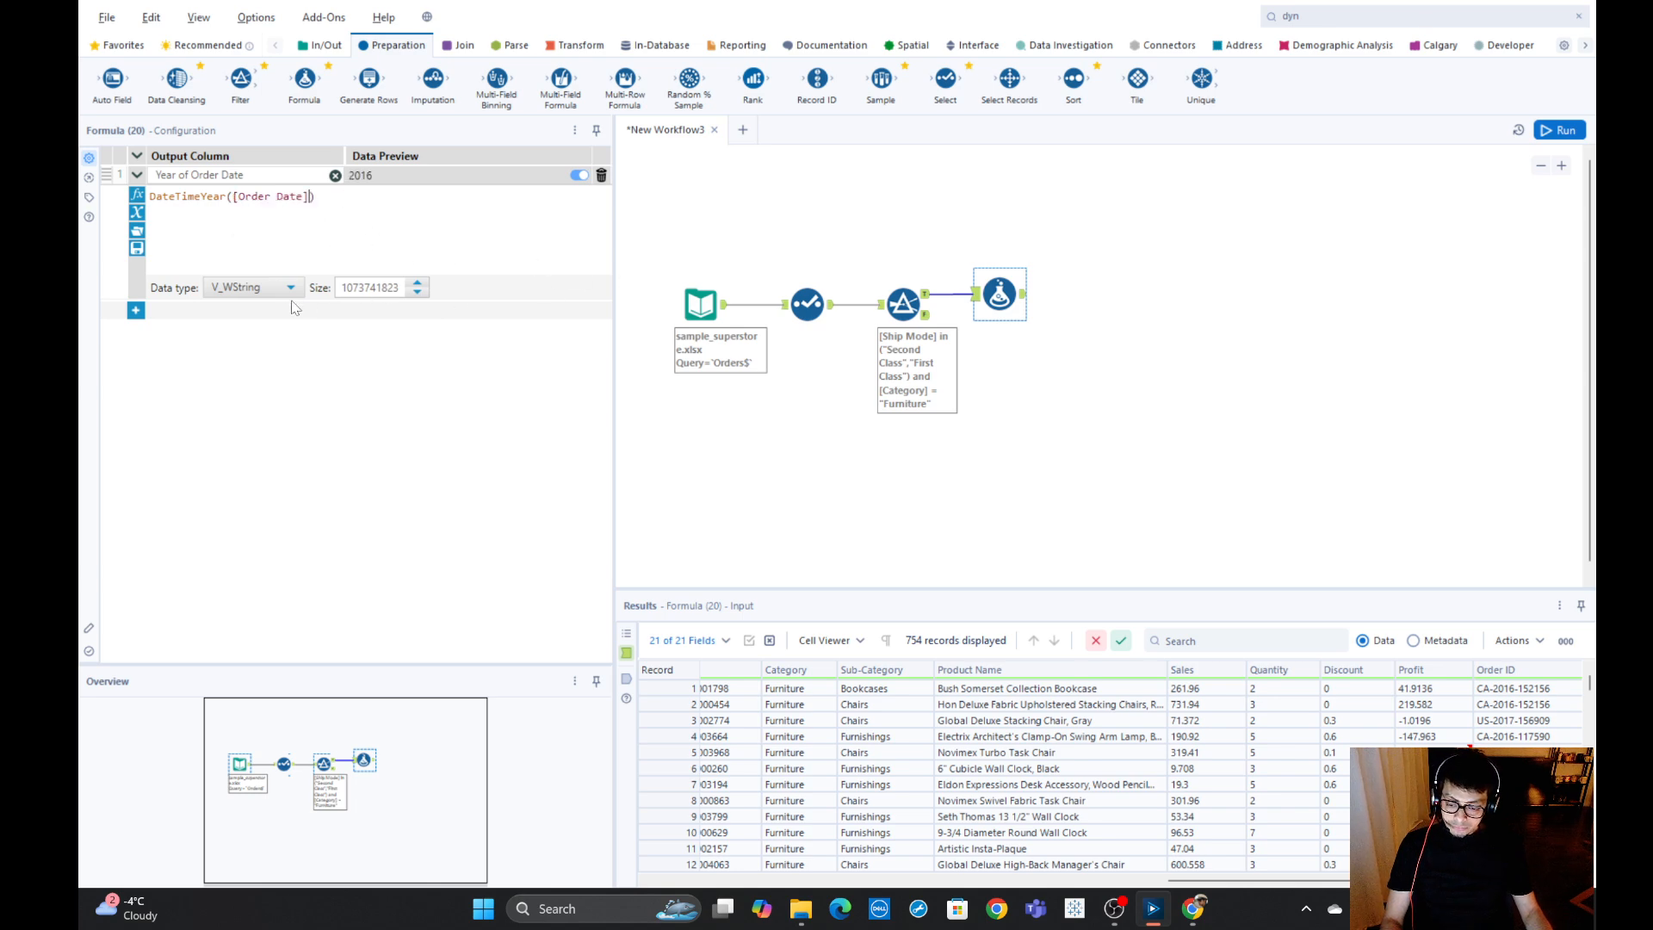
{"action": "left_click_drag", "start_coordinate": [331, 198], "coordinate": [149, 199]}
Set the data type of the Year of Order Date column to String.
{"action": "left_click", "coordinate": [245, 288]}
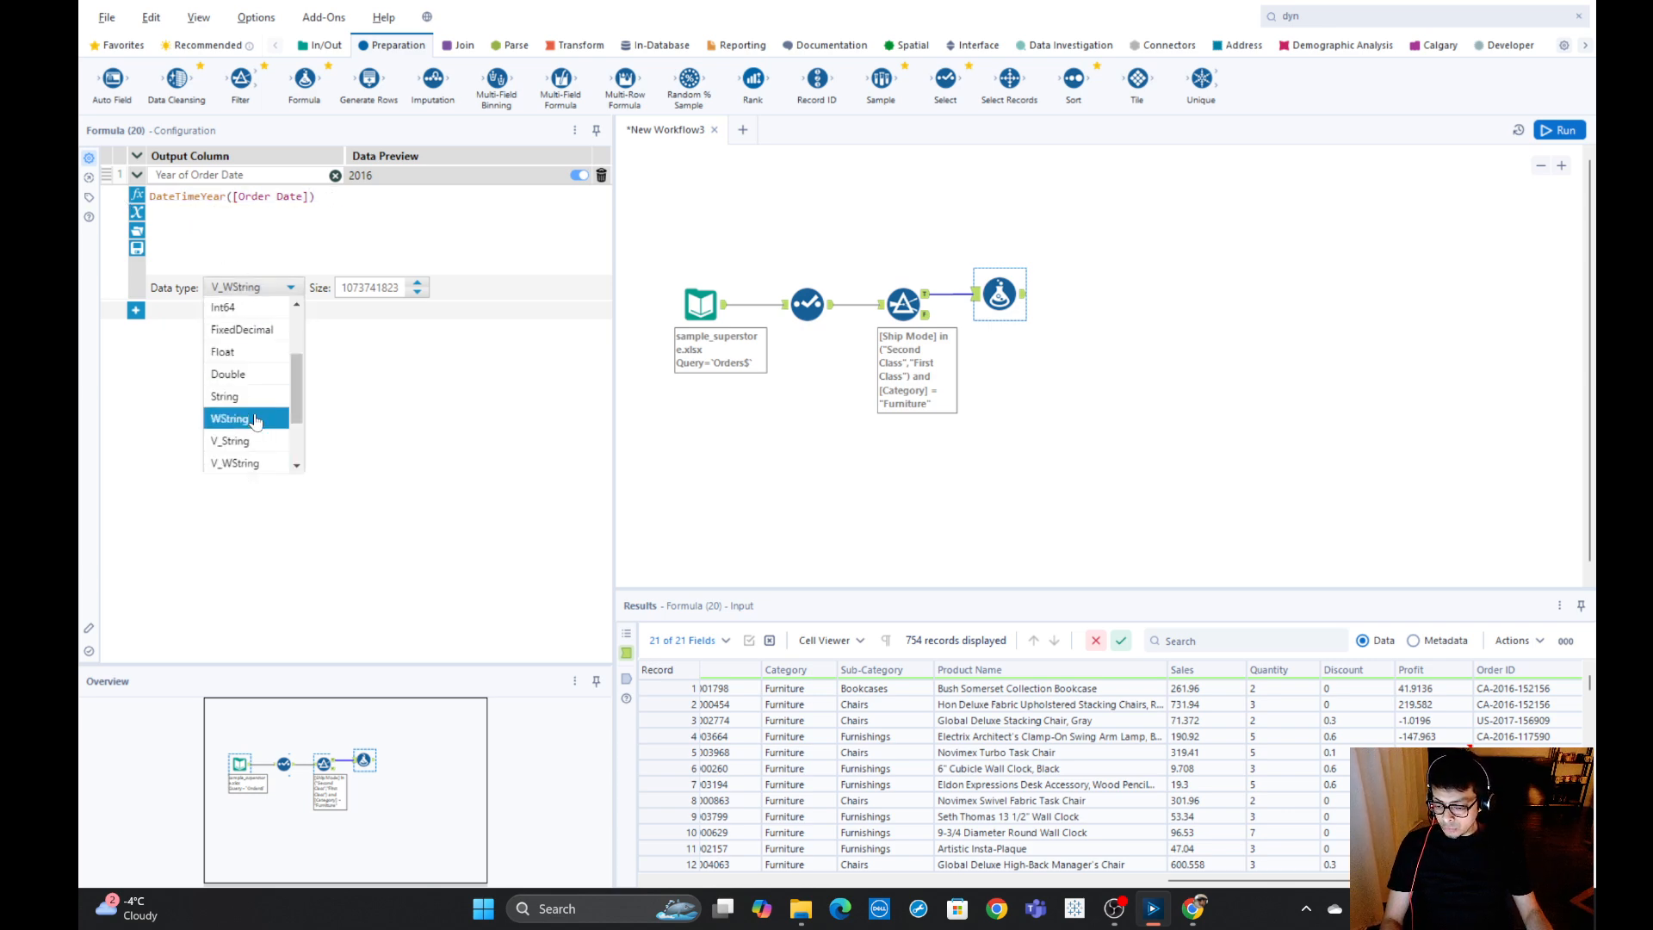
{"action": "left_click", "coordinate": [256, 395]}
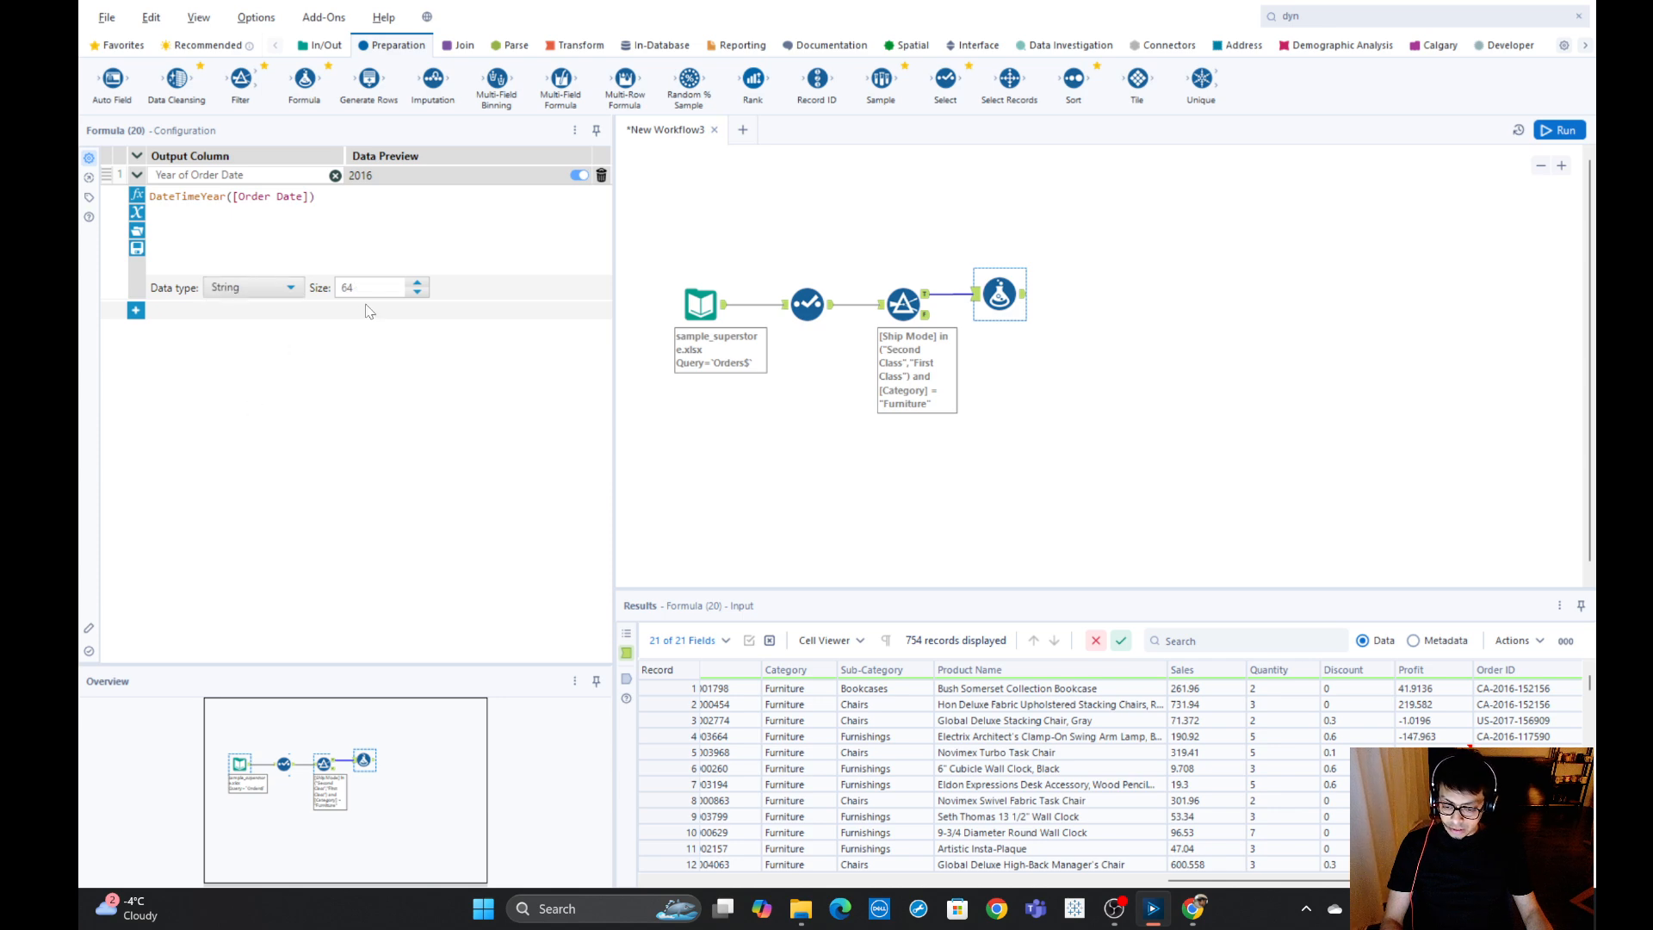
{"action": "double_click", "coordinate": [366, 288]}
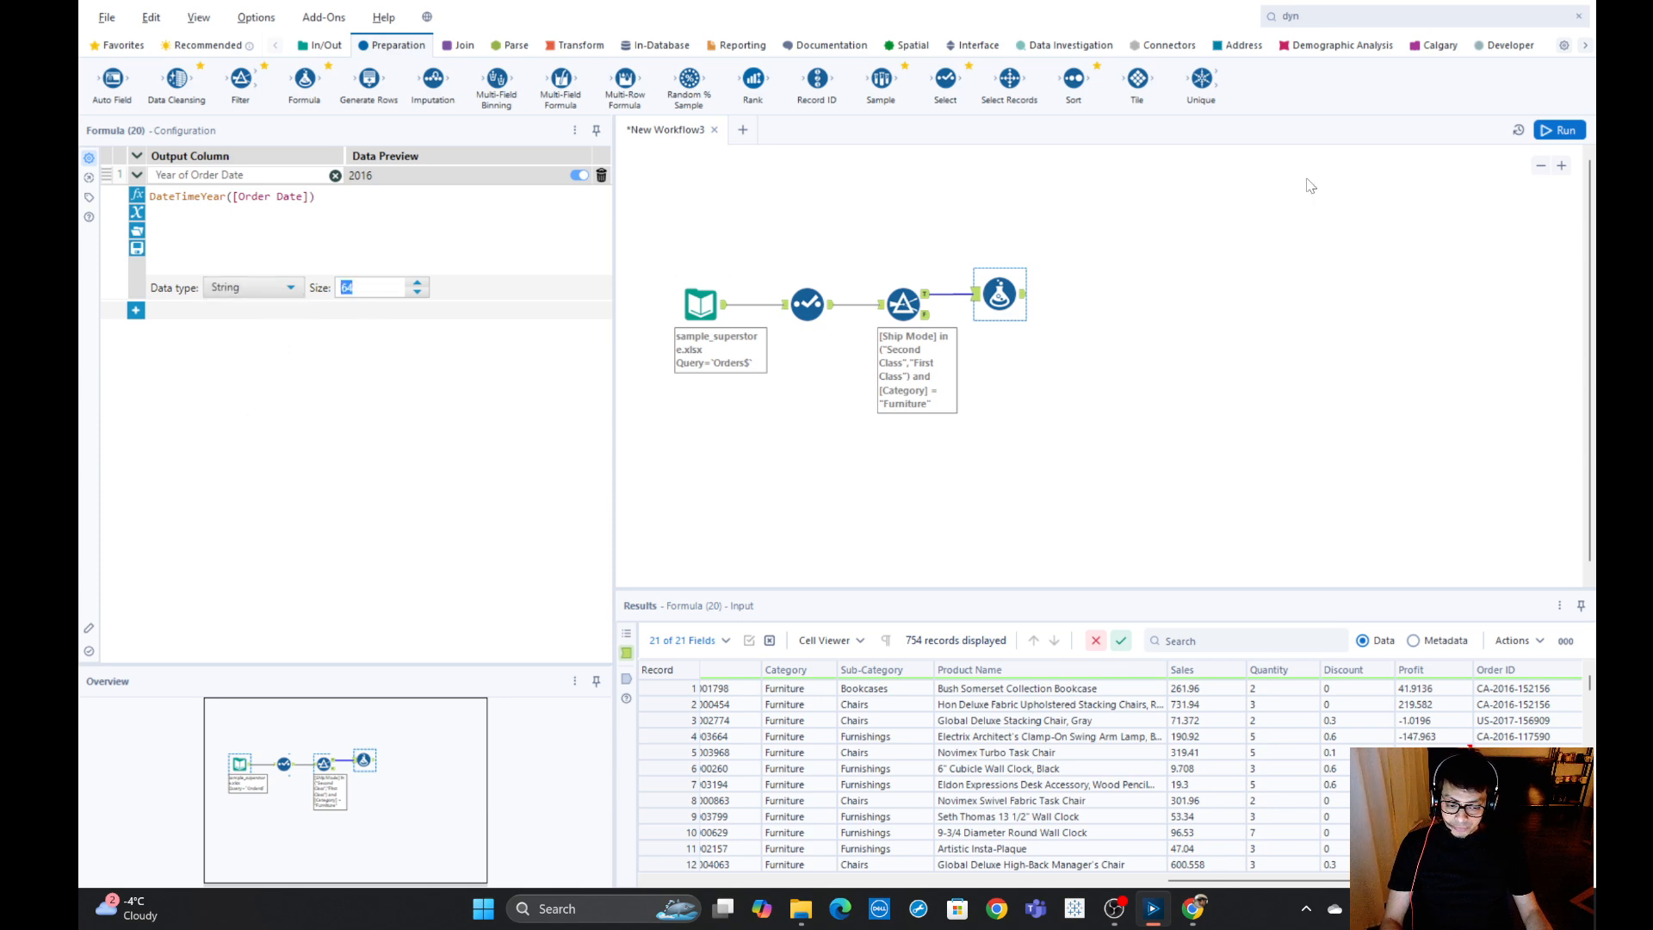
Run the workflow and show the Year of Order Date column in the Formula tool's output.
{"action": "left_click", "coordinate": [1557, 130]}
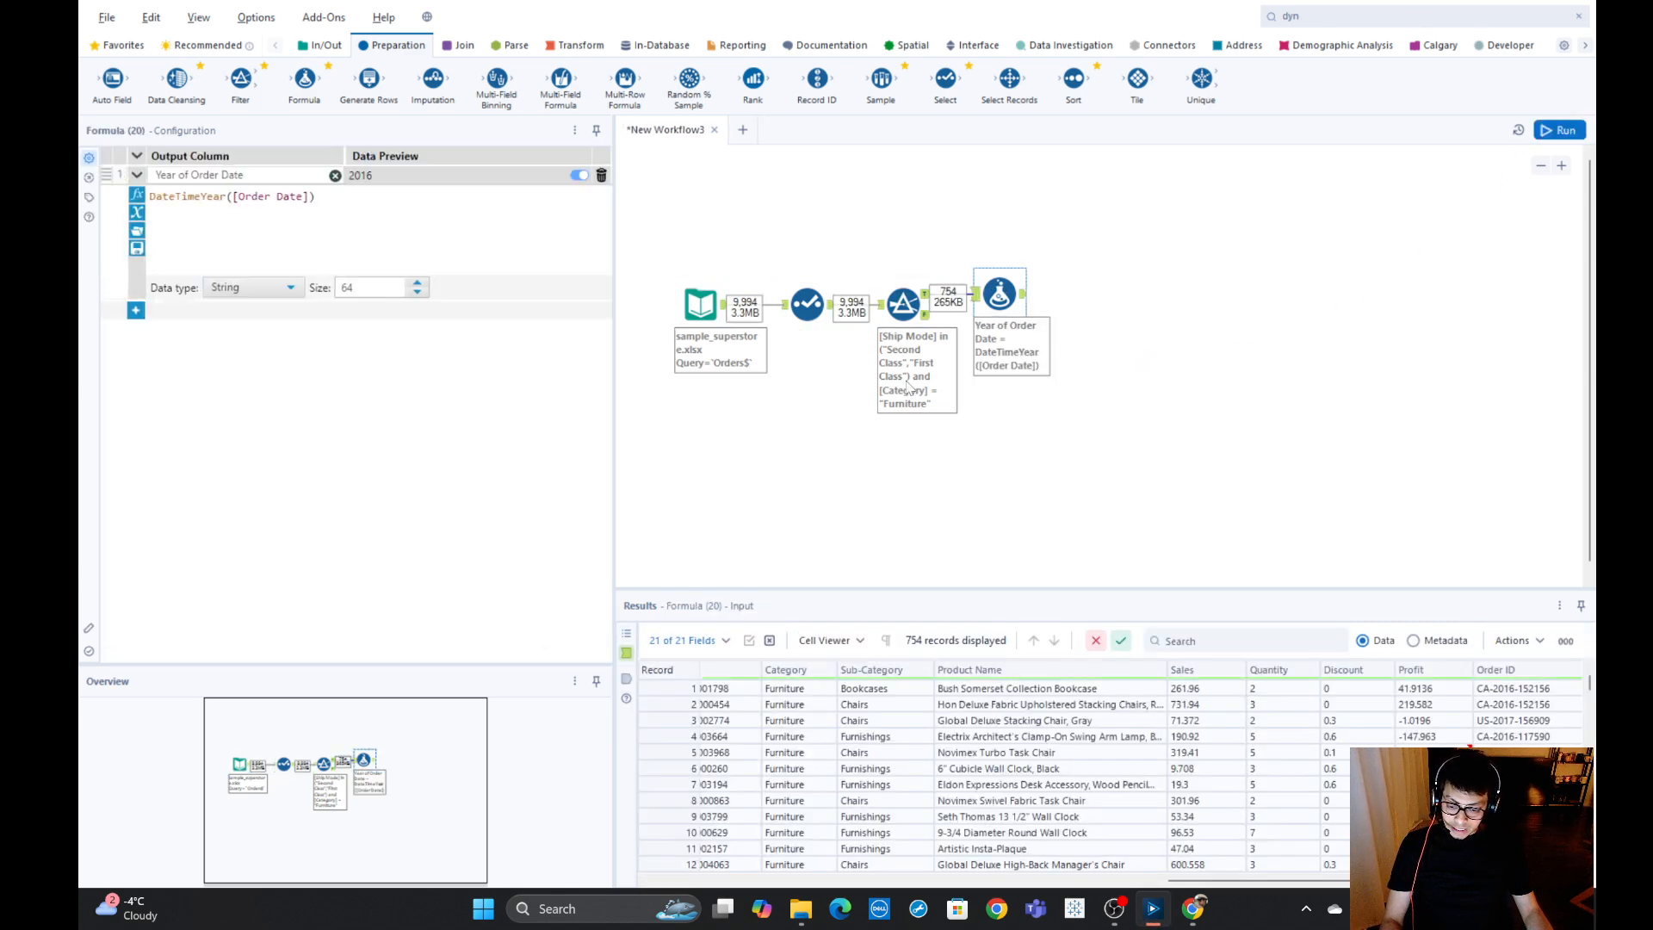
{"action": "left_click", "coordinate": [1024, 294]}
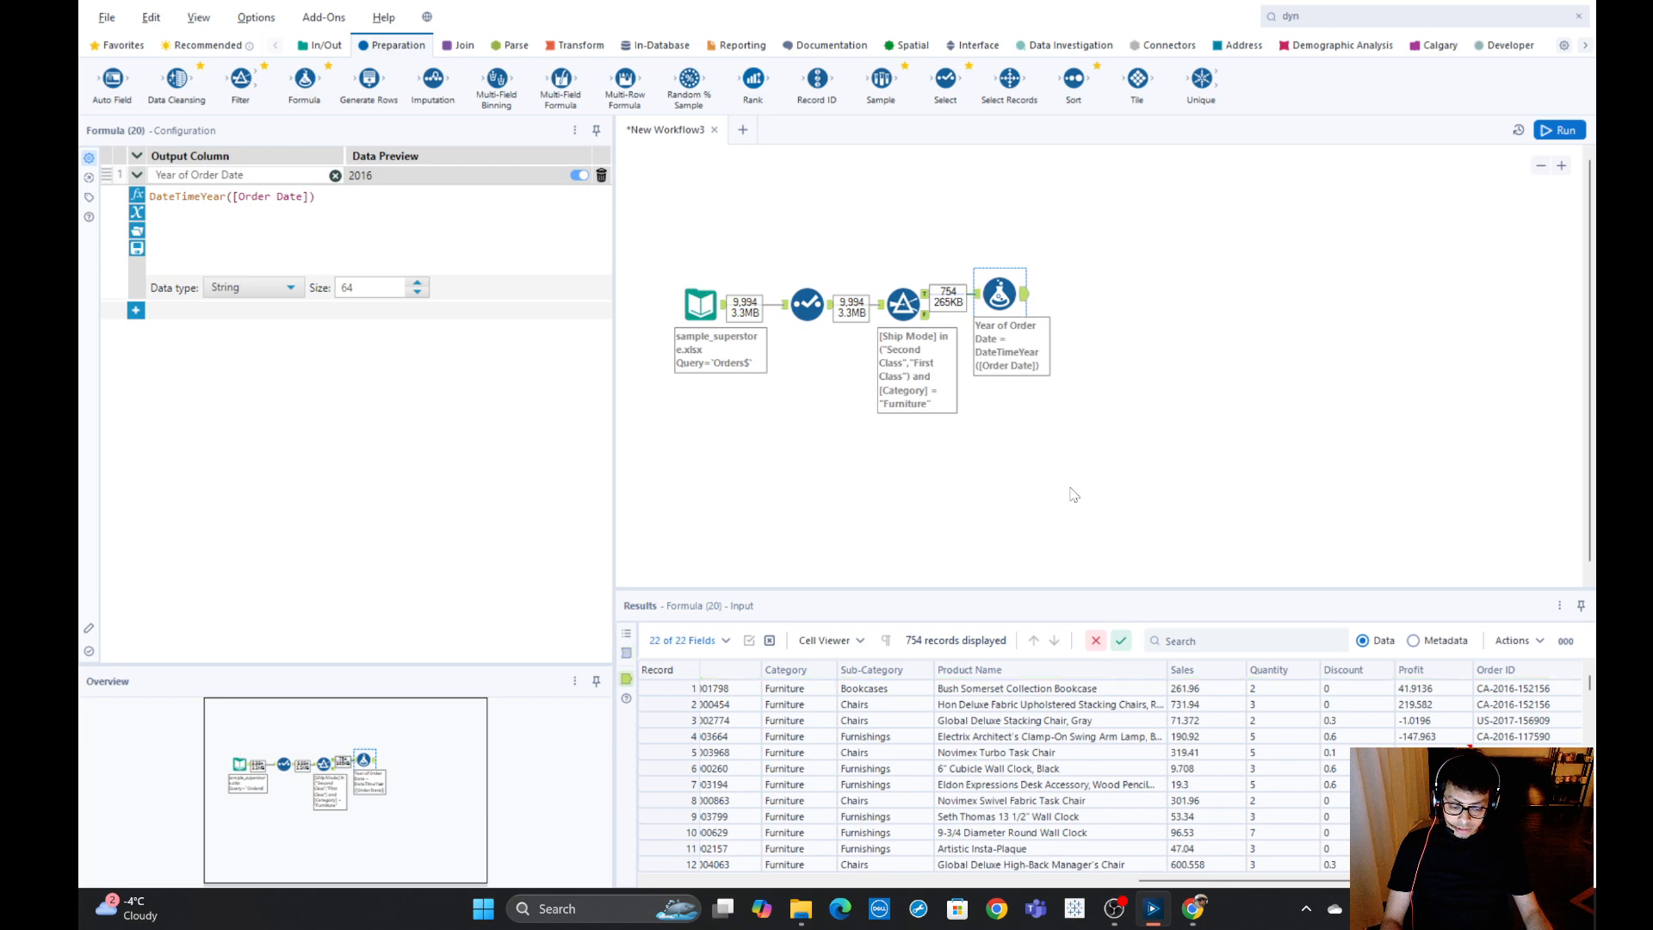
{"action": "left_click_drag", "start_coordinate": [1203, 880], "coordinate": [1258, 882]}
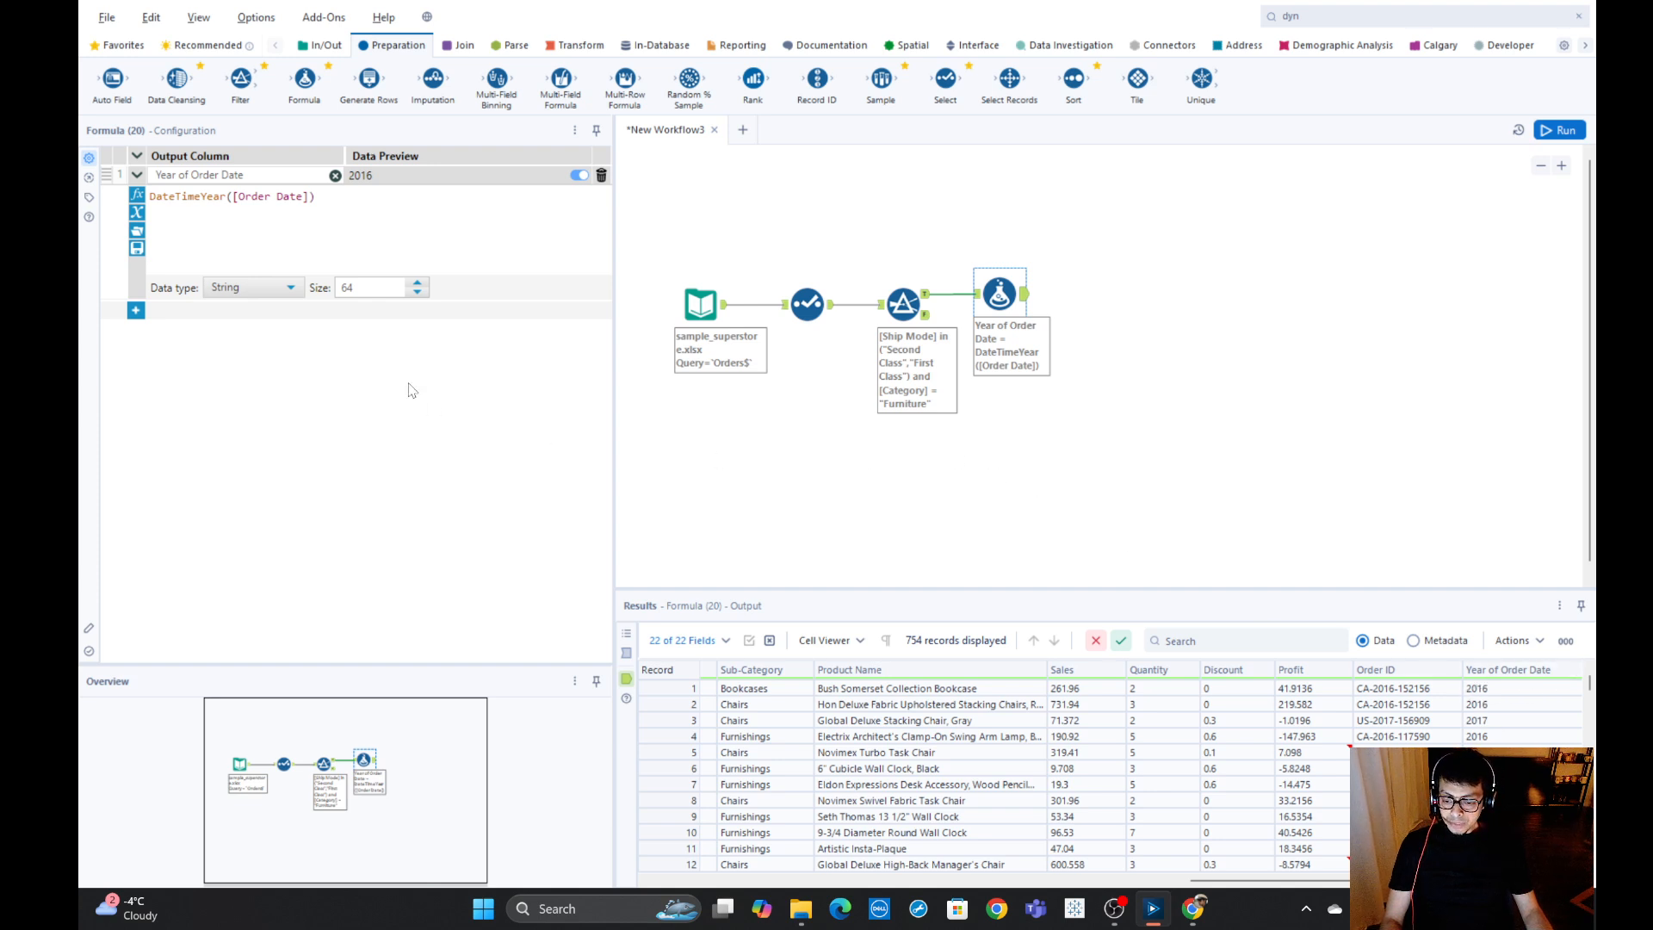
Add a second expression to the Formula tool below the Year of Order Date expression.
{"action": "left_click", "coordinate": [226, 179]}
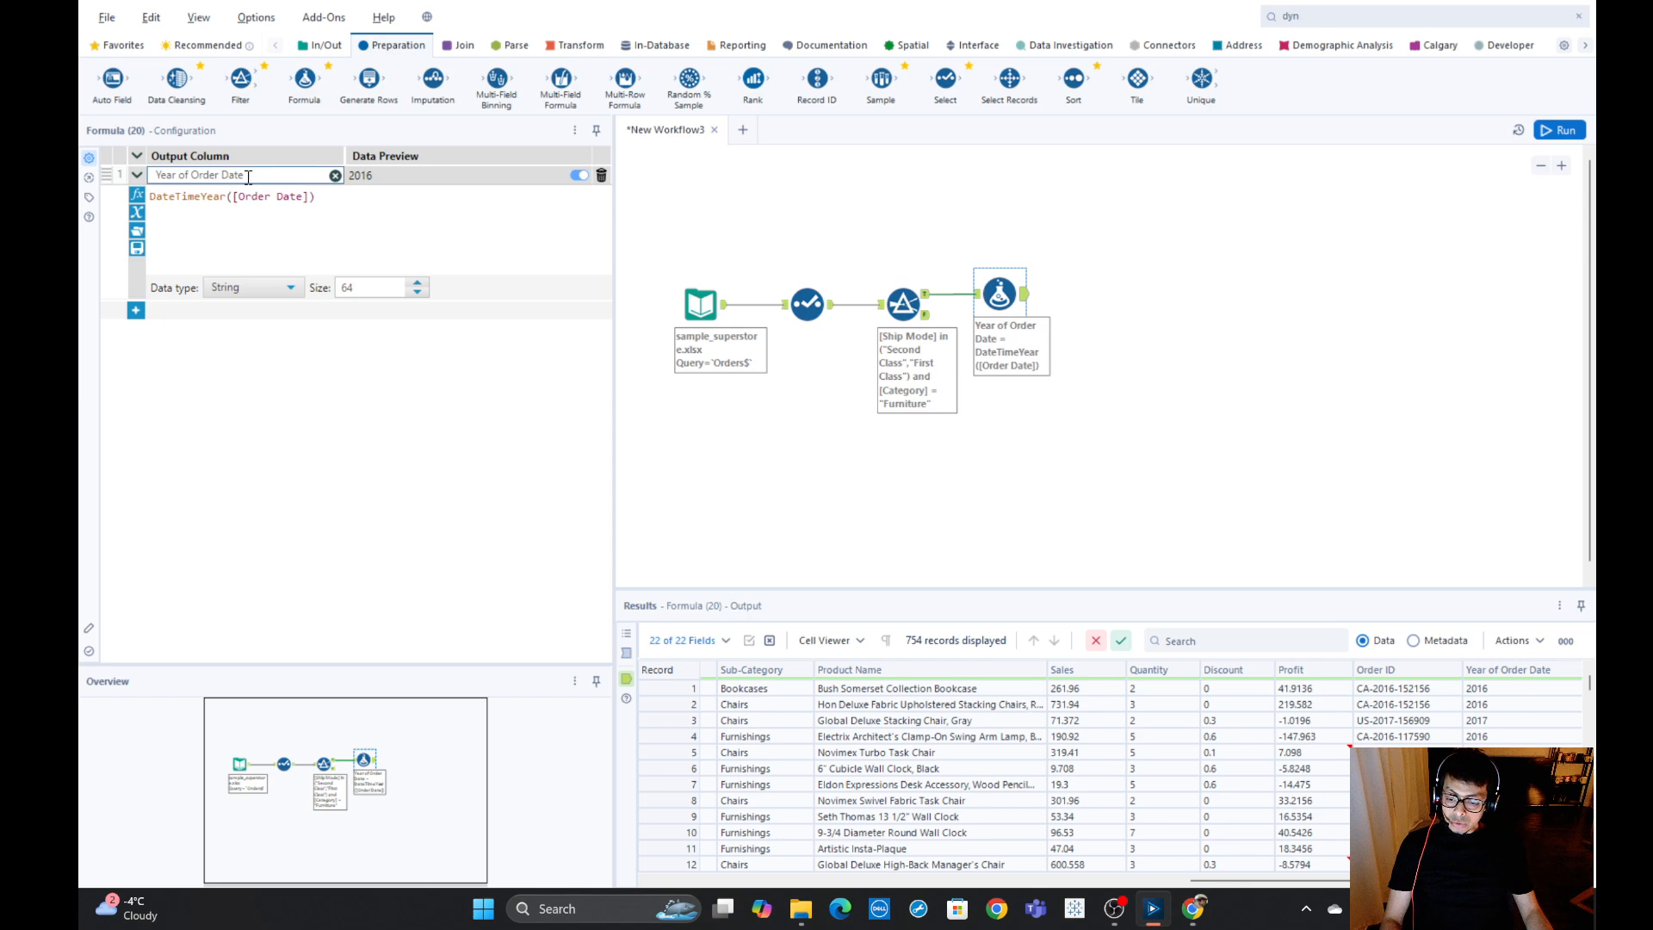
{"action": "left_click_drag", "start_coordinate": [248, 178], "coordinate": [137, 177]}
{"action": "left_click", "coordinate": [136, 310]}
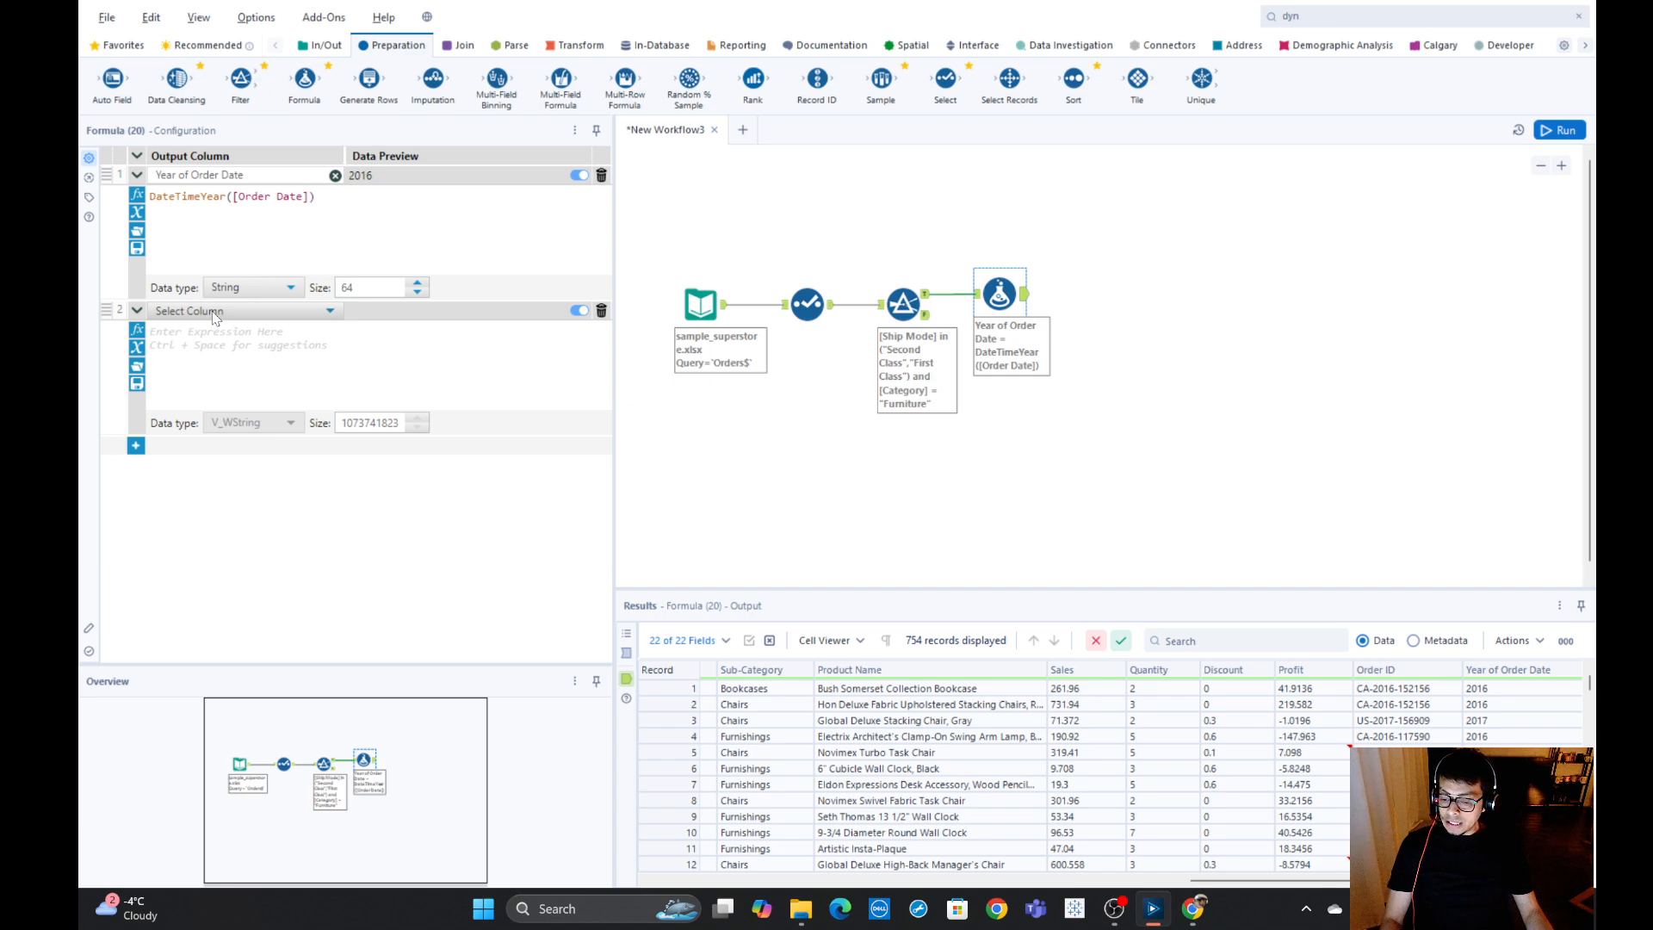
{"action": "left_click", "coordinate": [215, 316]}
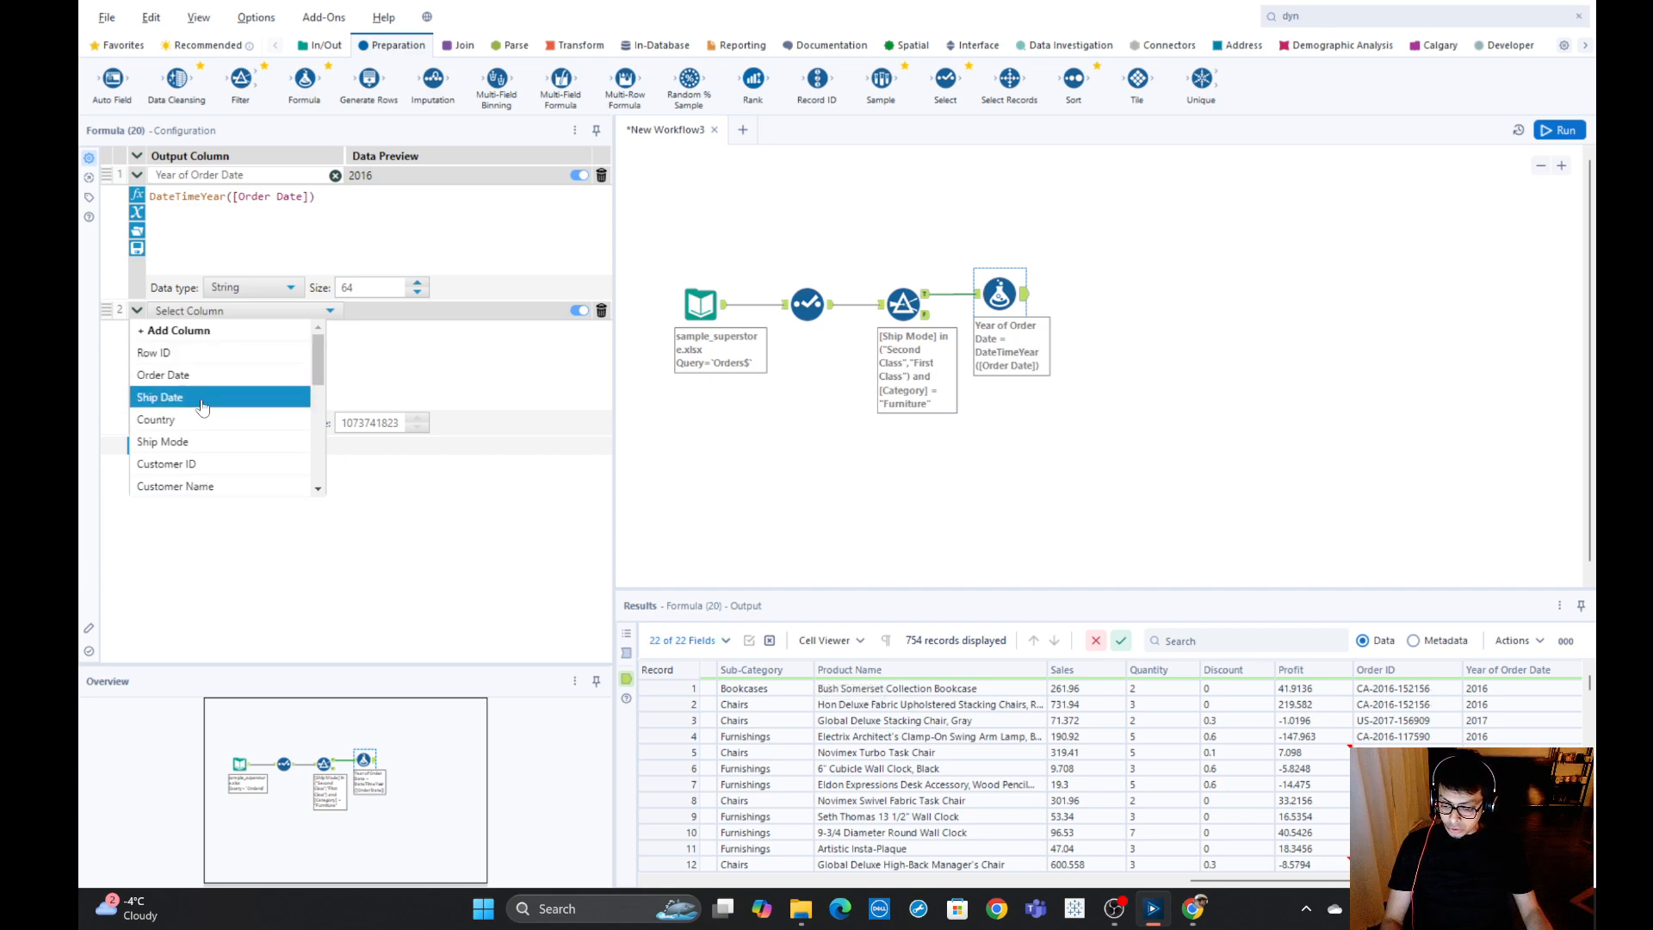
{"action": "scroll", "coordinate": [220, 477], "scroll_direction": "down", "scroll_amount": 5}
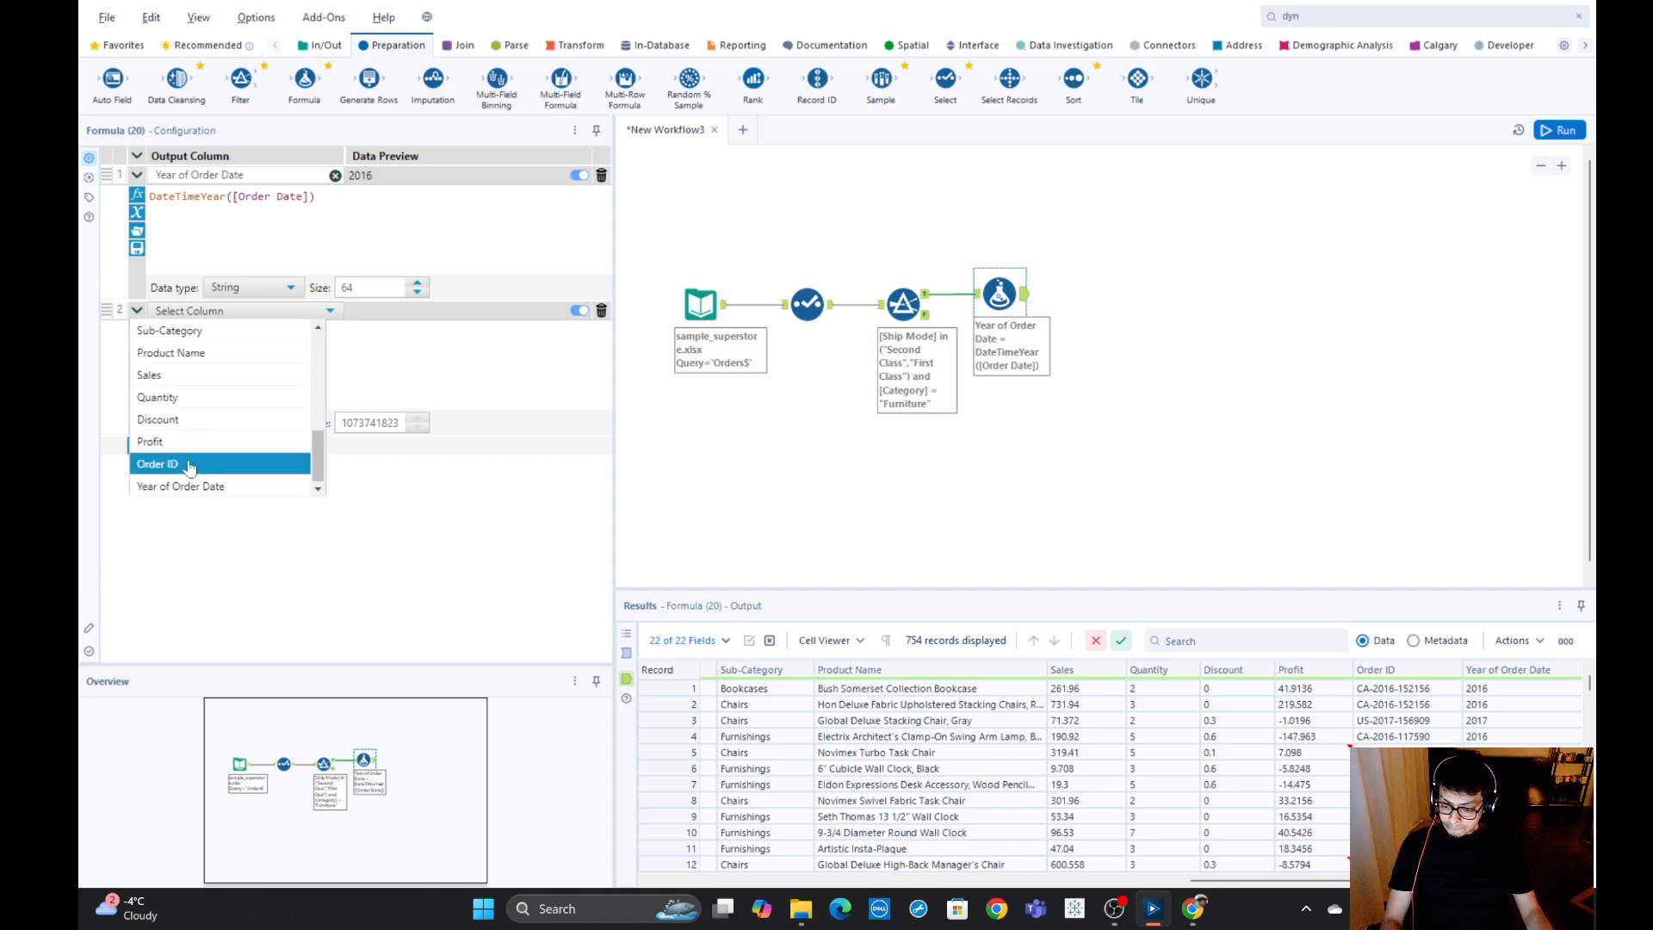
{"action": "left_click", "coordinate": [200, 462]}
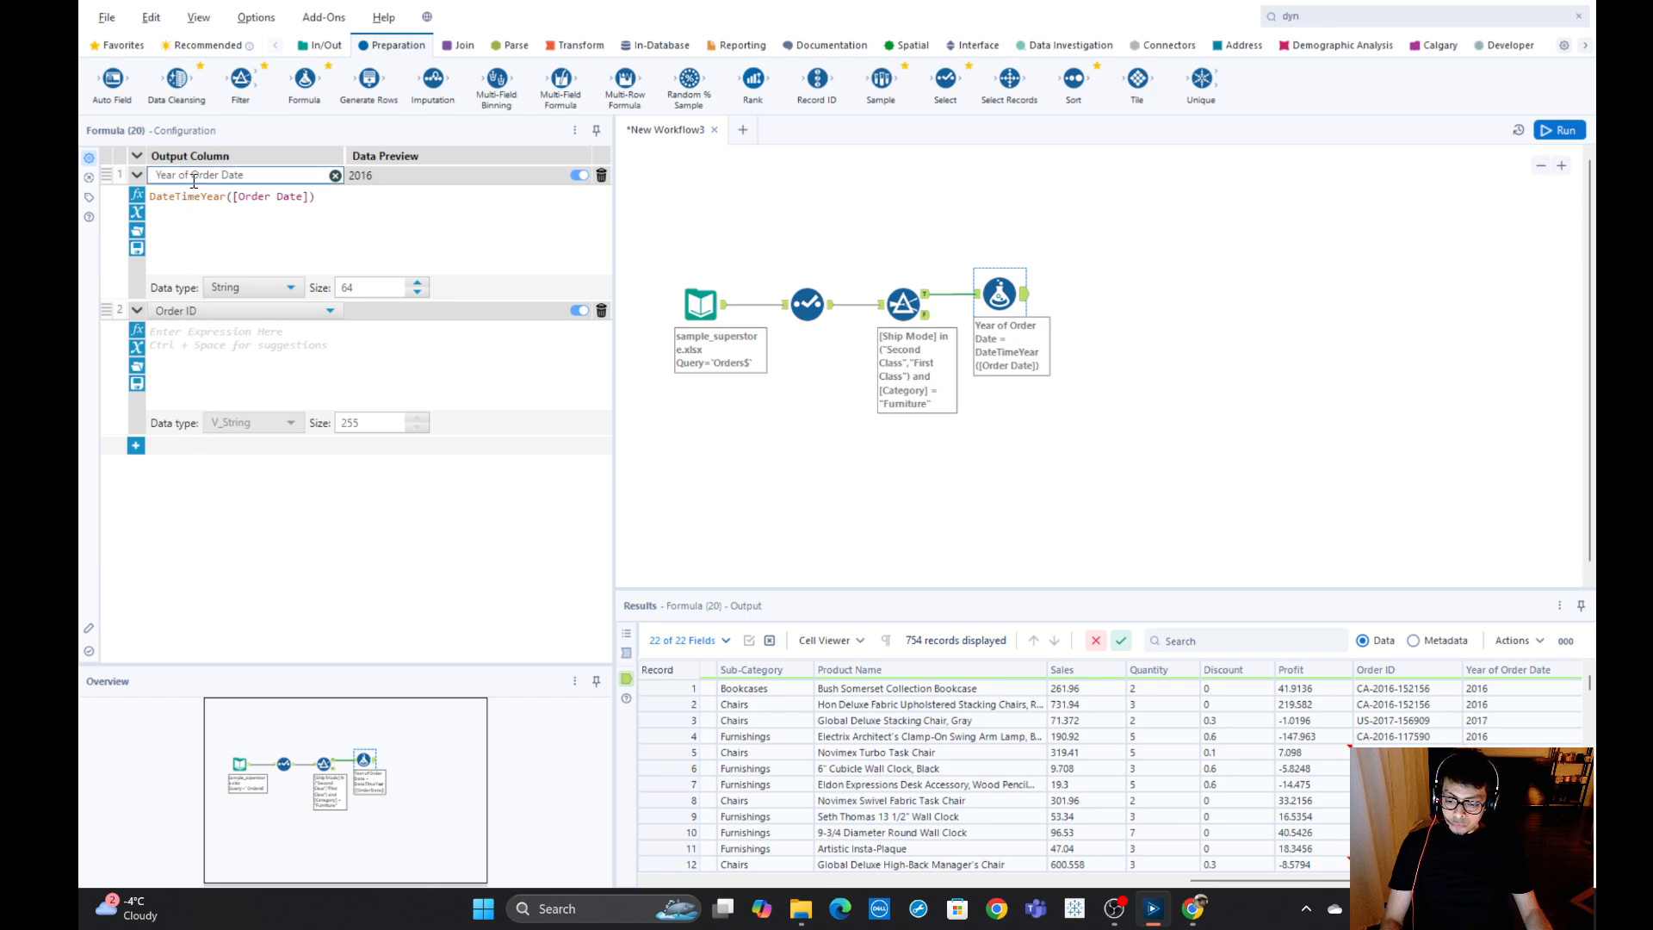
{"action": "left_click_drag", "start_coordinate": [248, 179], "coordinate": [148, 175]}
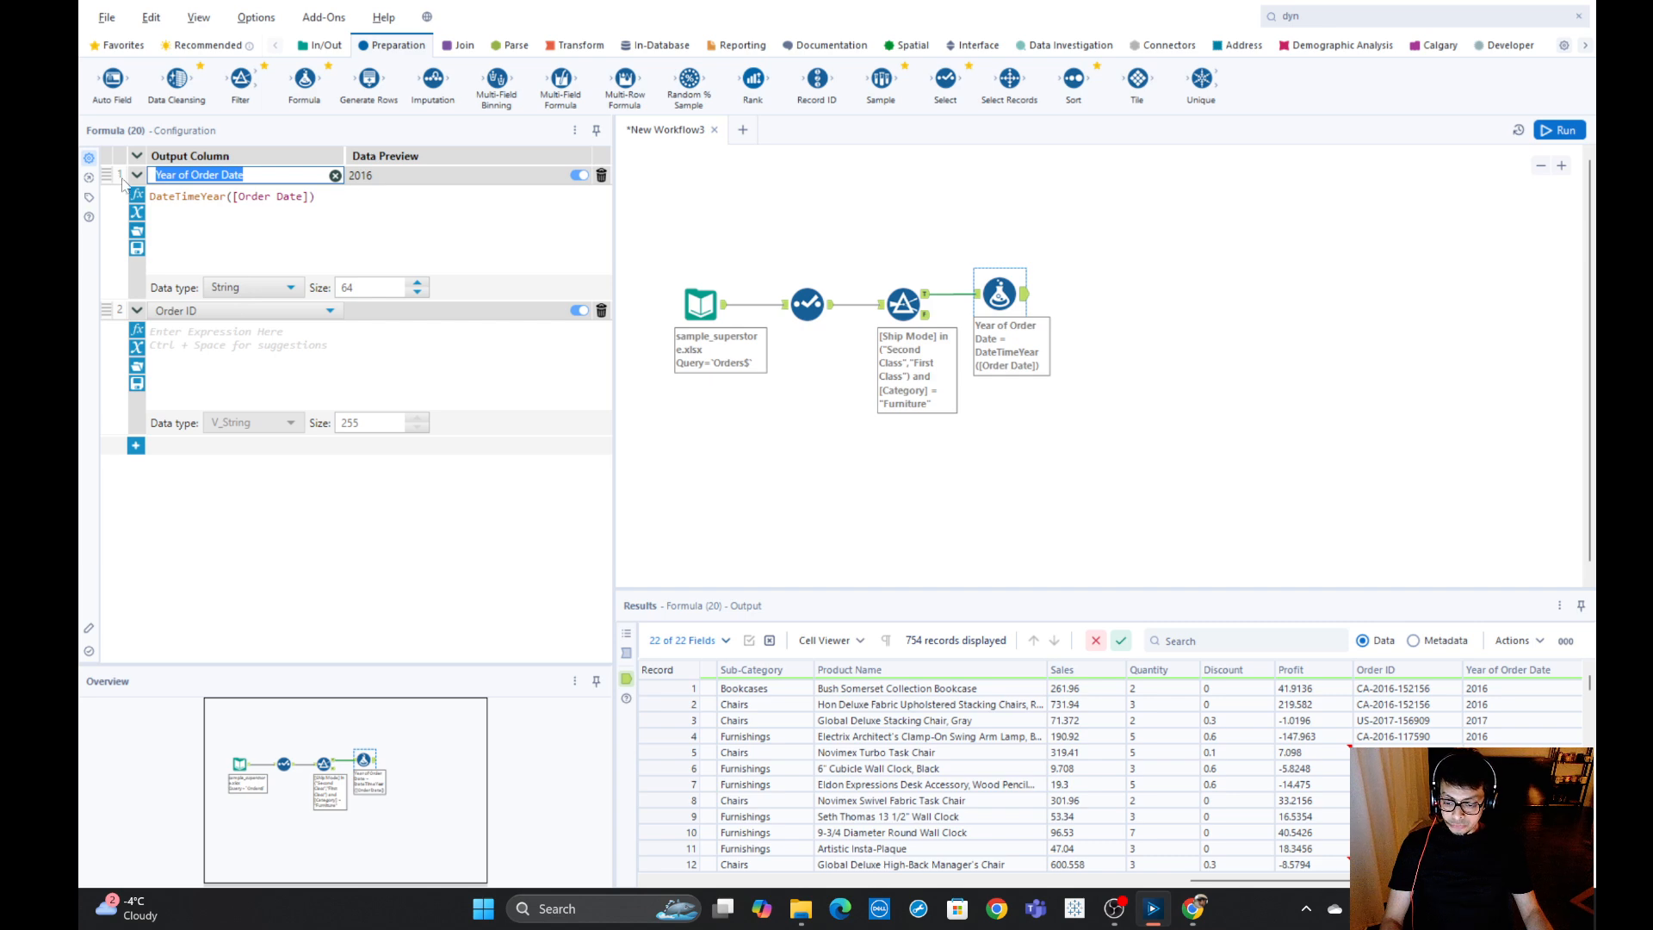
{"action": "left_click", "coordinate": [178, 314]}
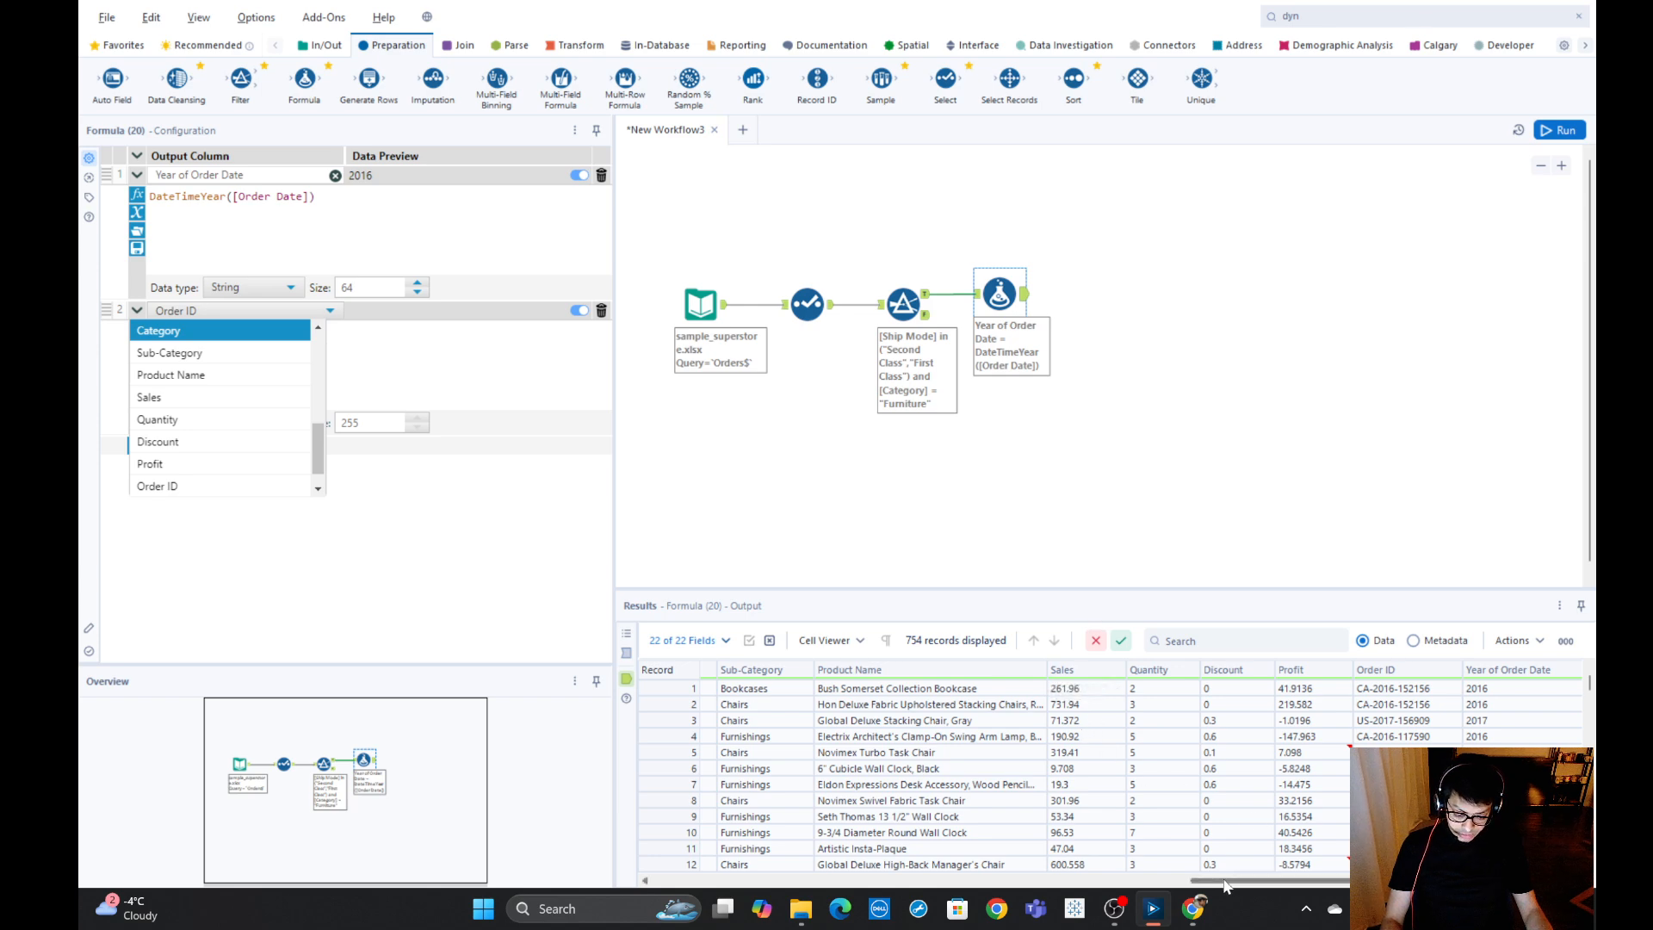
{"action": "left_click_drag", "start_coordinate": [1227, 887], "coordinate": [1175, 887]}
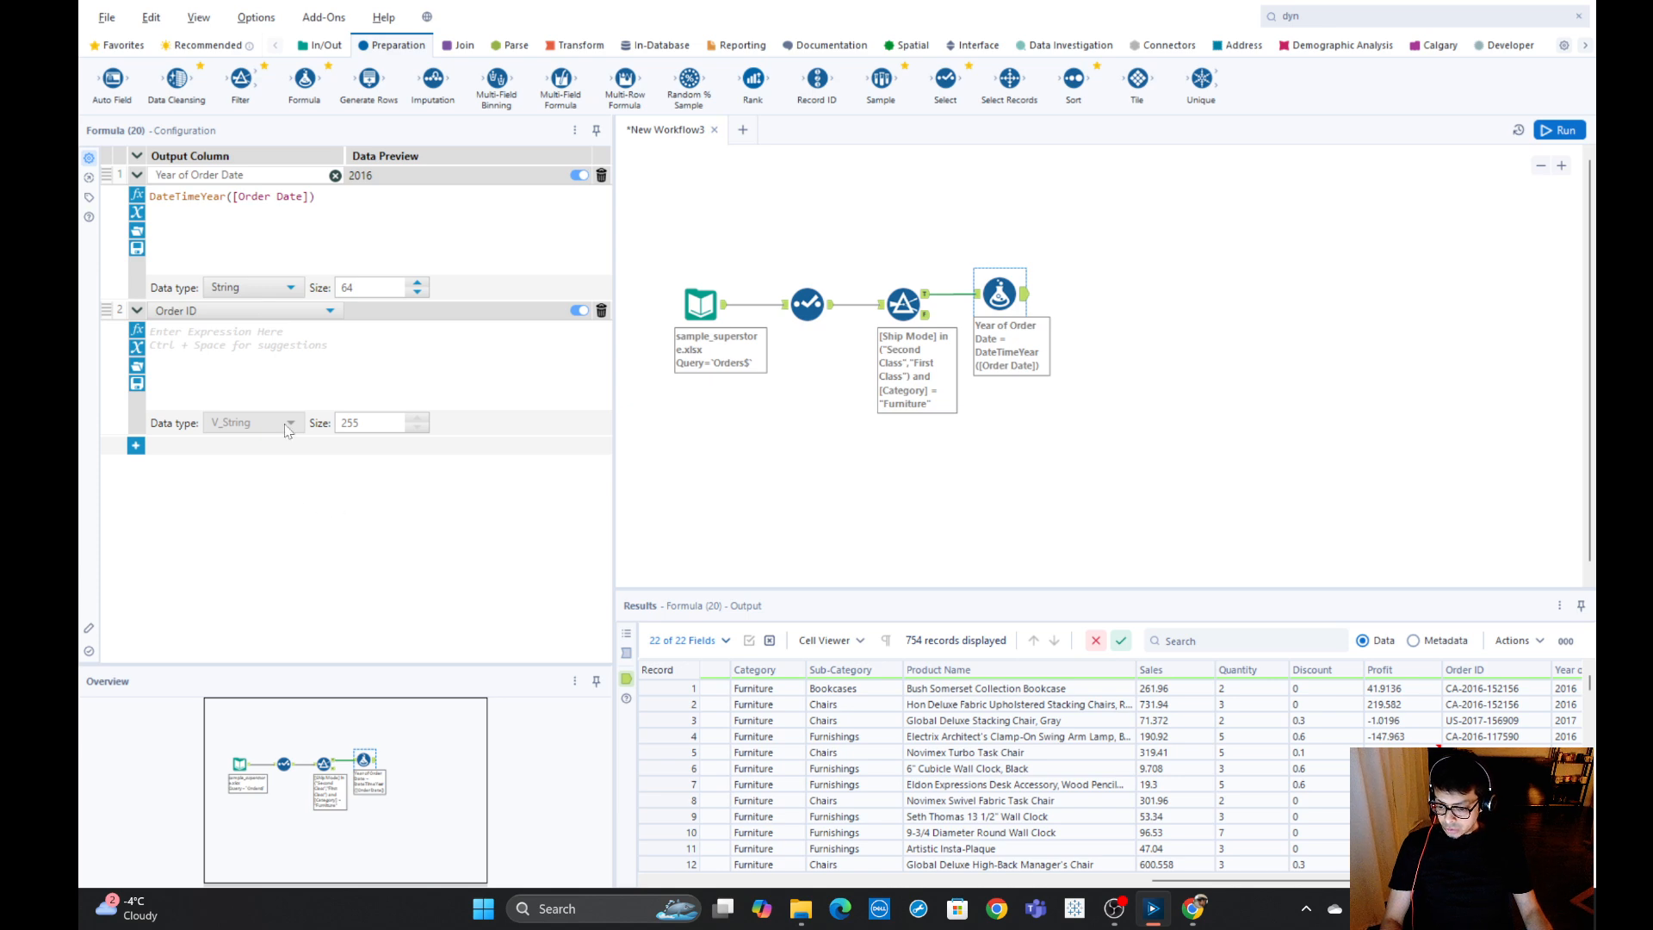
Set the second expression's output to the existing Product Name column.
{"action": "left_click", "coordinate": [209, 311]}
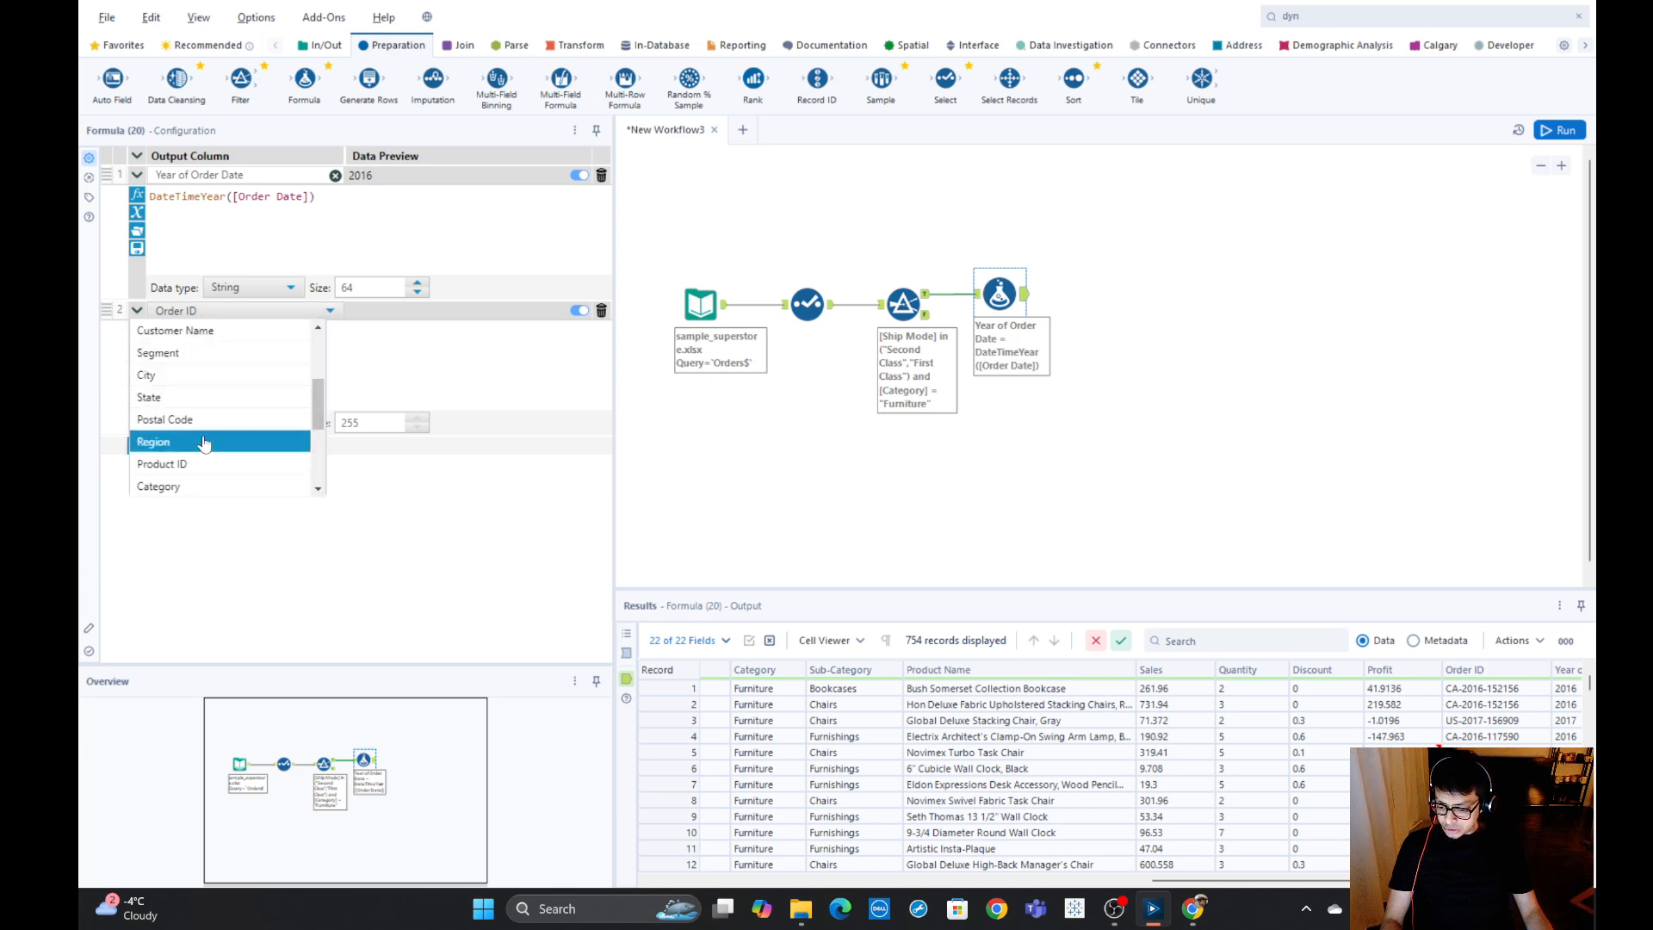
{"action": "scroll", "coordinate": [209, 466], "scroll_direction": "down", "scroll_amount": 3}
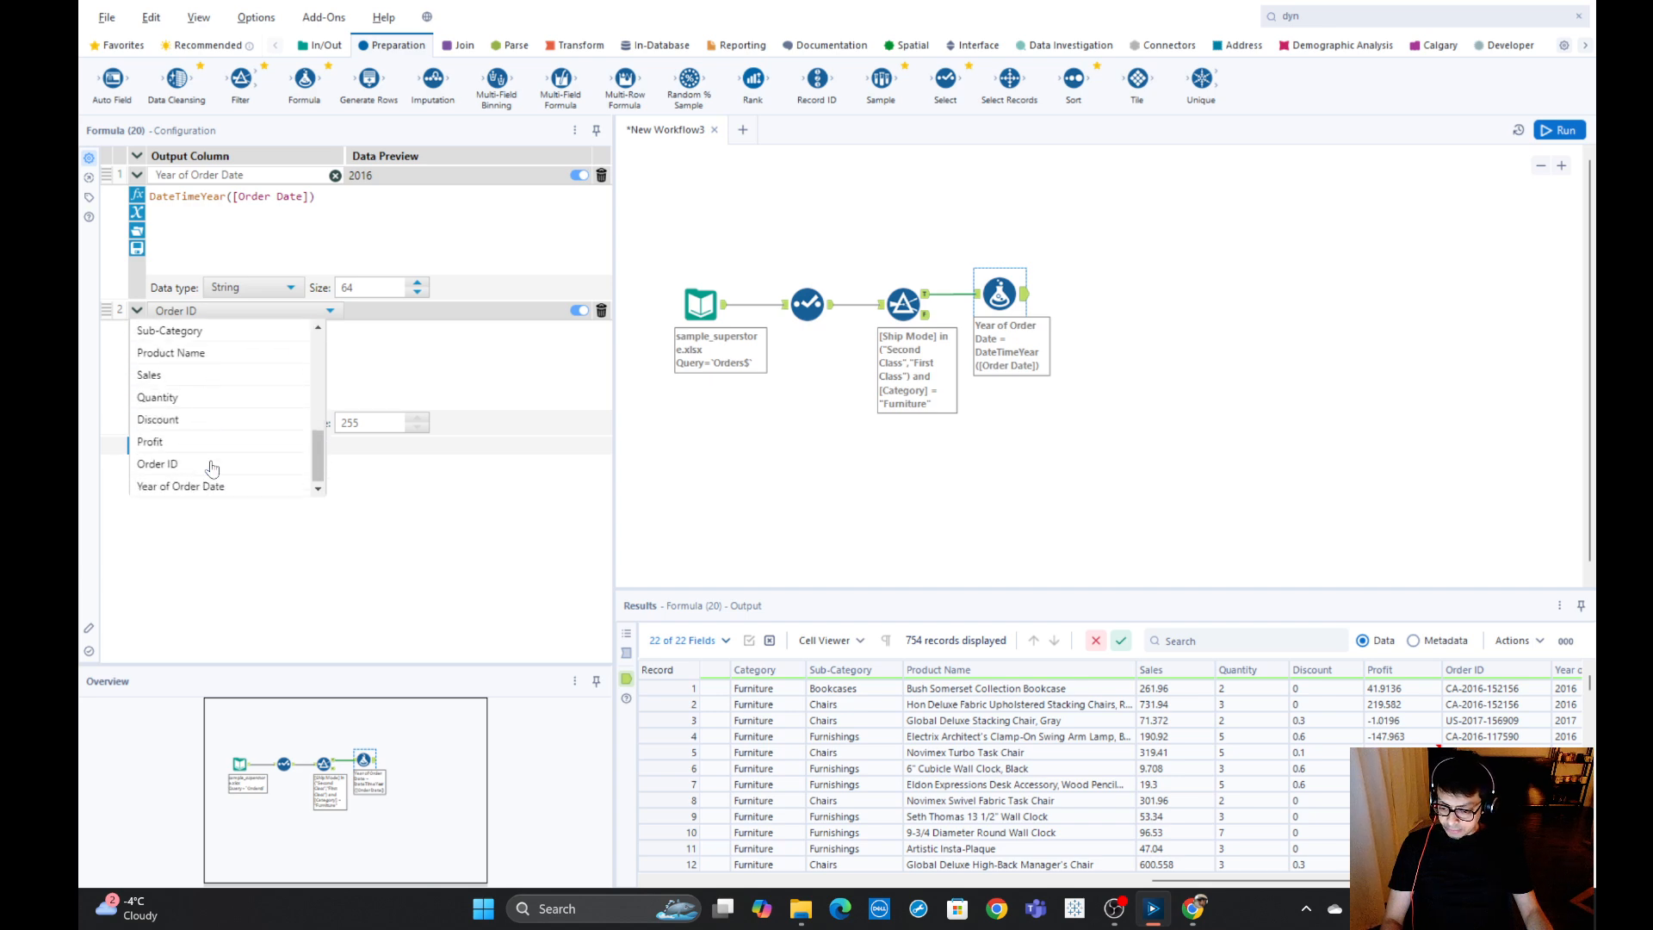
{"action": "left_click", "coordinate": [197, 353]}
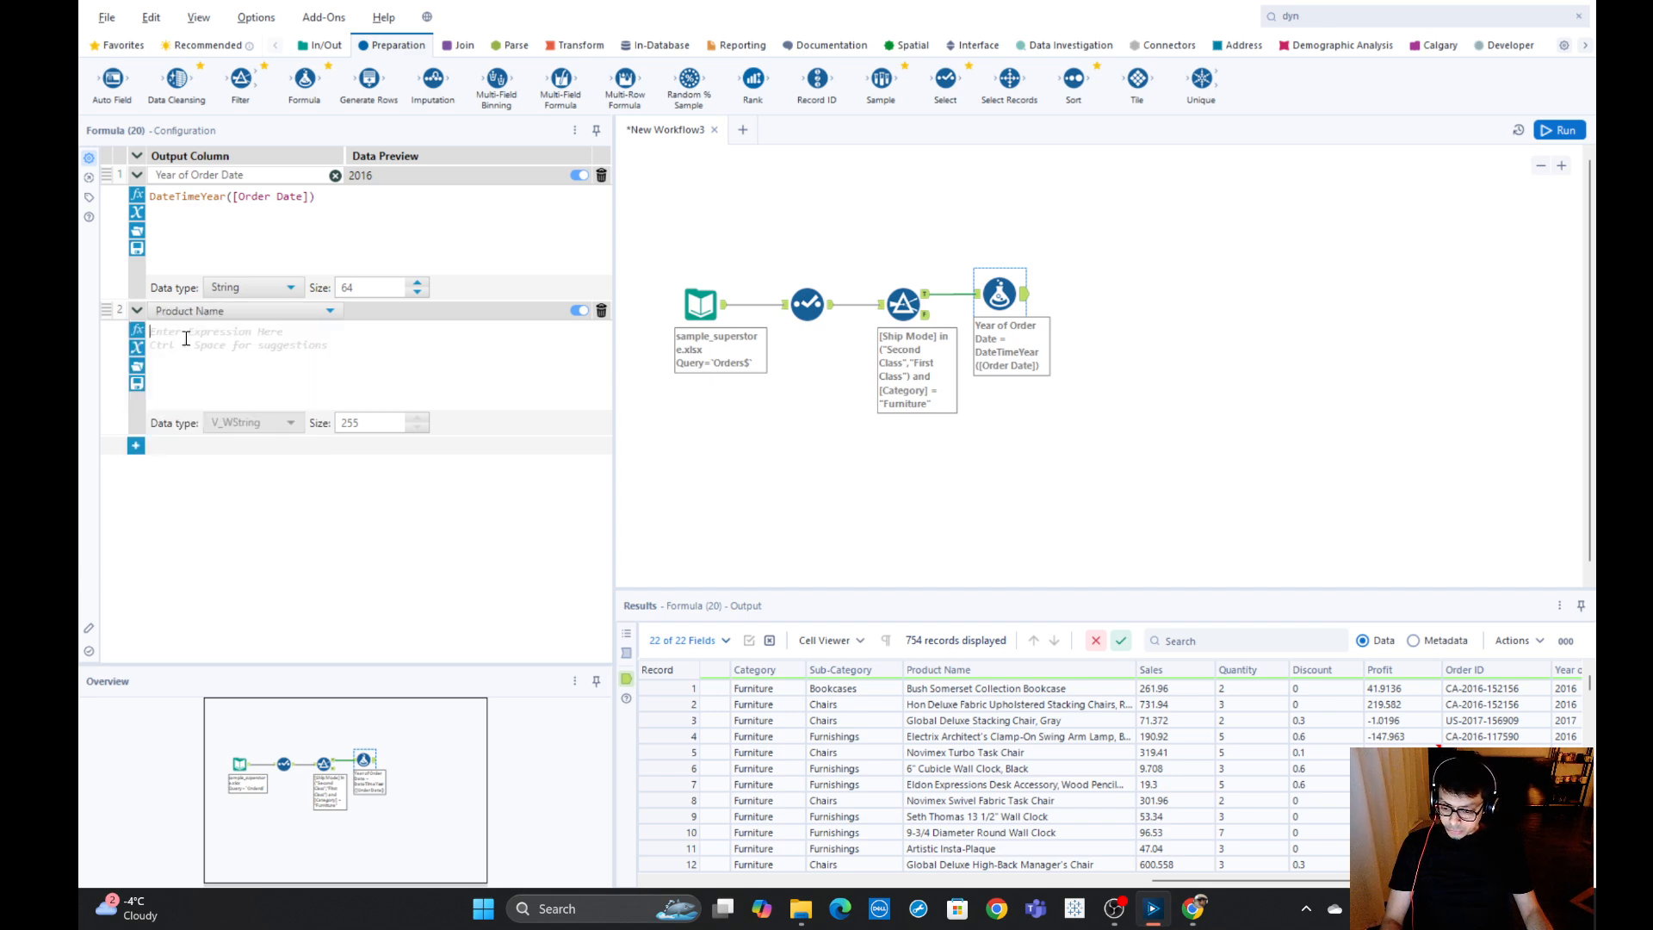
Enter the expression Uppercase([Product Name]) for the Product Name column.
{"action": "left_click", "coordinate": [211, 341]}
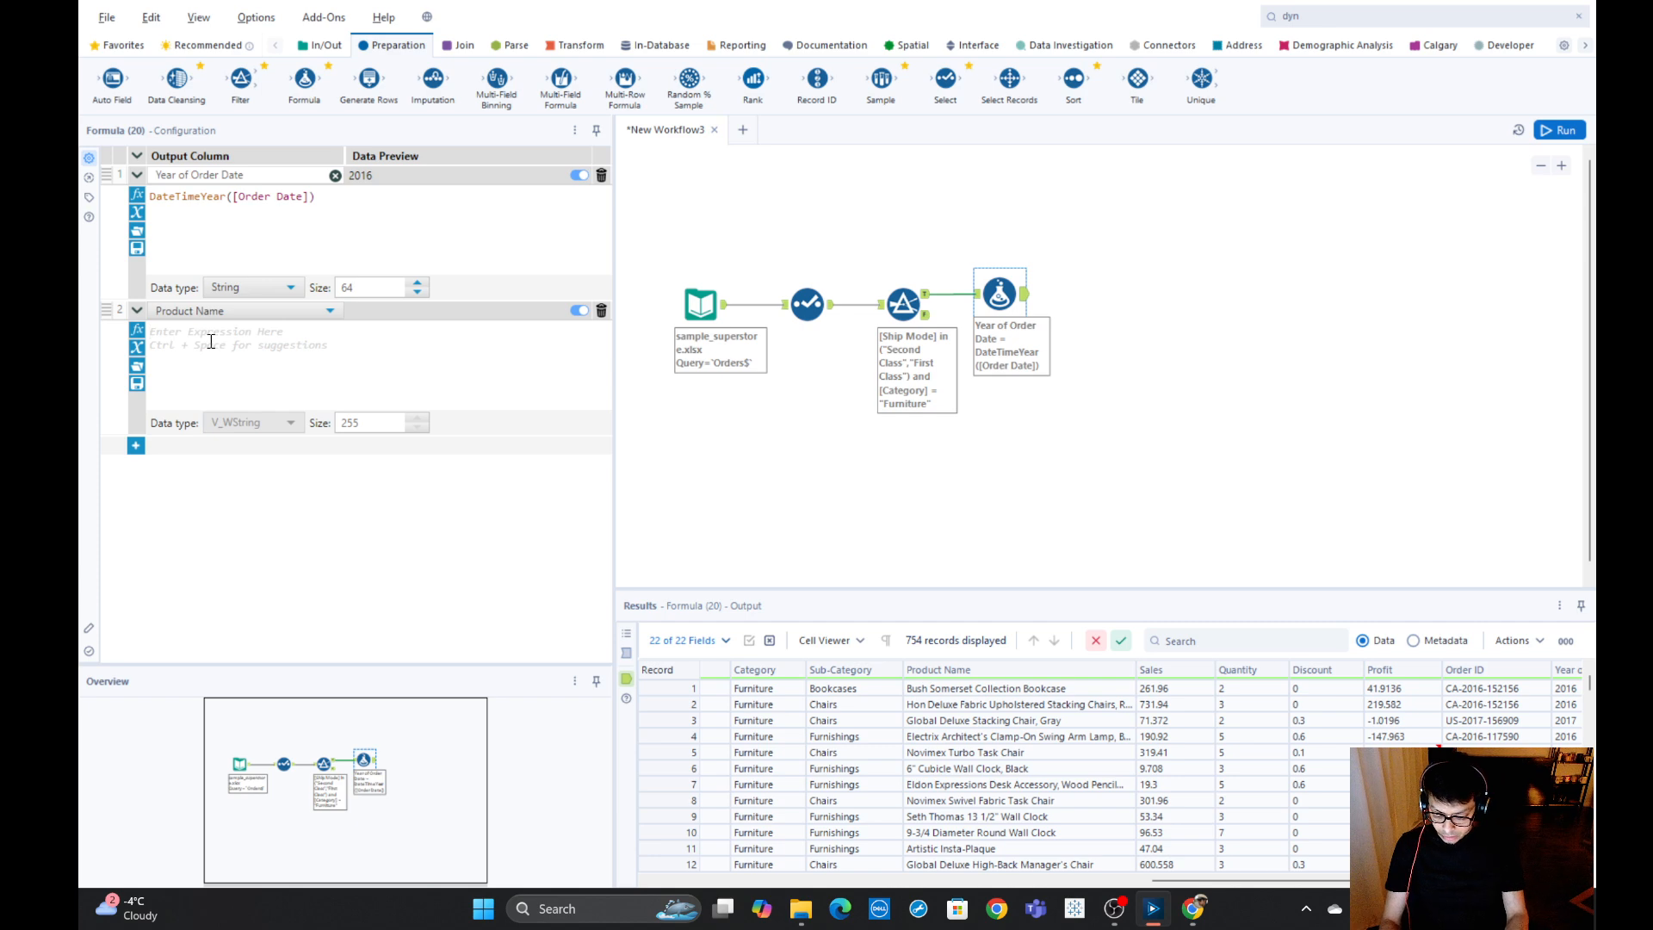
{"action": "type", "text": "Upp"}
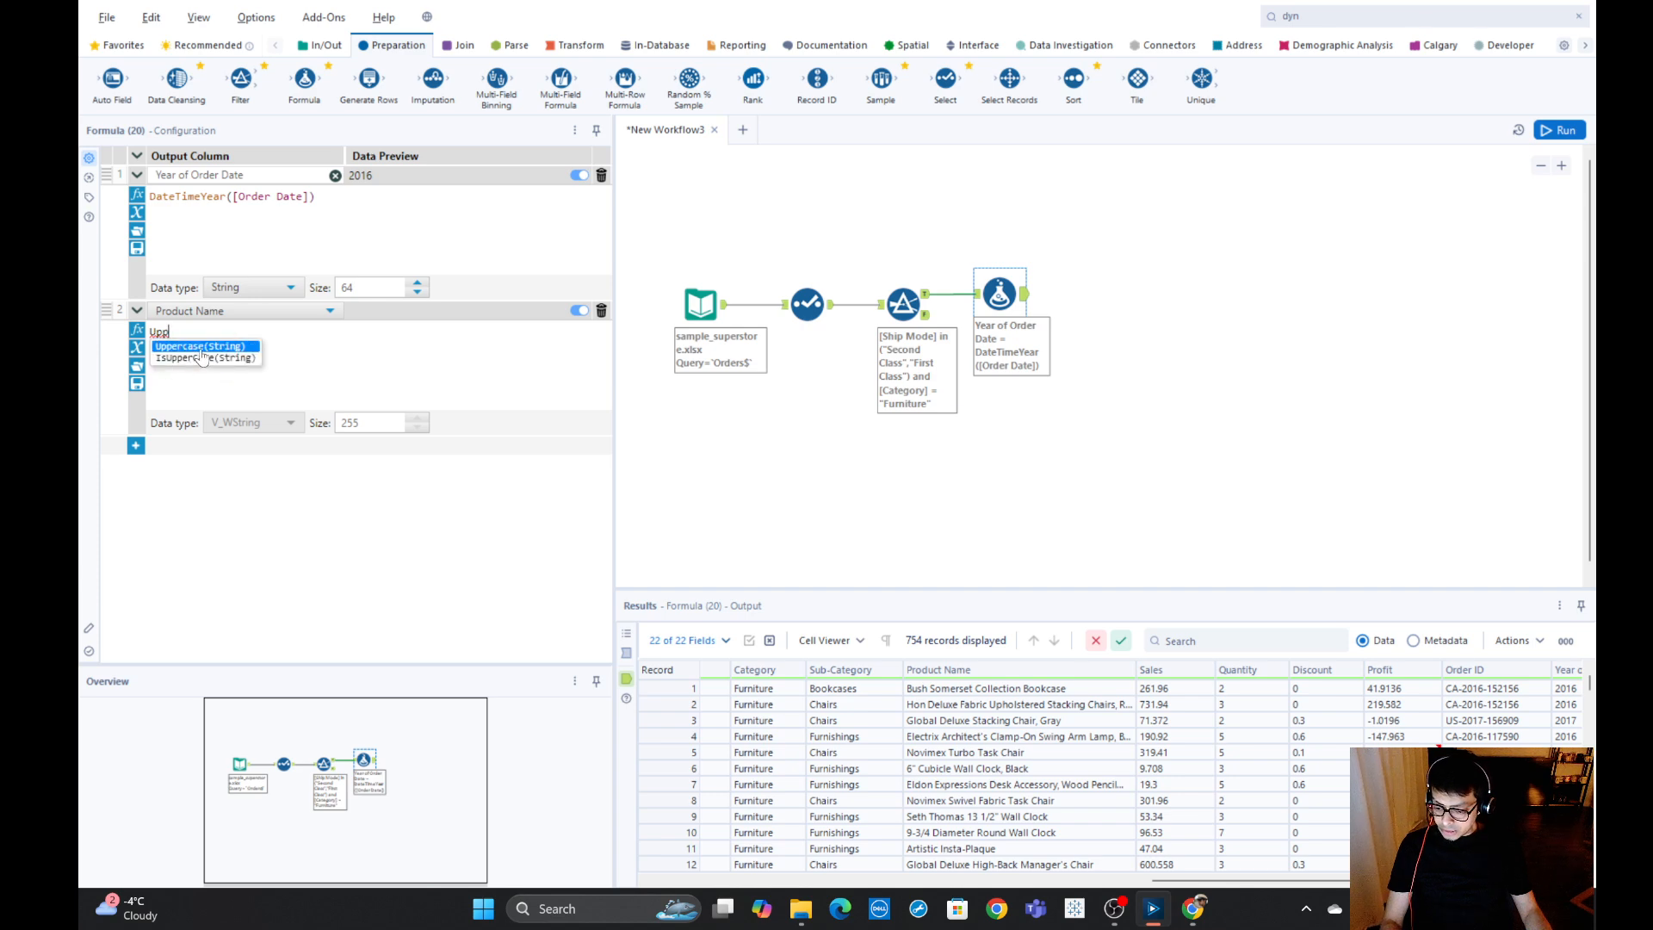
{"action": "left_click", "coordinate": [200, 350]}
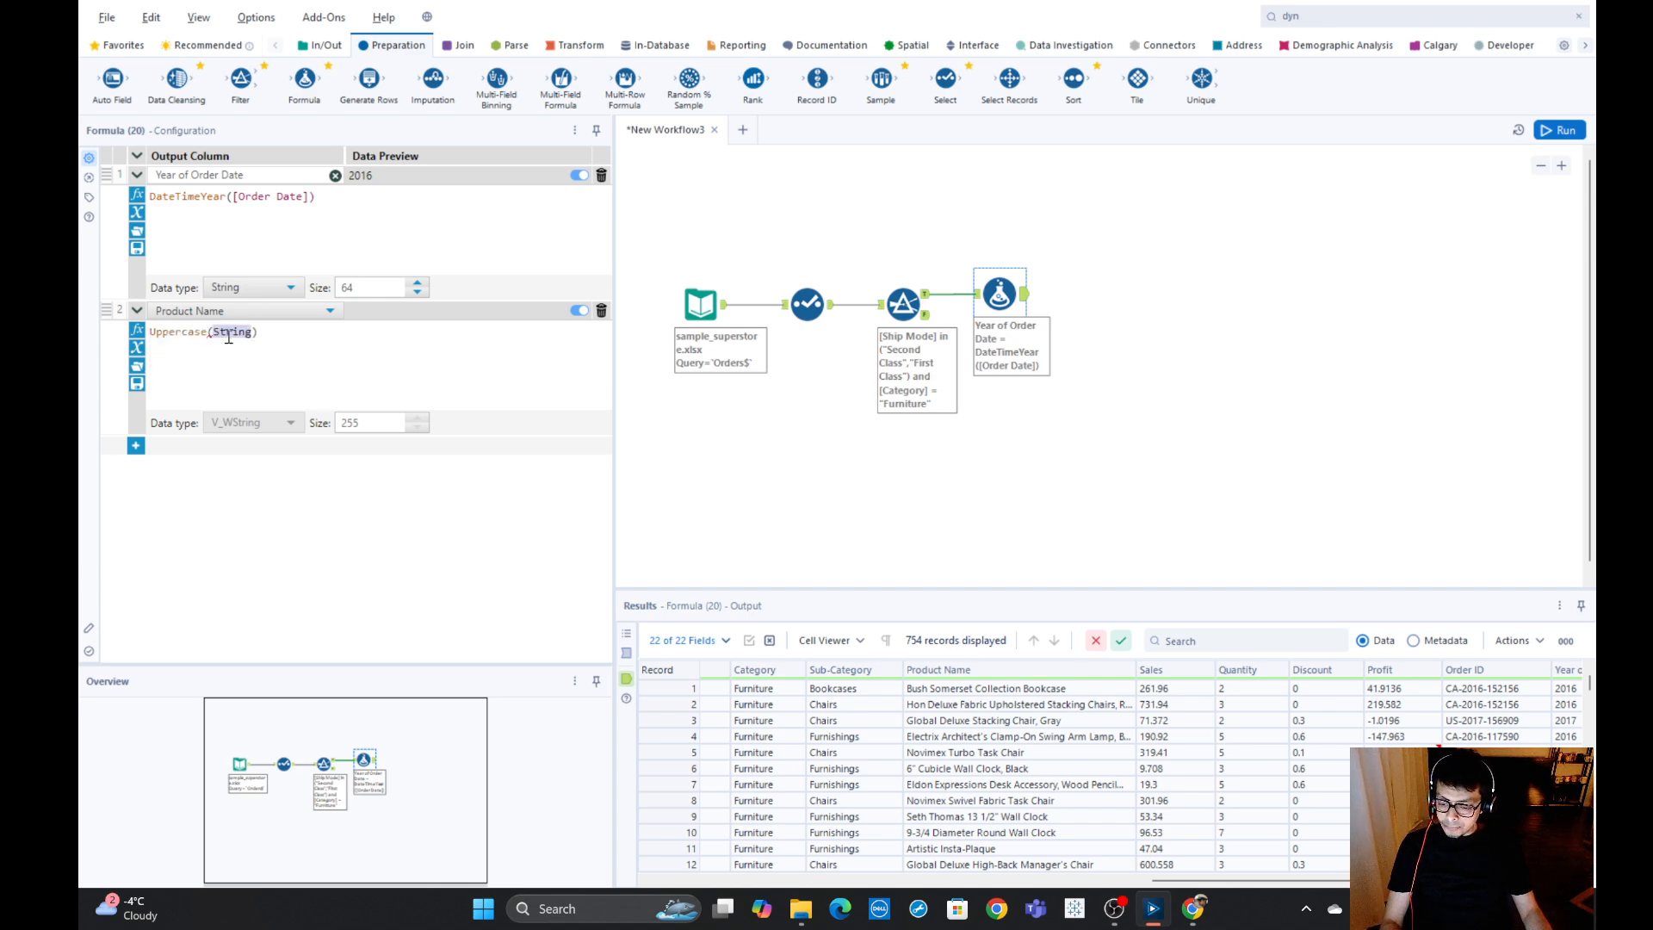
{"action": "type", "text": "Pr"}
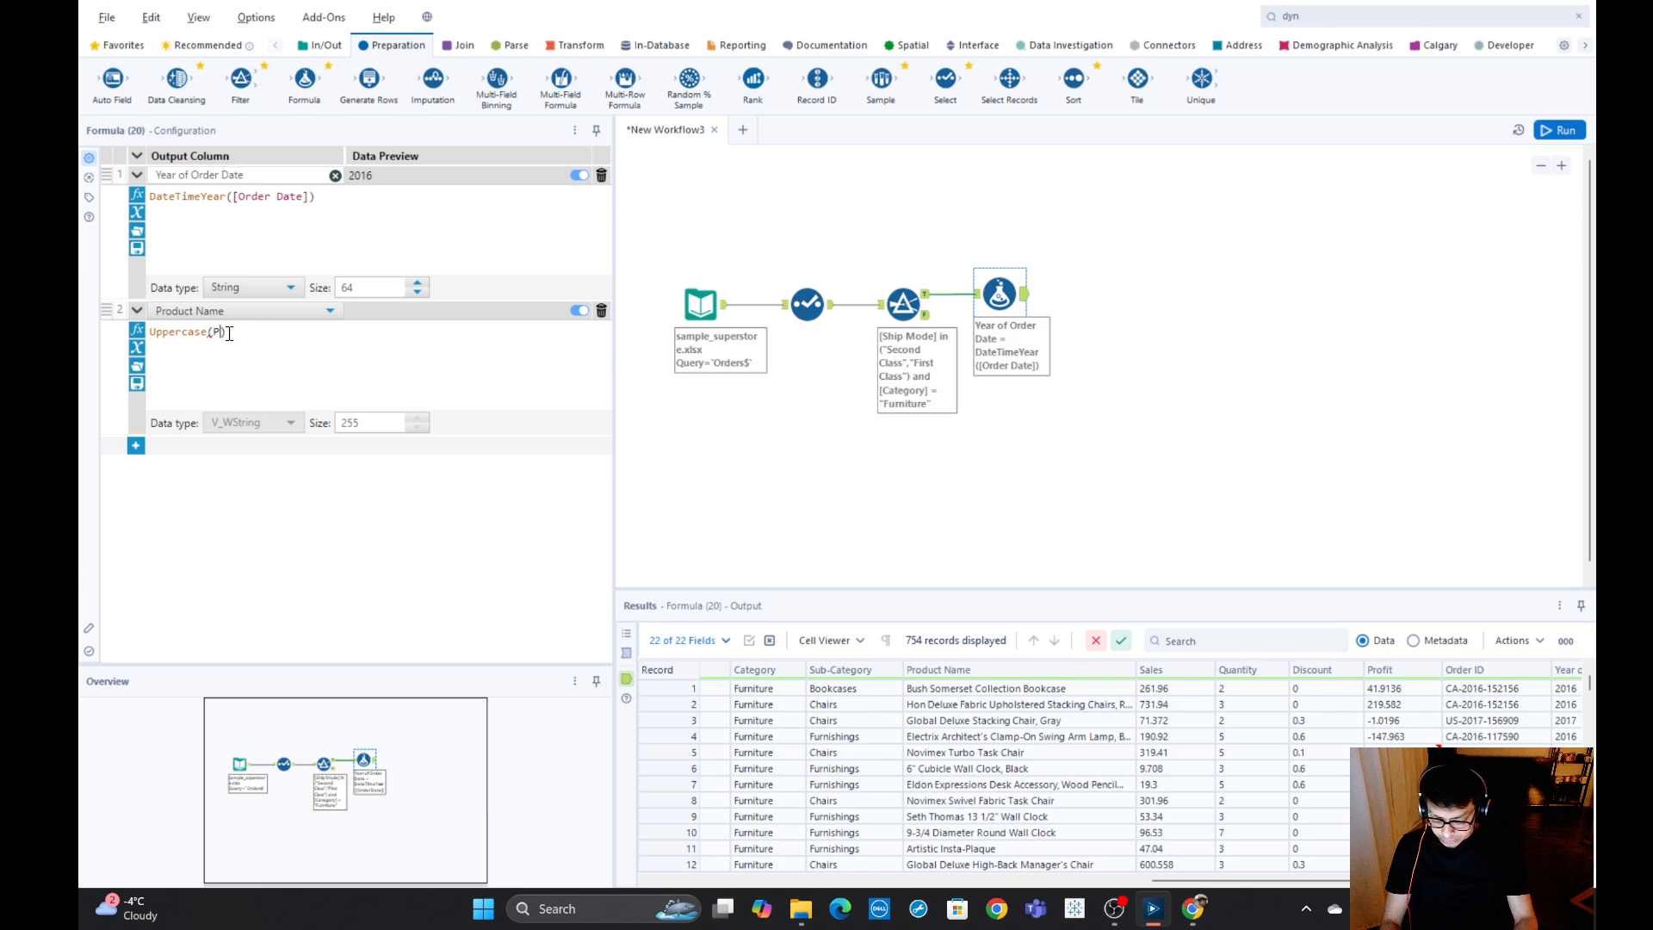
{"action": "type", "text": "o"}
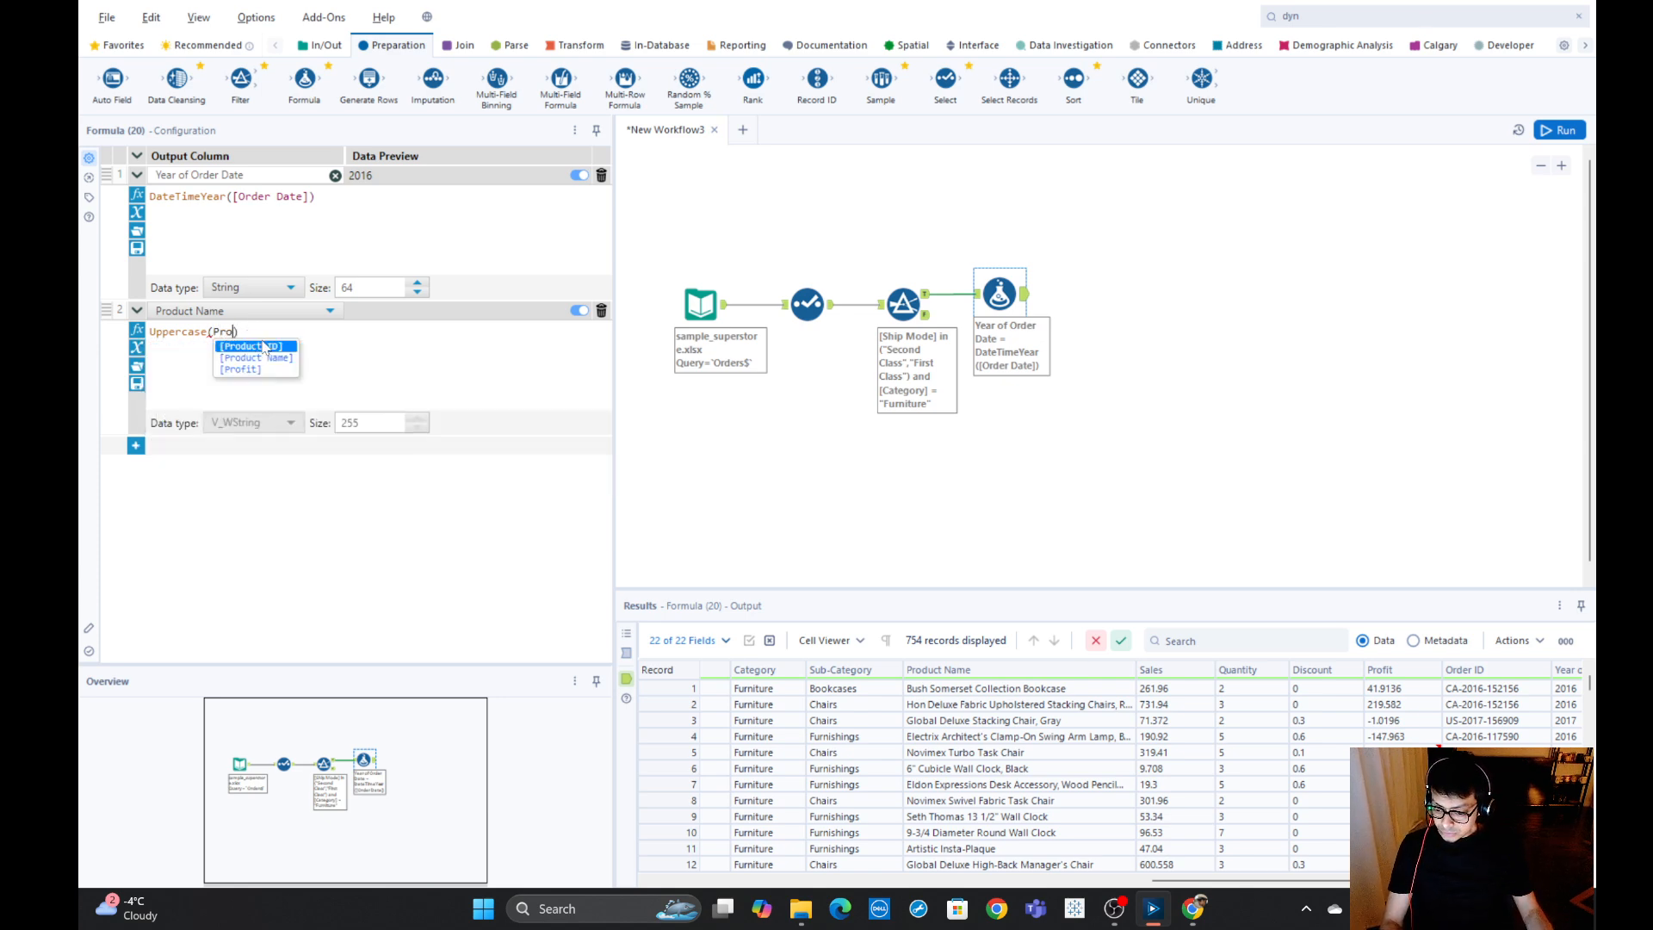
{"action": "left_click", "coordinate": [255, 358]}
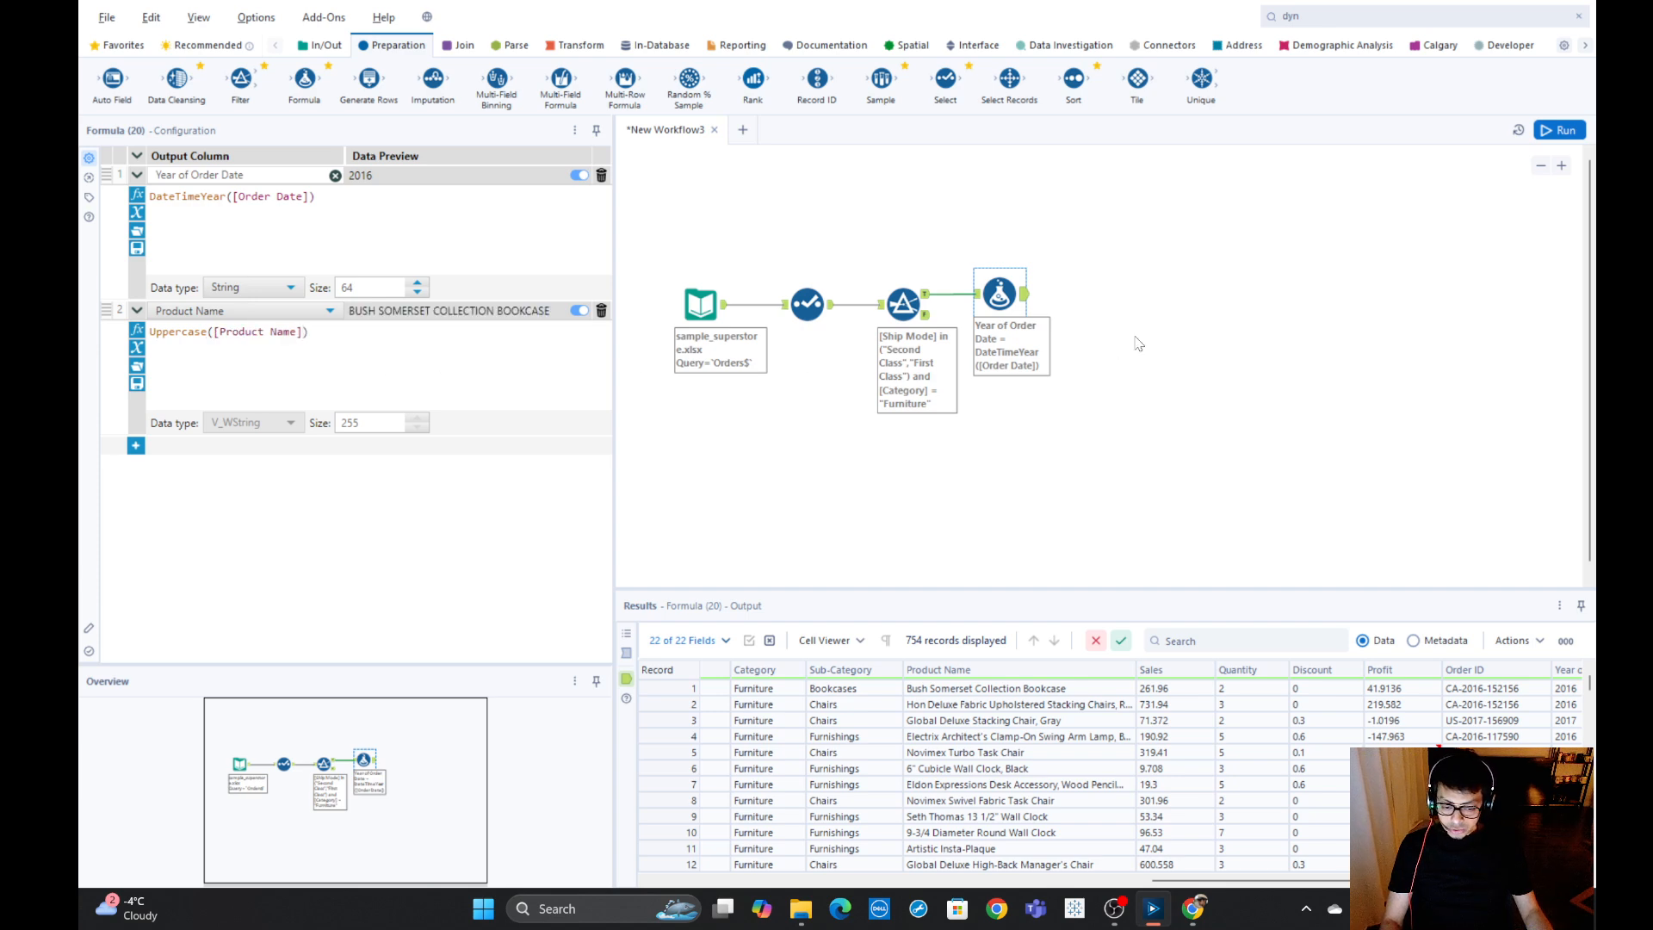
Run the workflow and compare the Product Name values in the Filter's True output with those in the Formula tool's output.
{"action": "left_click", "coordinate": [1560, 130]}
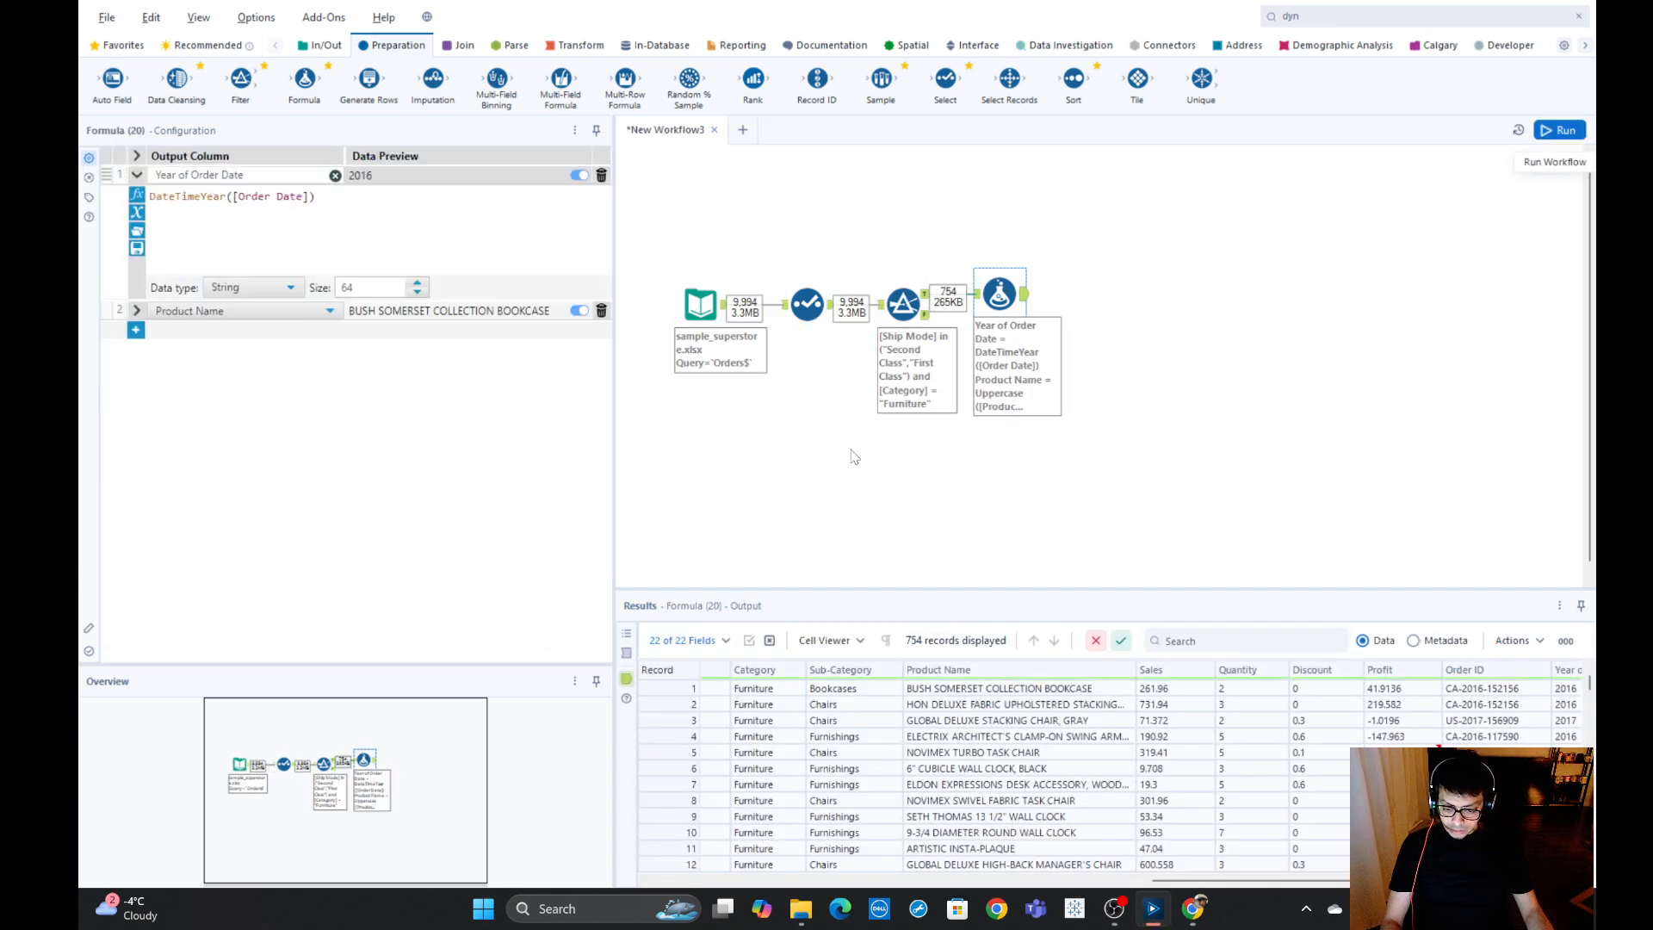
{"action": "left_click", "coordinate": [1030, 312]}
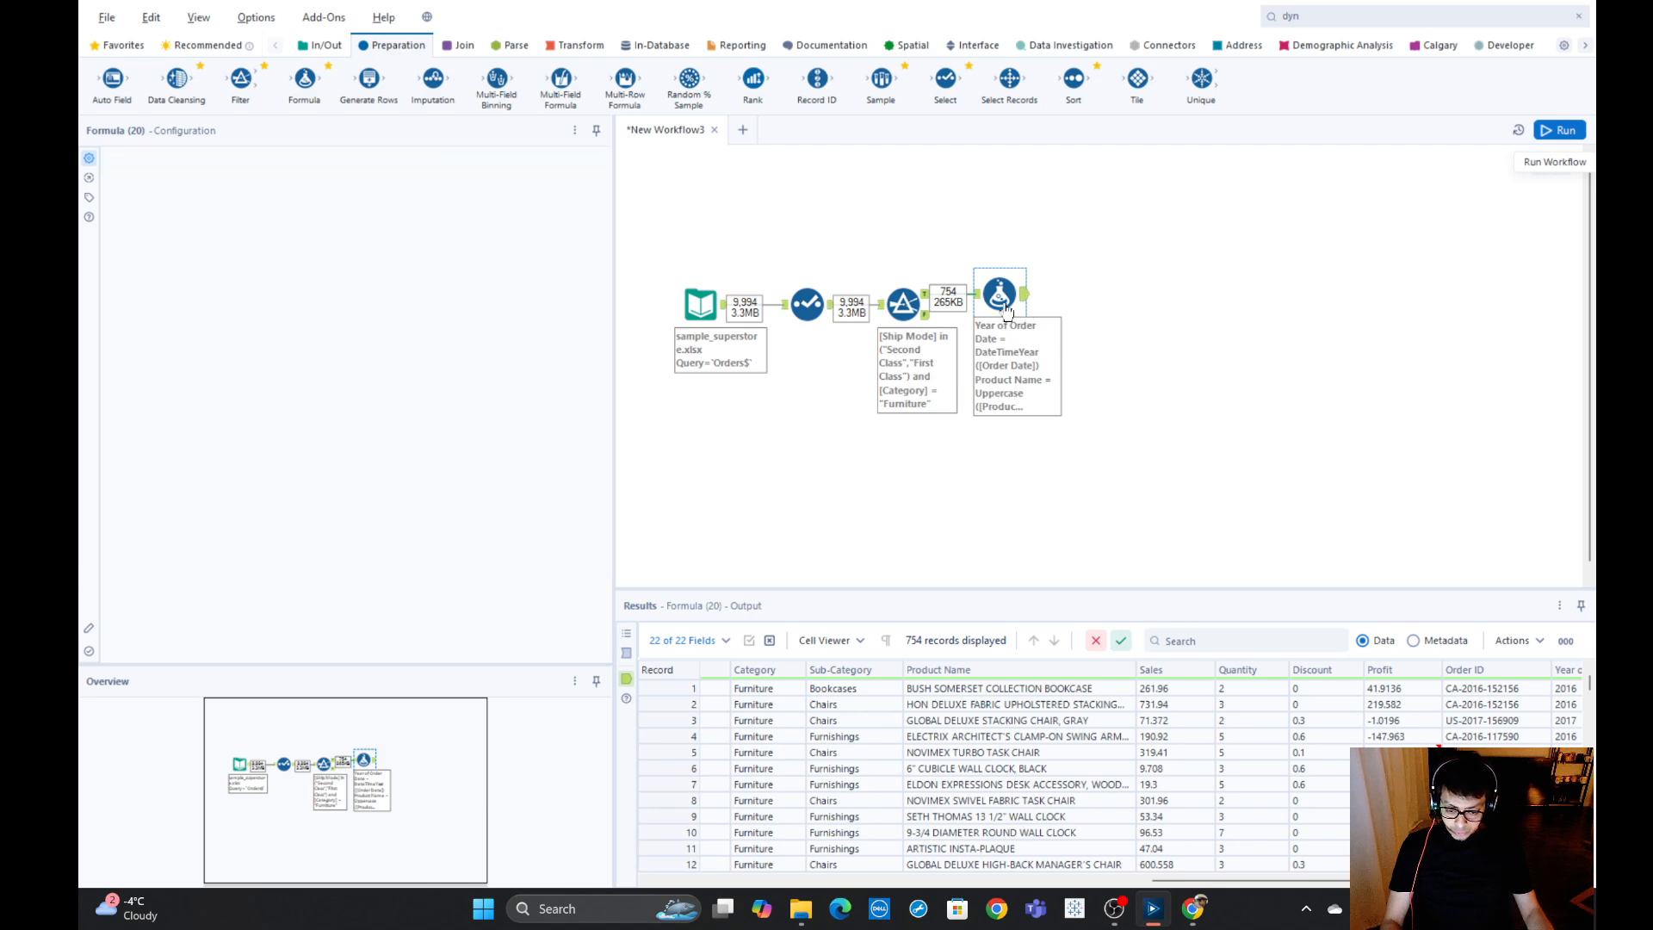
{"action": "left_click", "coordinate": [927, 296]}
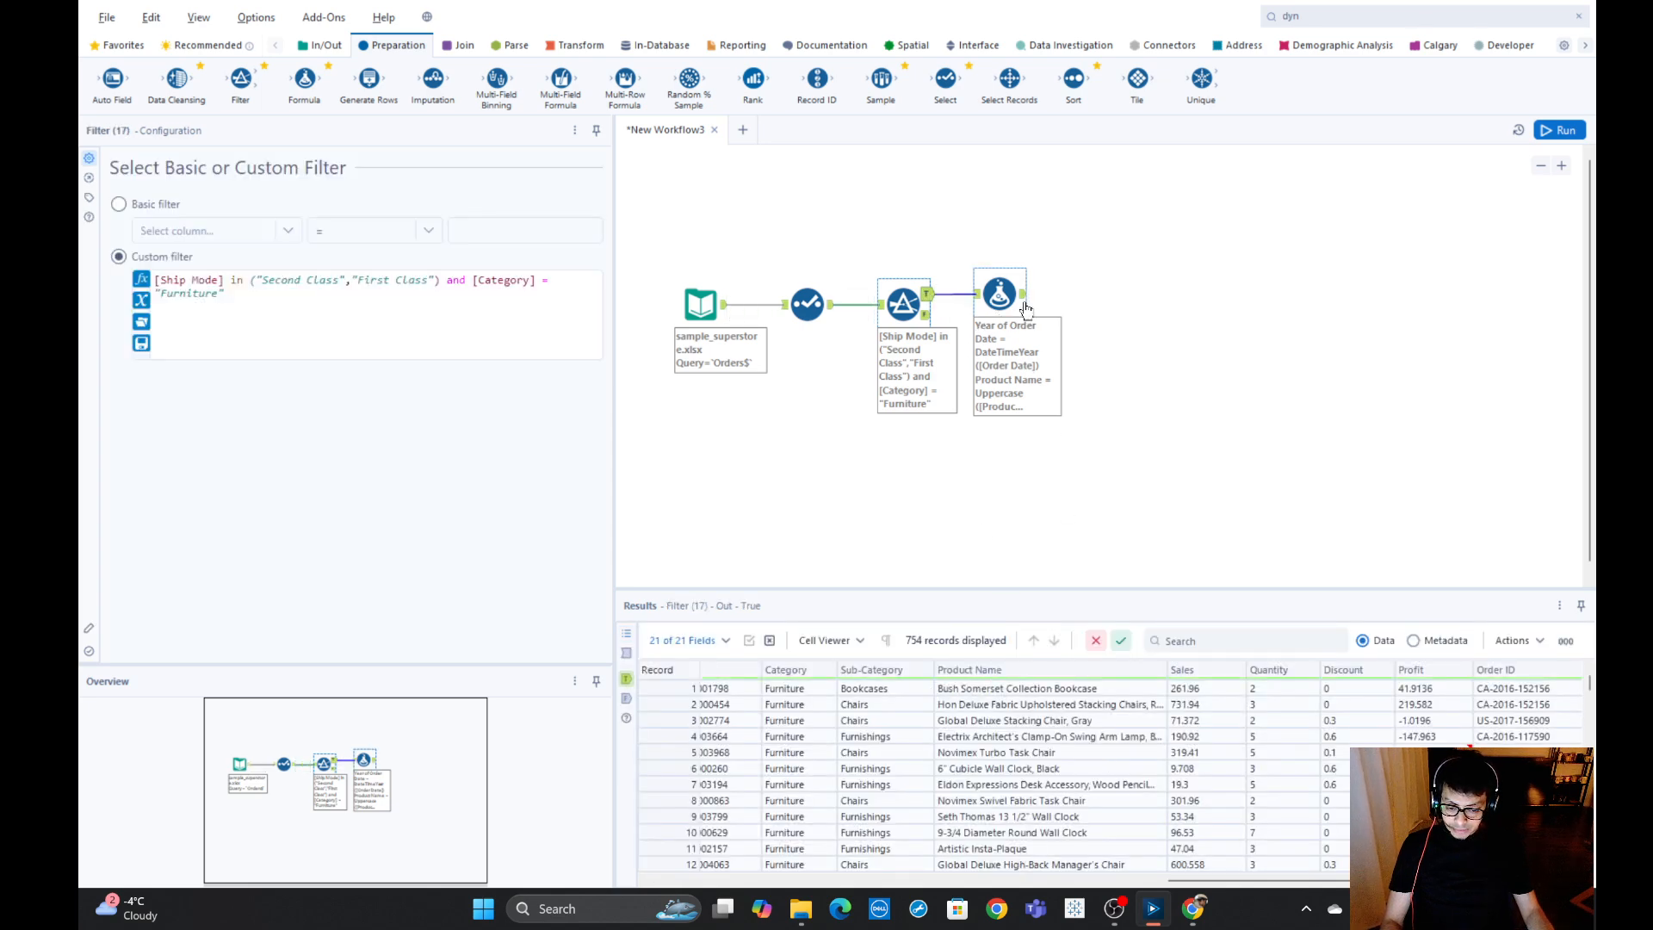
{"action": "left_click", "coordinate": [1001, 296]}
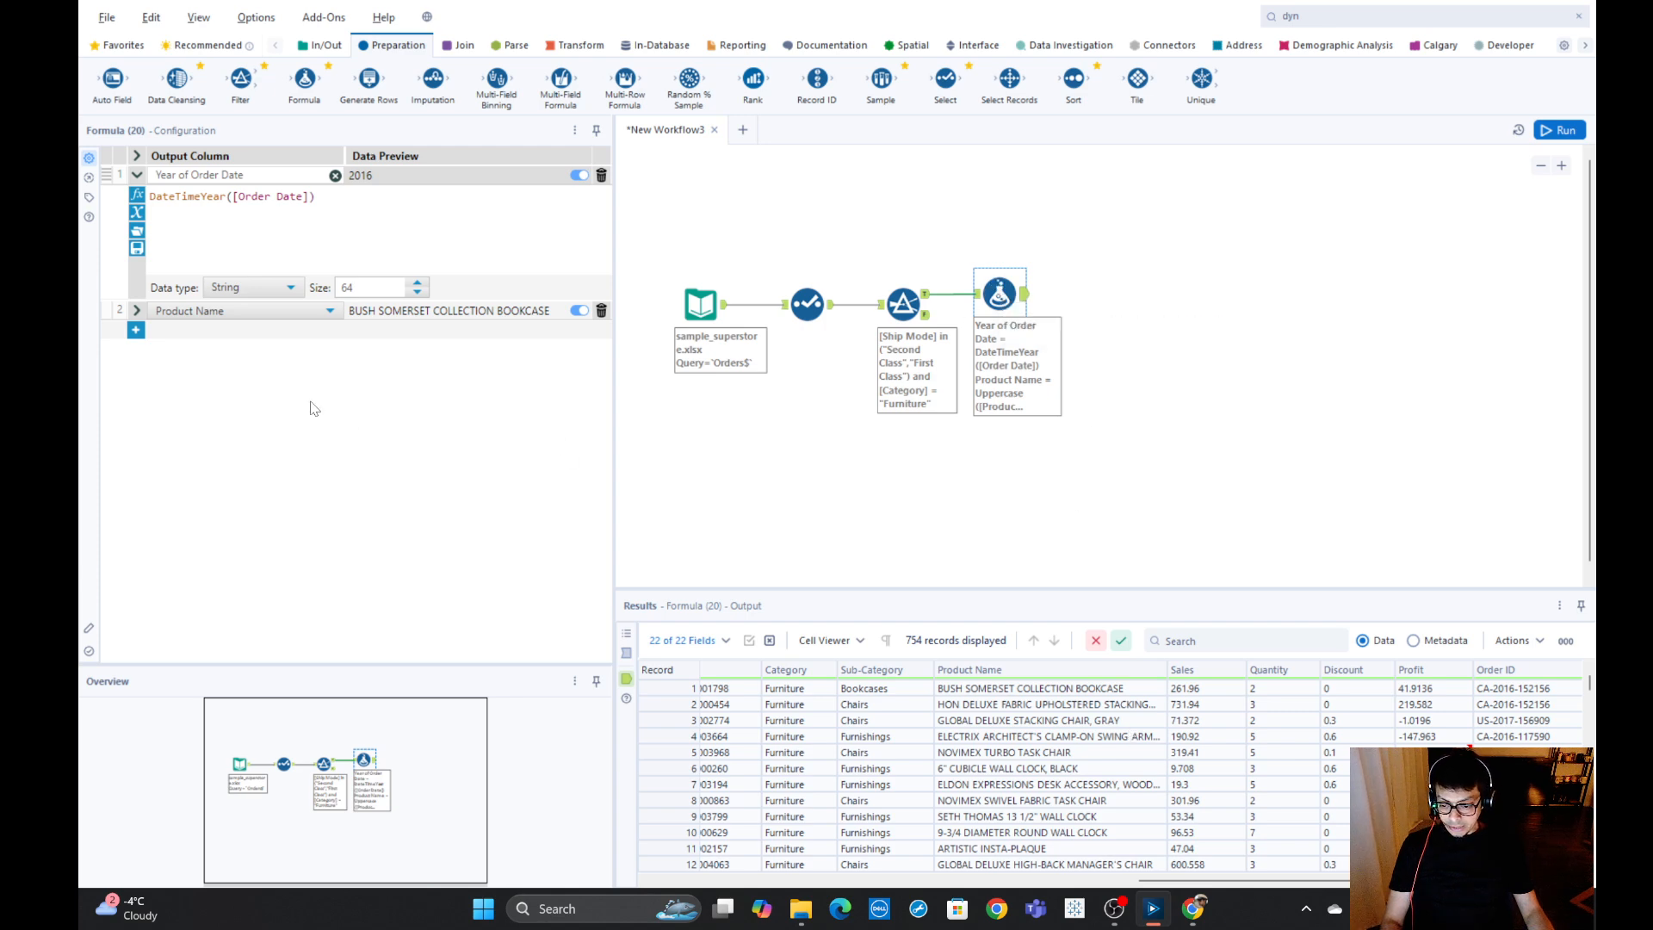
Add a third expression to the Formula tool with a new output column named "Avg Selling Price".
{"action": "left_click", "coordinate": [136, 311]}
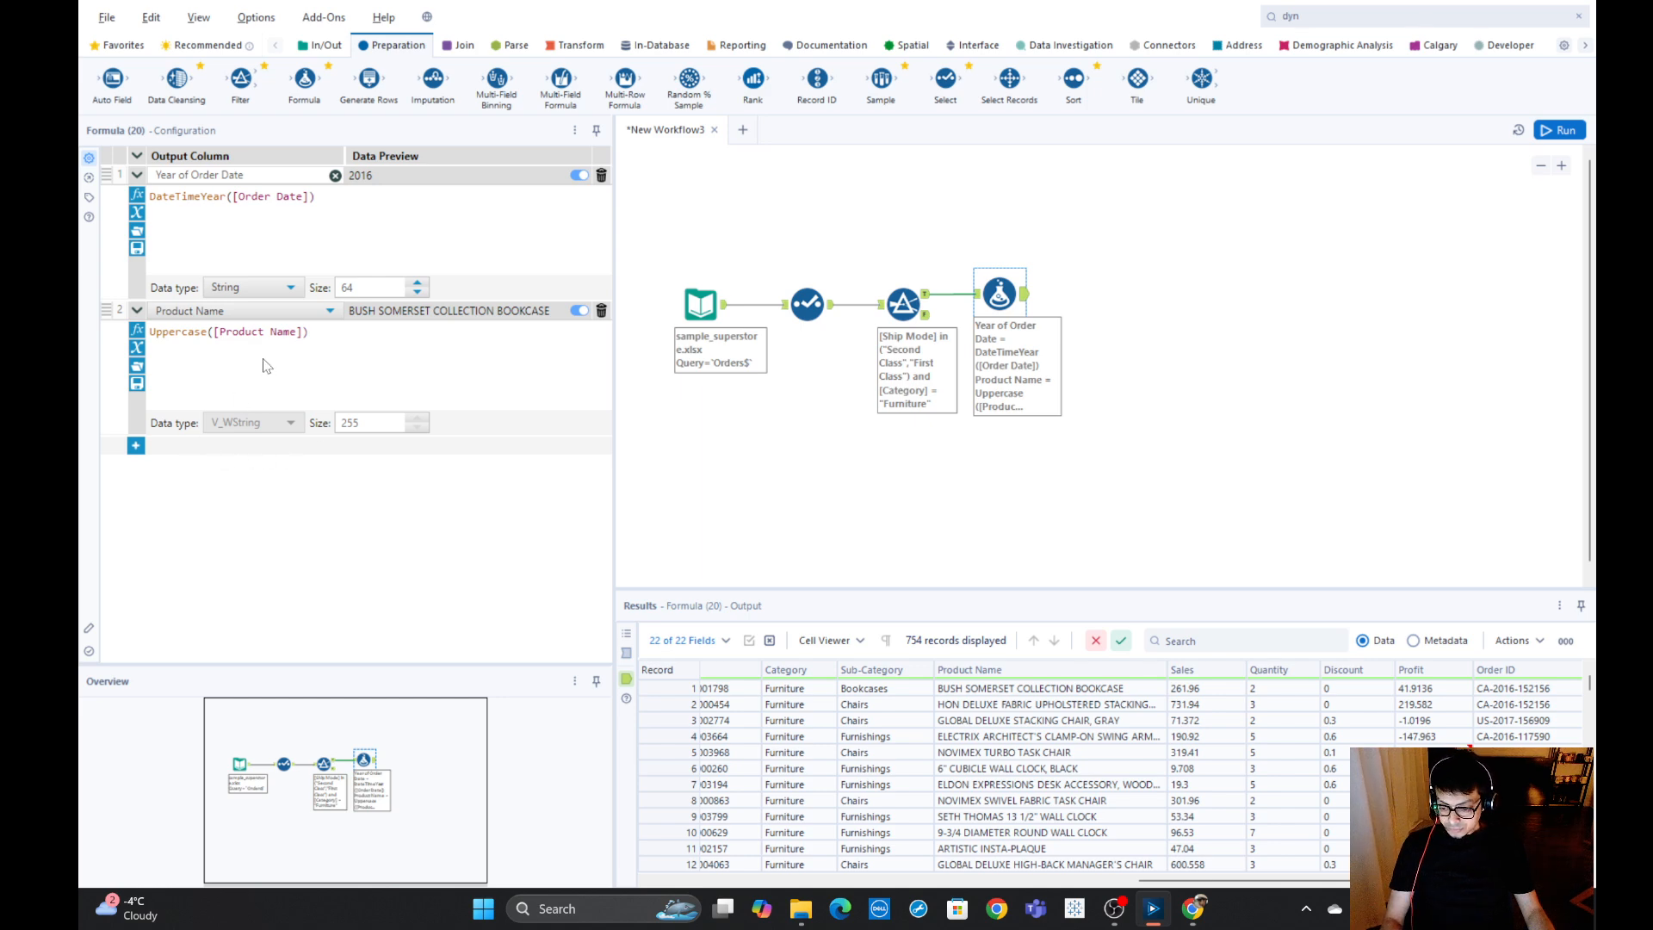
{"action": "left_click_drag", "start_coordinate": [332, 197], "coordinate": [129, 198]}
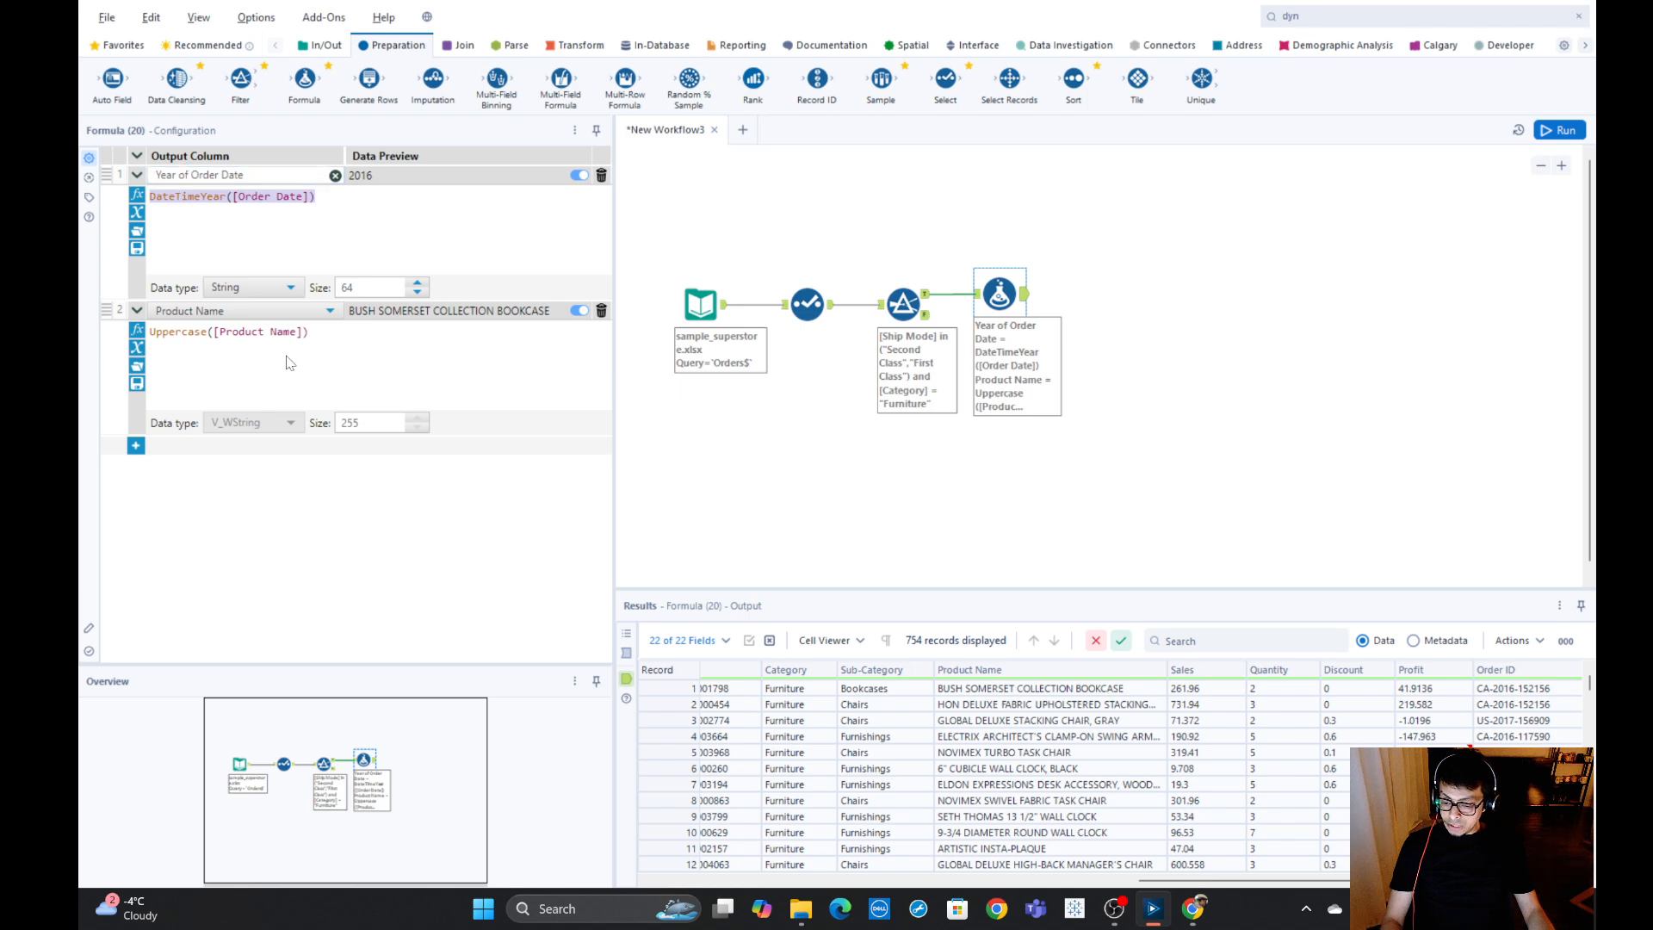
{"action": "left_click_drag", "start_coordinate": [338, 336], "coordinate": [140, 342]}
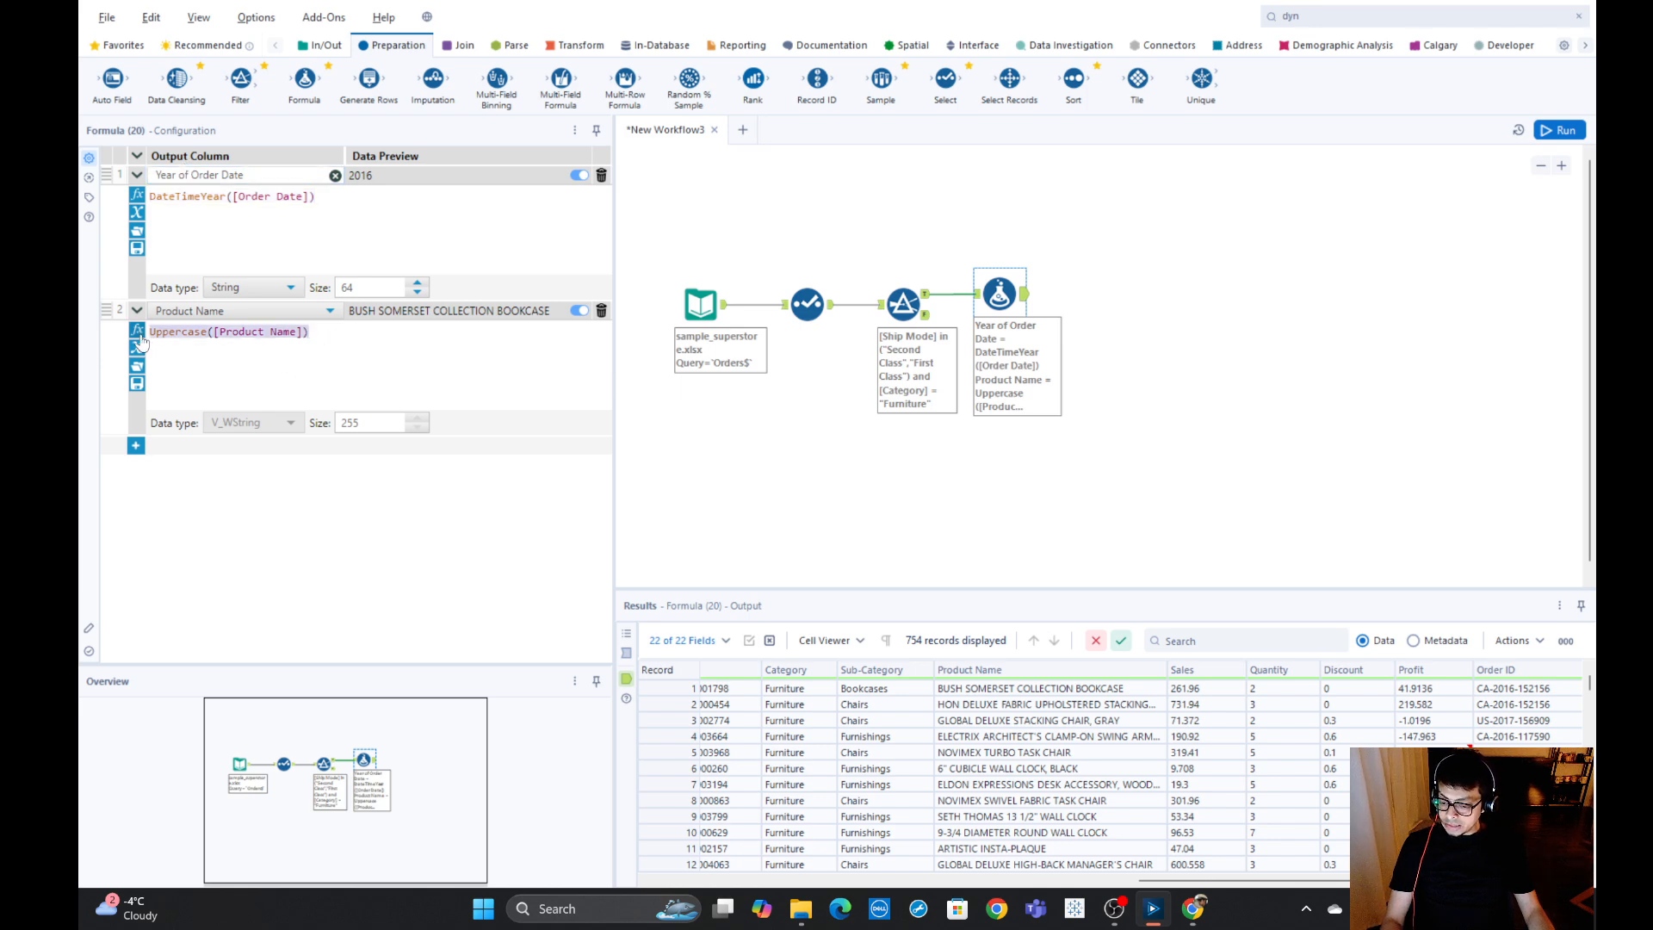
{"action": "left_click", "coordinate": [135, 445]}
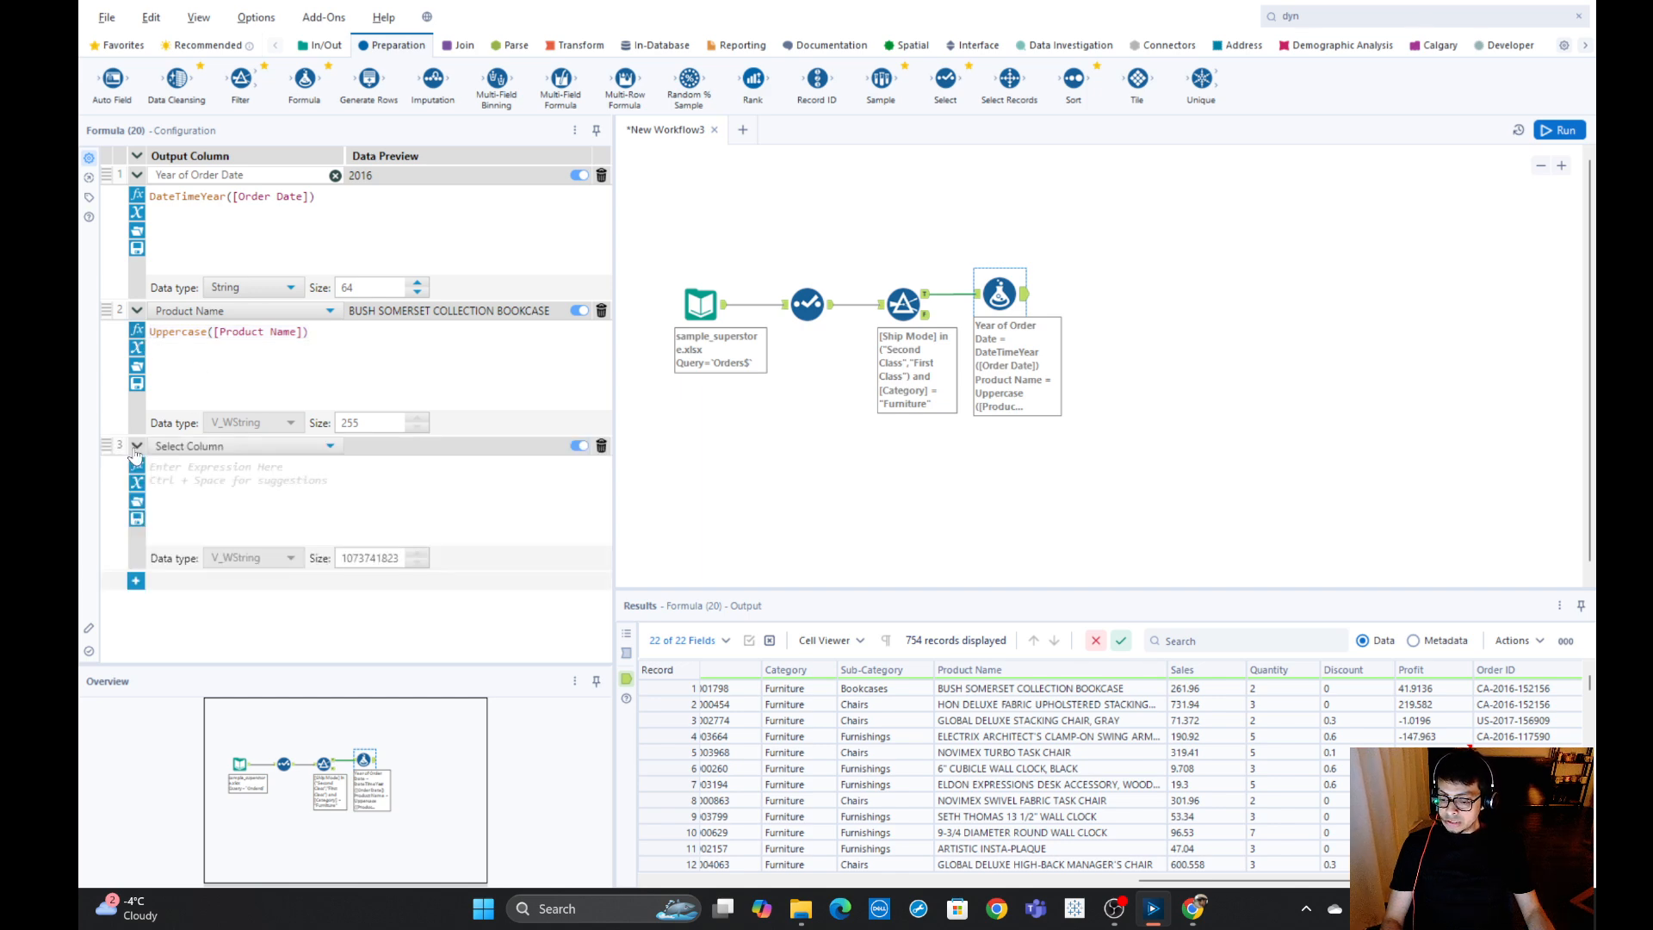
{"action": "left_click", "coordinate": [201, 447]}
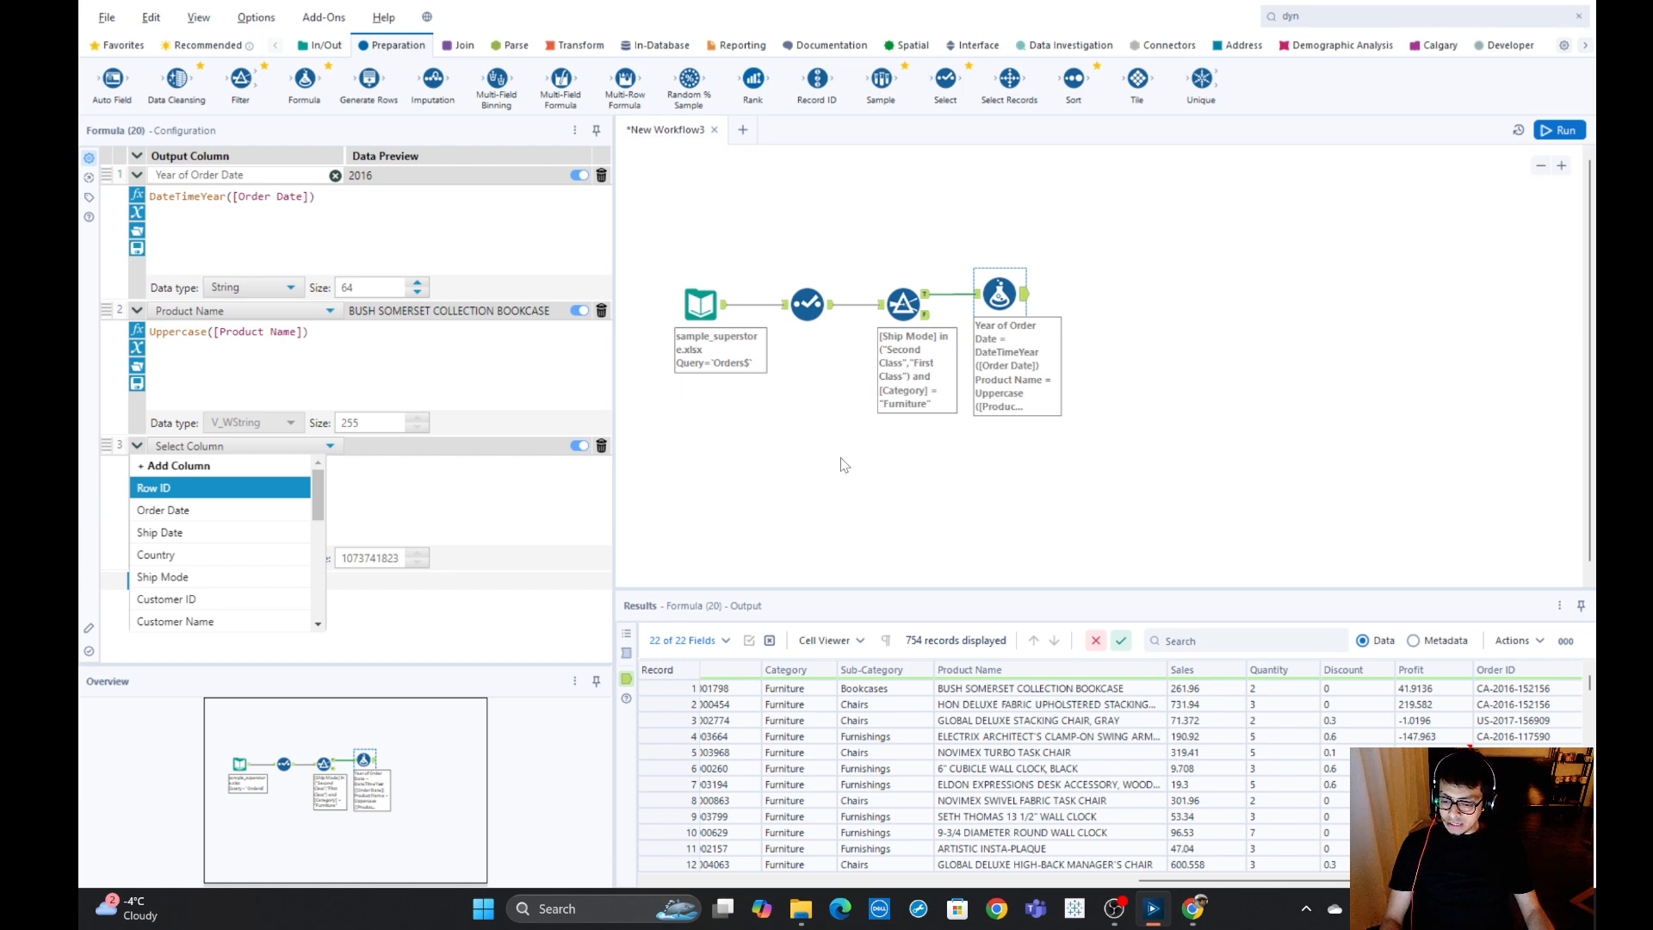
{"action": "left_click", "coordinate": [235, 472]}
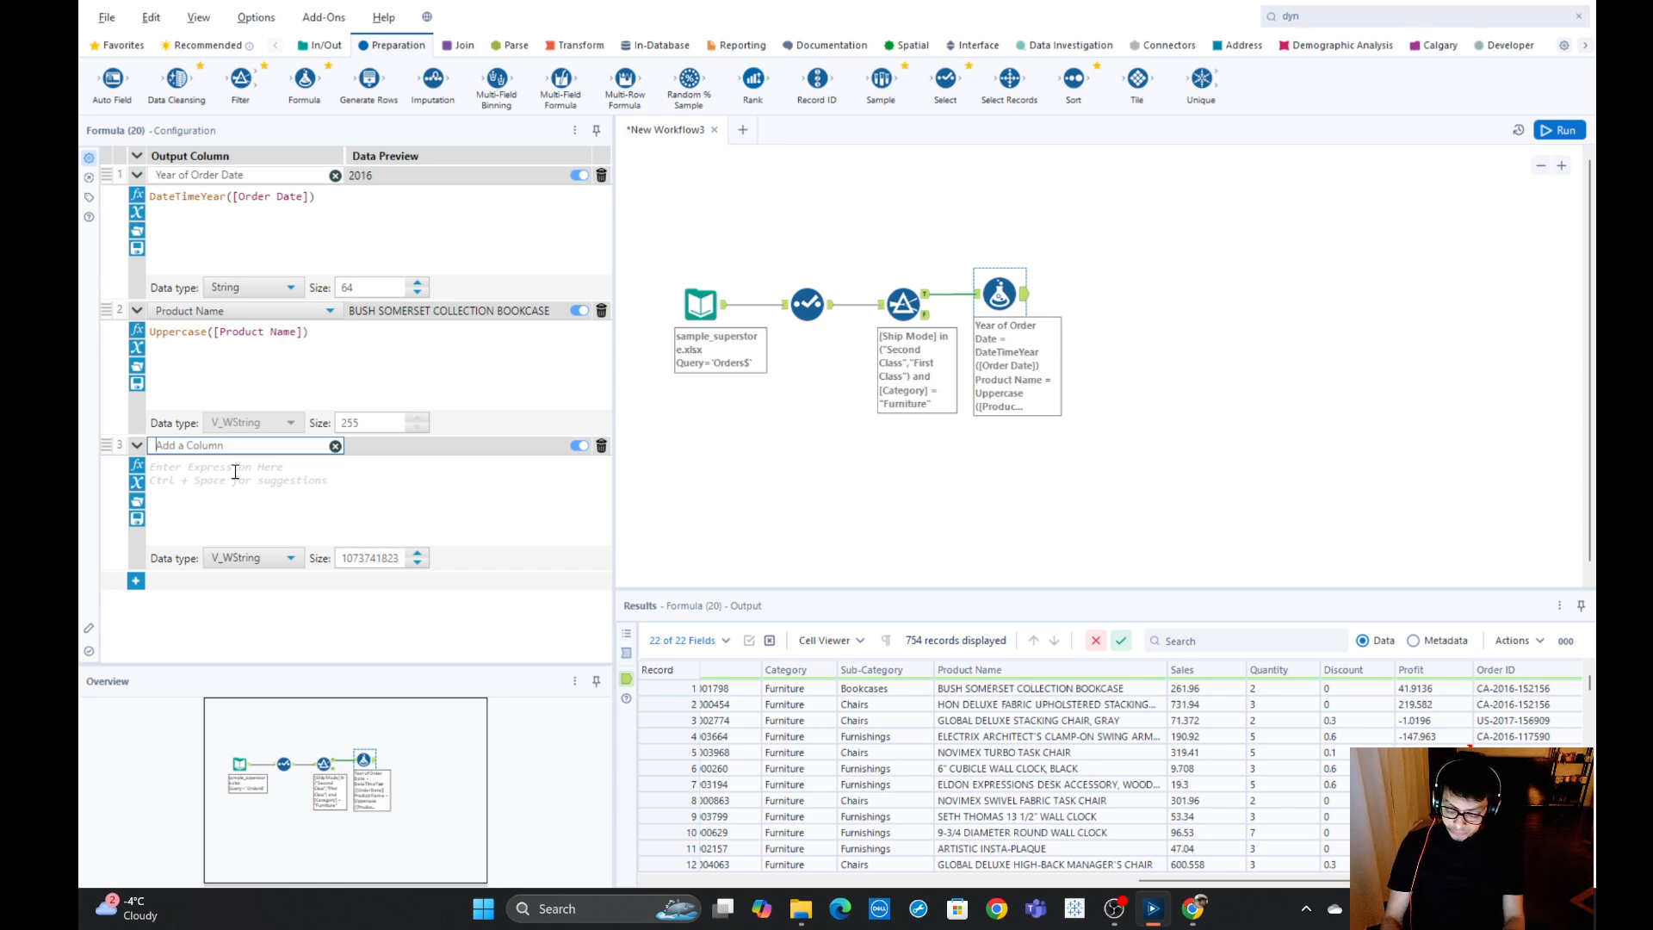
{"action": "type", "text": "Avg Selling Price"}
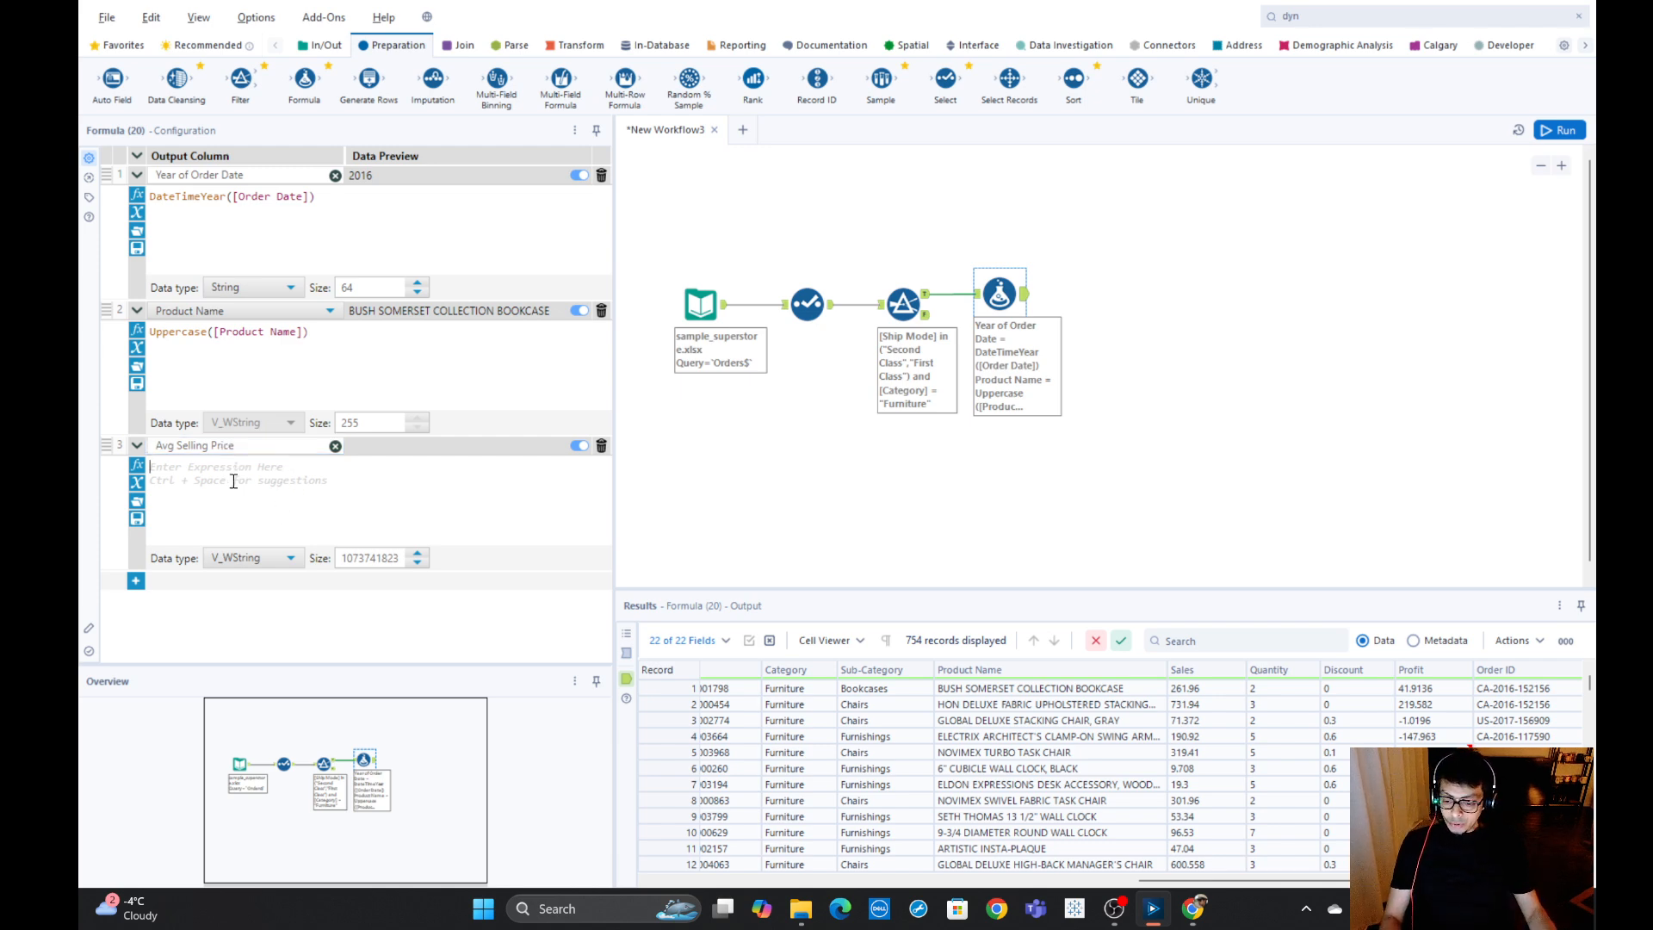
Set the data type of the Avg Selling Price column to Double.
{"action": "left_click", "coordinate": [237, 479]}
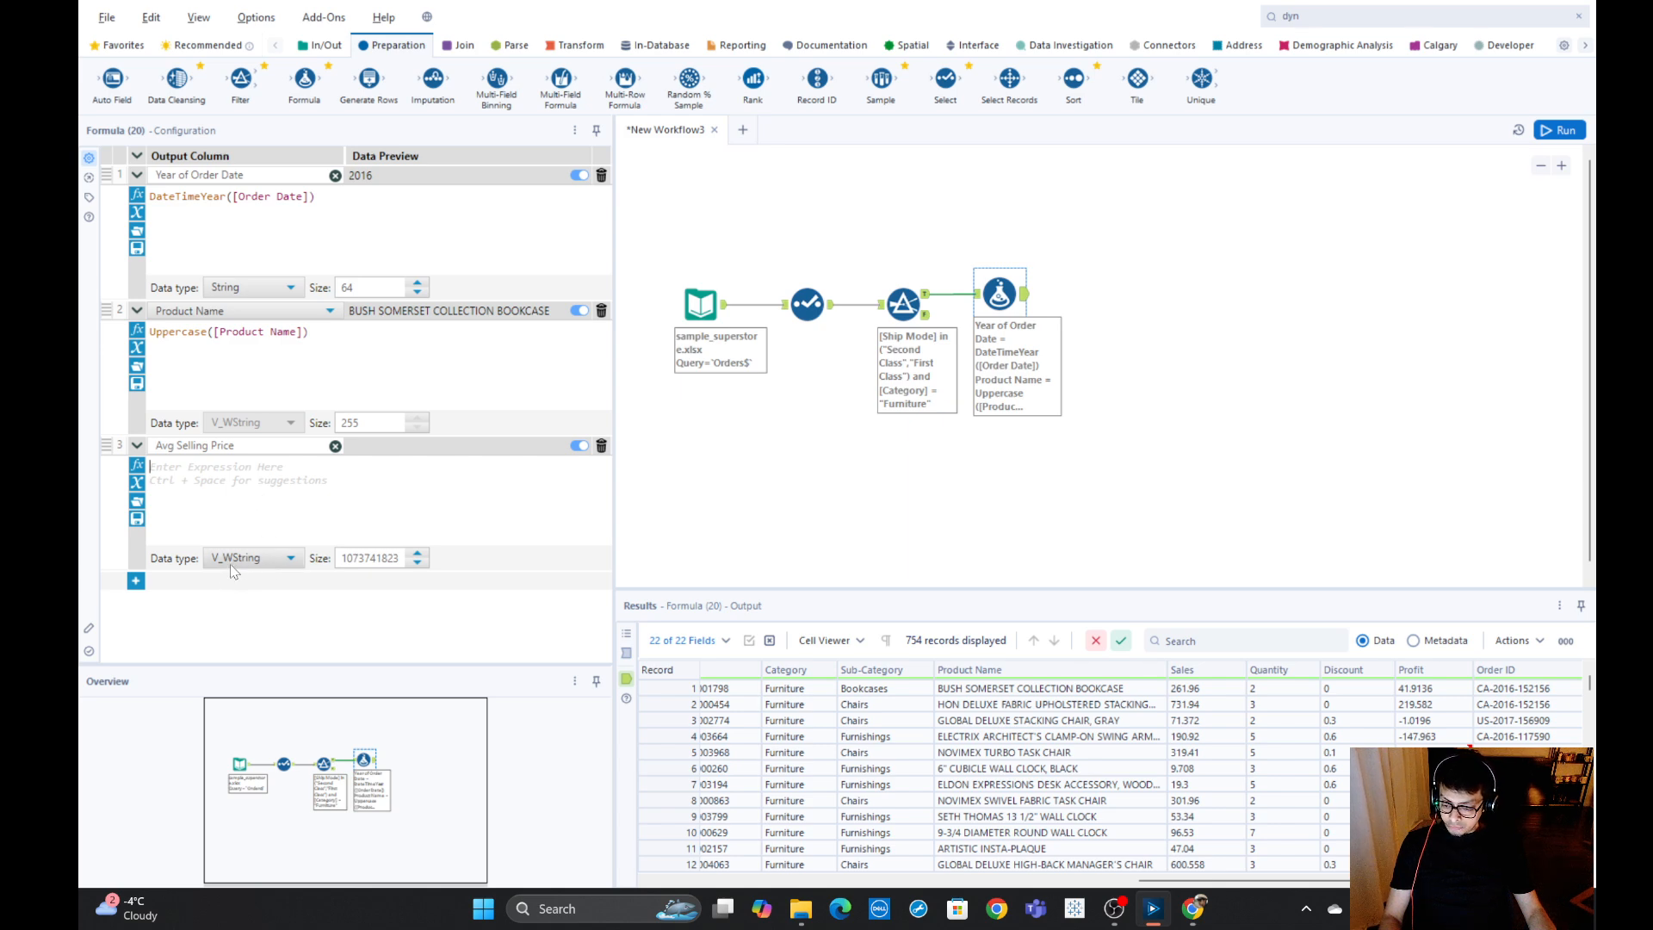
{"action": "left_click_drag", "start_coordinate": [253, 448], "coordinate": [136, 451]}
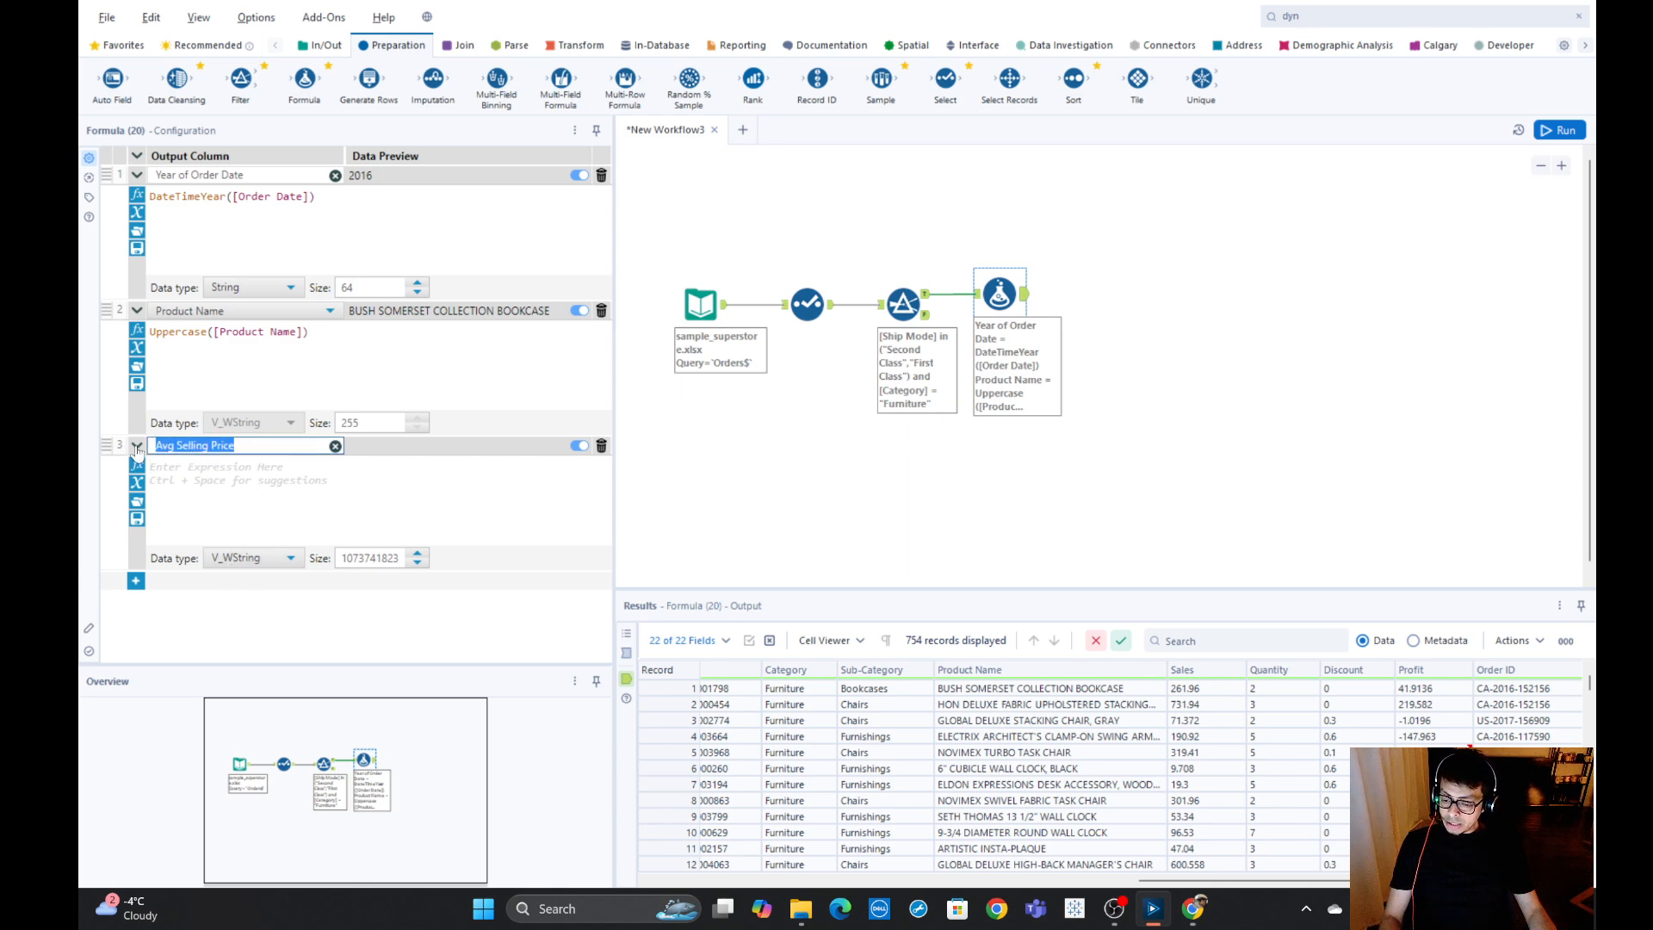
{"action": "left_click", "coordinate": [244, 558]}
{"action": "left_click", "coordinate": [236, 446]}
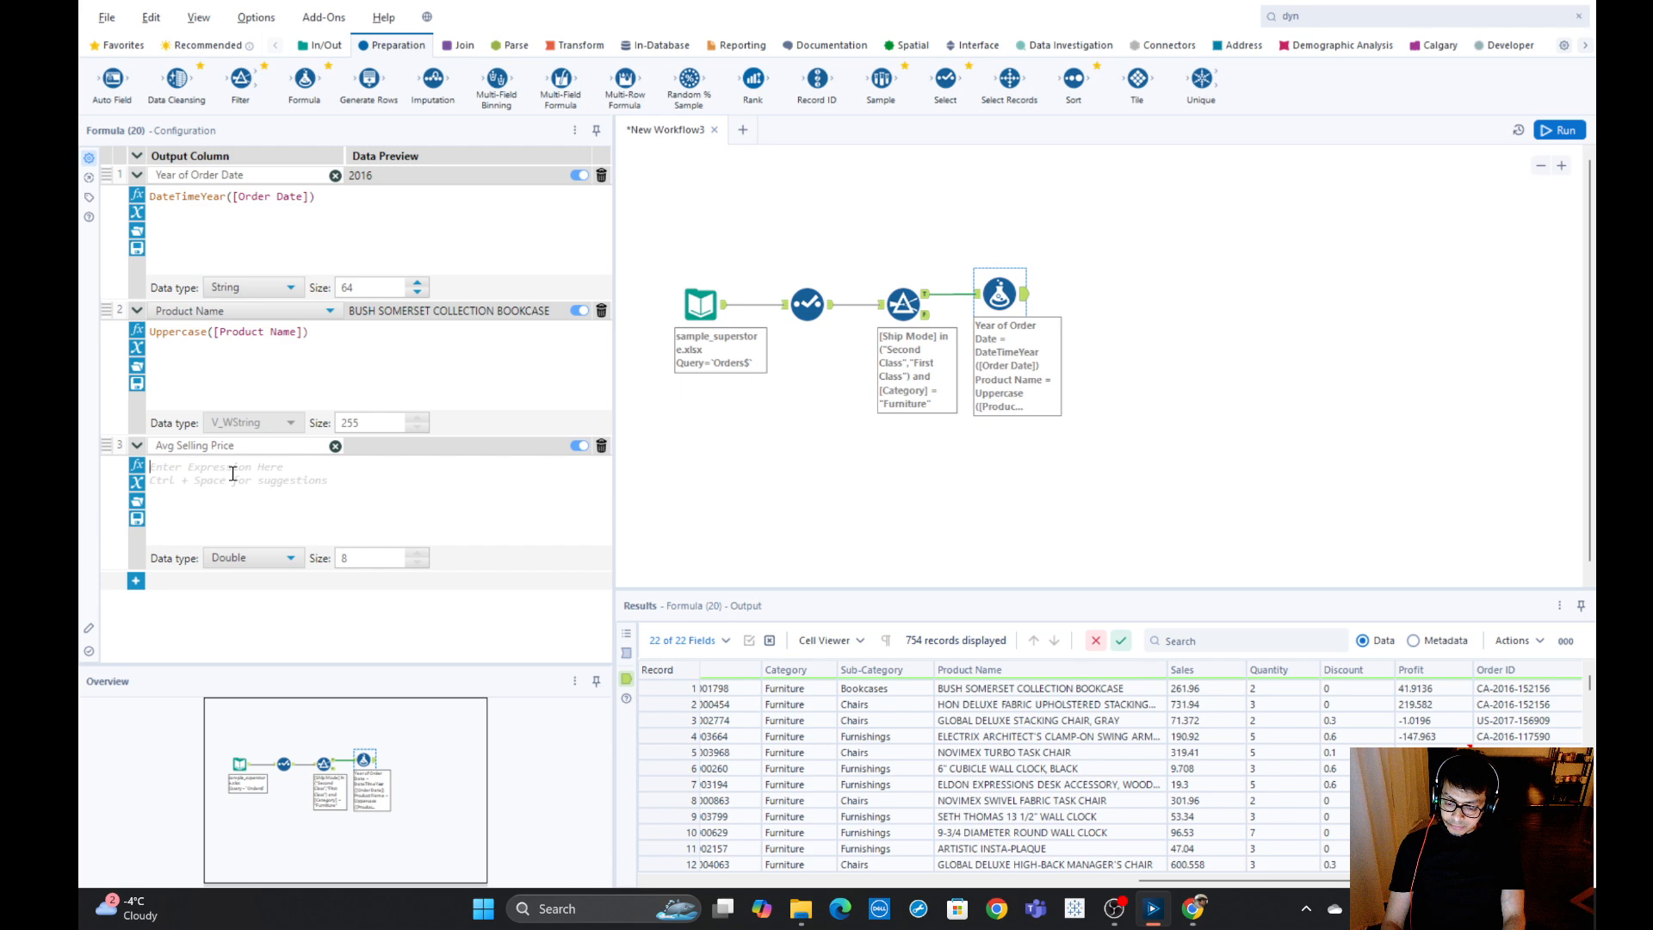
Enter the expression [Sales]/[Quantity] for the Avg Selling Price column.
{"action": "type", "text": "sales"}
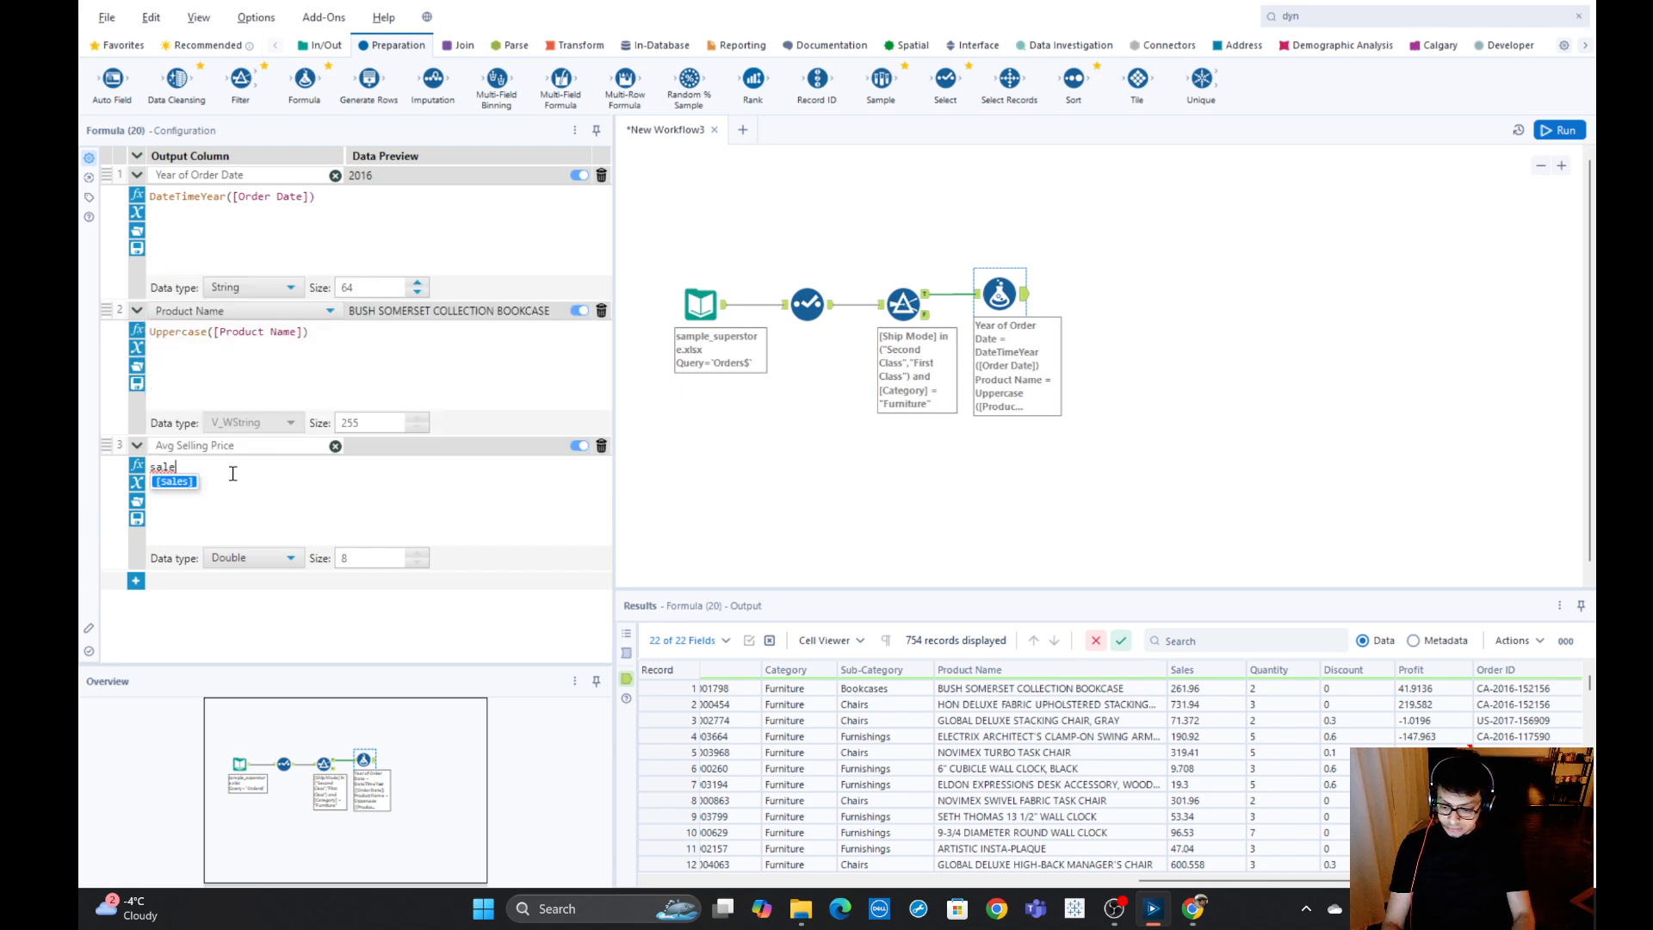
{"action": "left_click", "coordinate": [172, 483]}
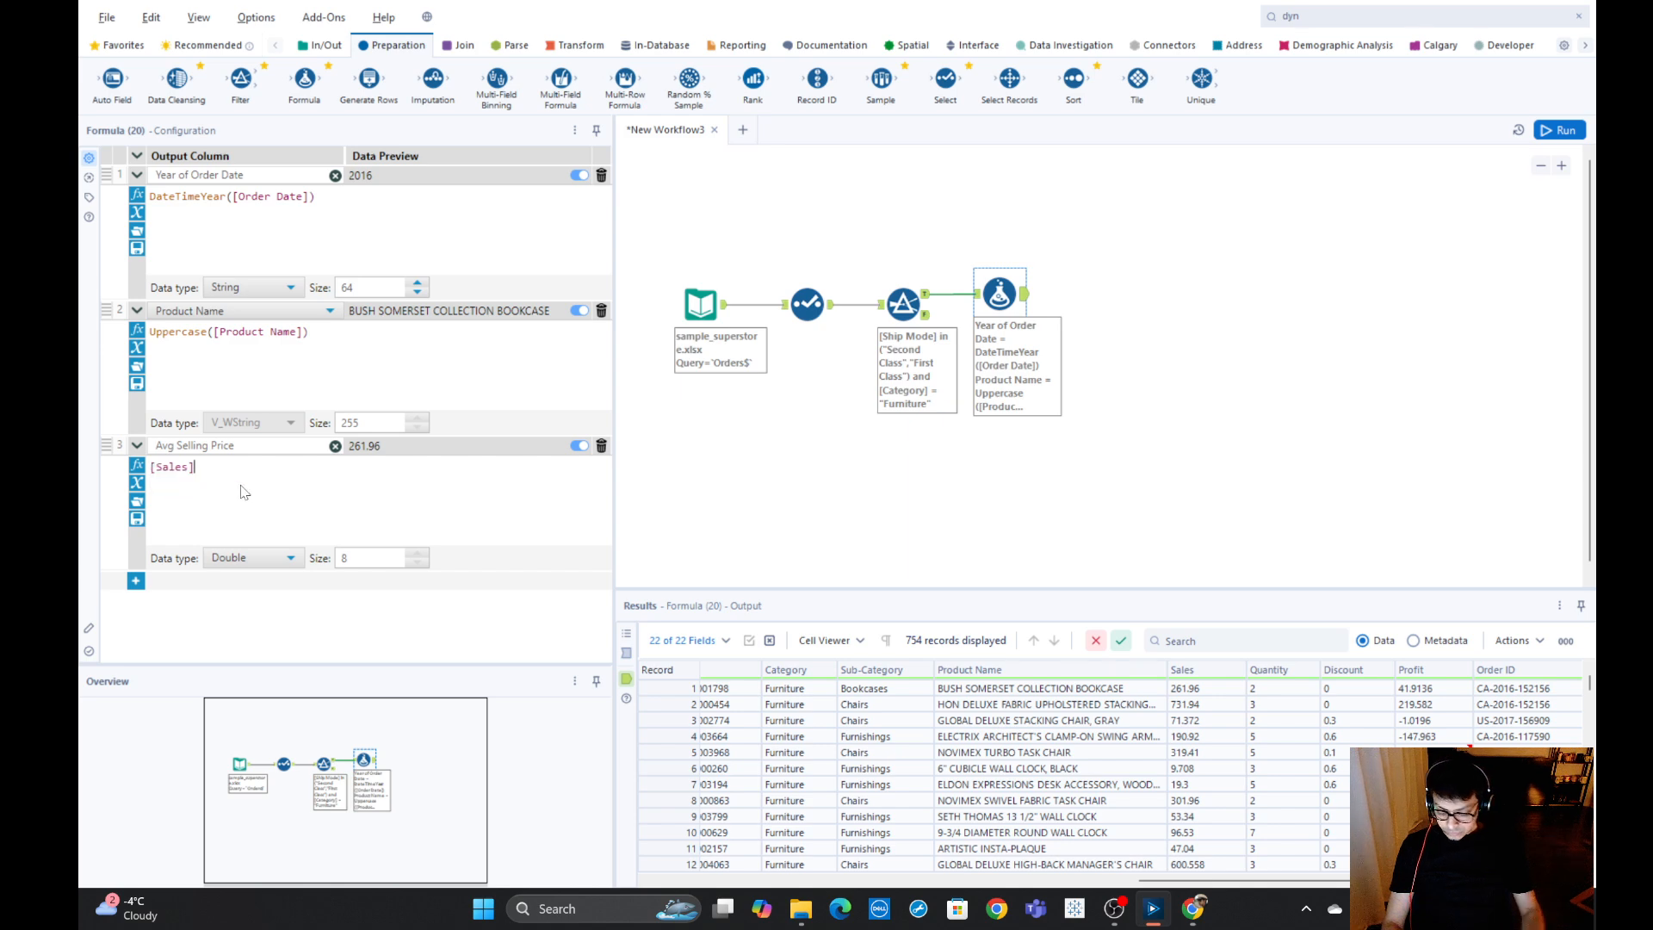
{"action": "type", "text": "/qu"}
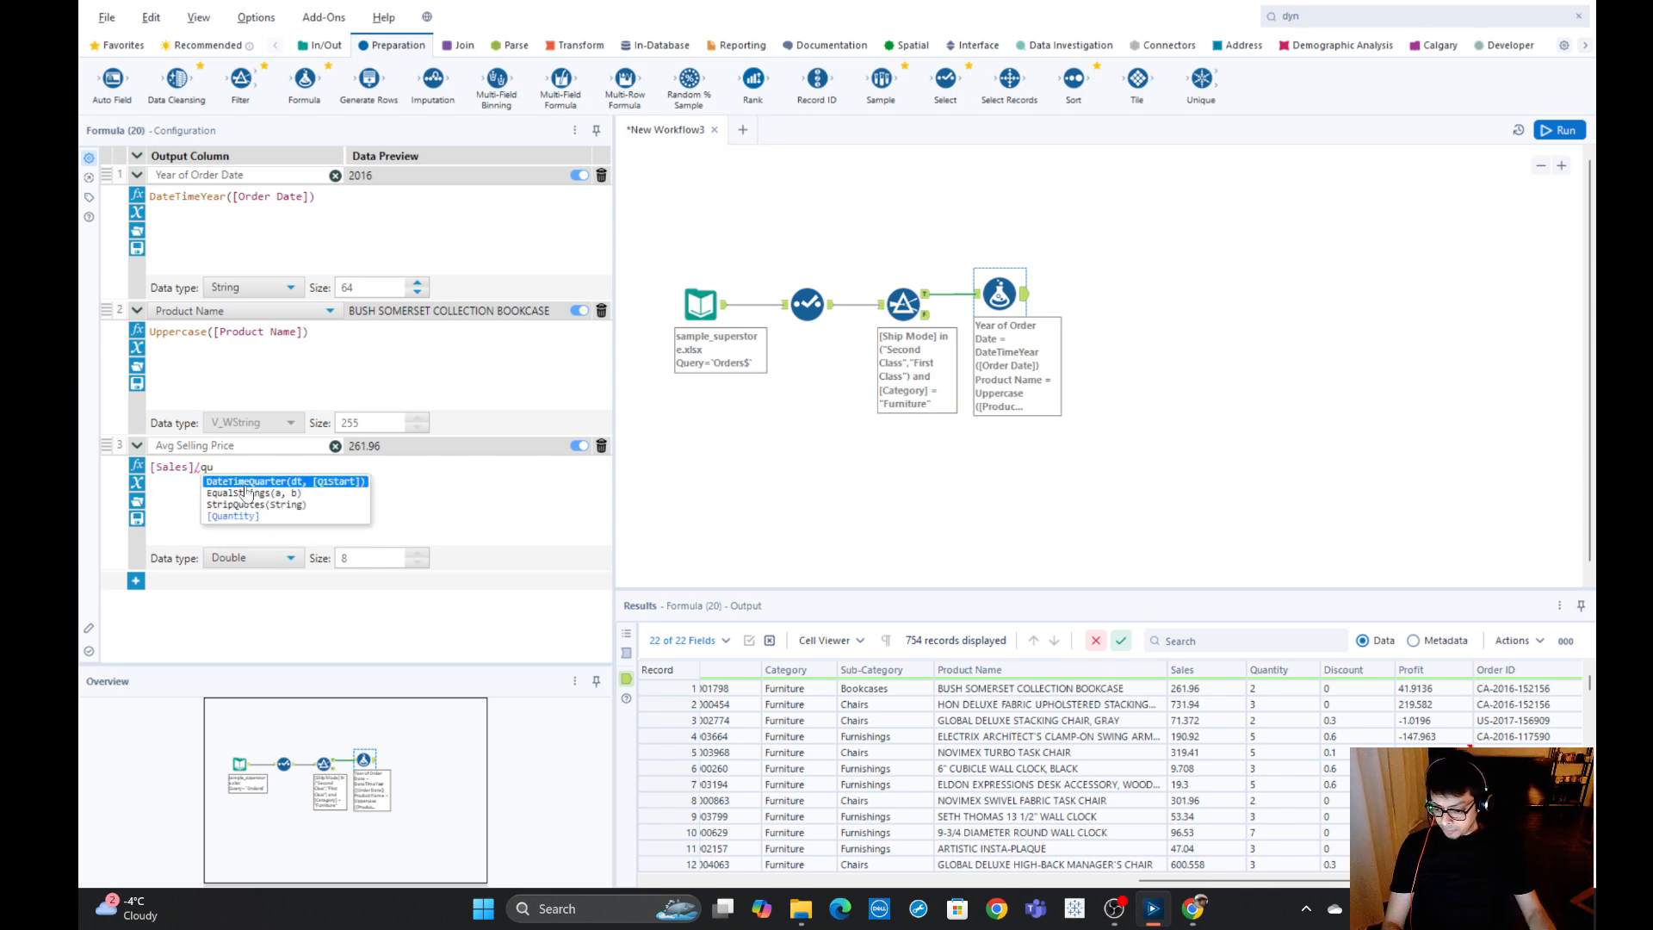
{"action": "left_click", "coordinate": [305, 544]}
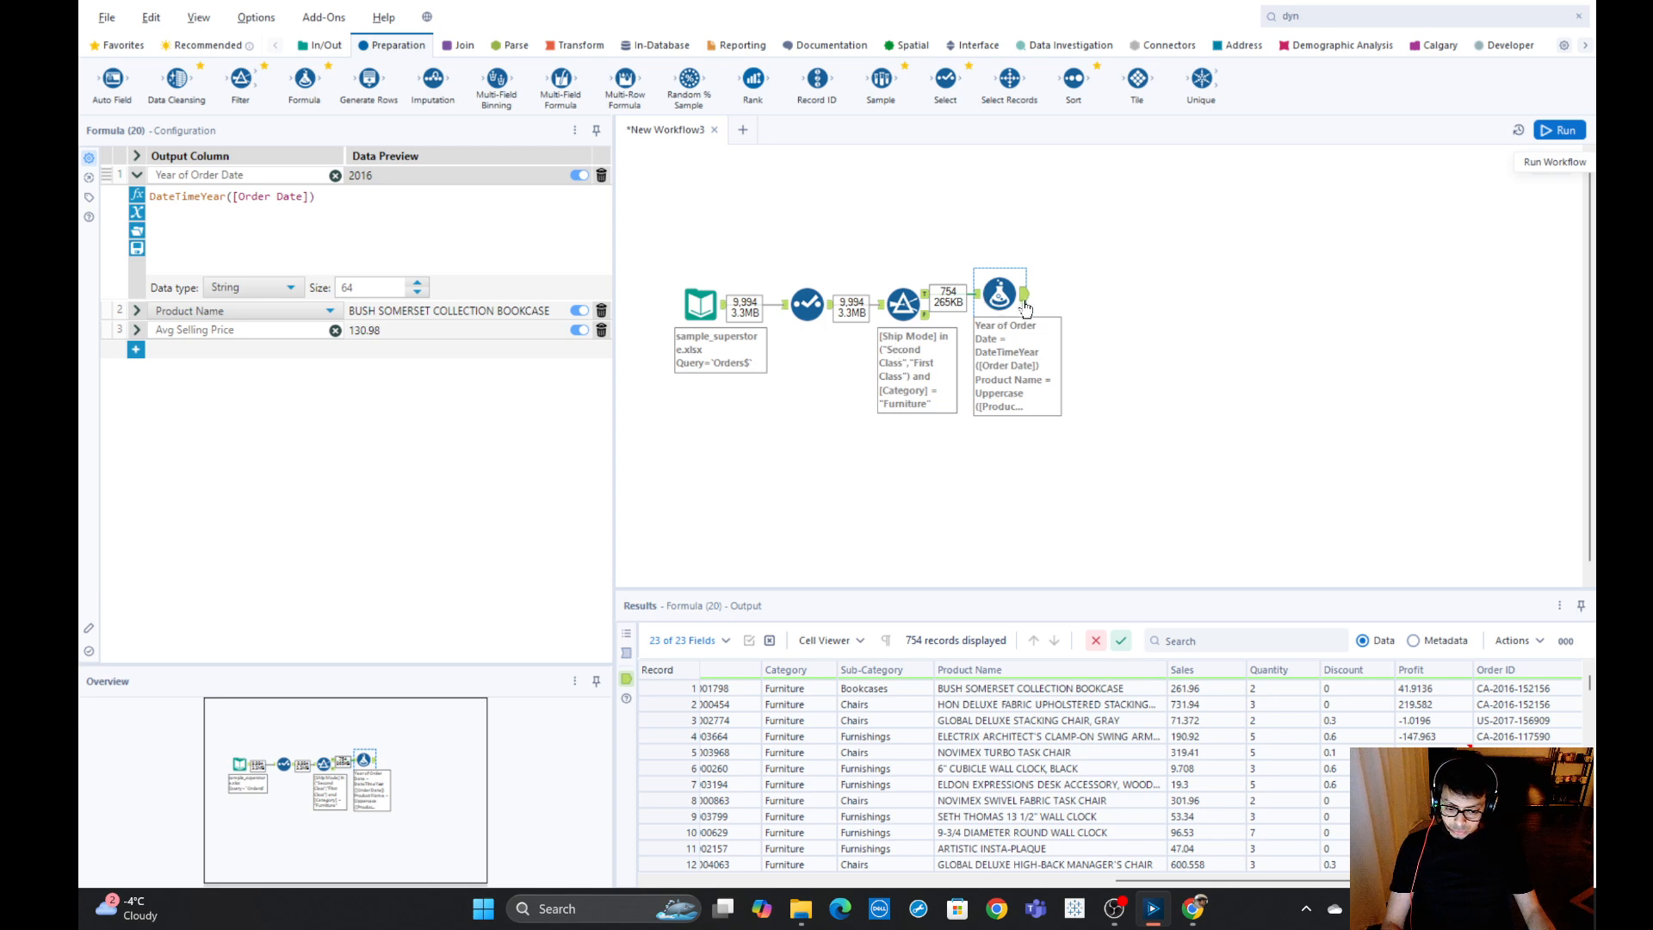
Compare the Avg Selling Price expression with the Sales, Quantity and Avg Selling Price values in the Formula tool's output.
{"action": "left_click", "coordinate": [136, 330]}
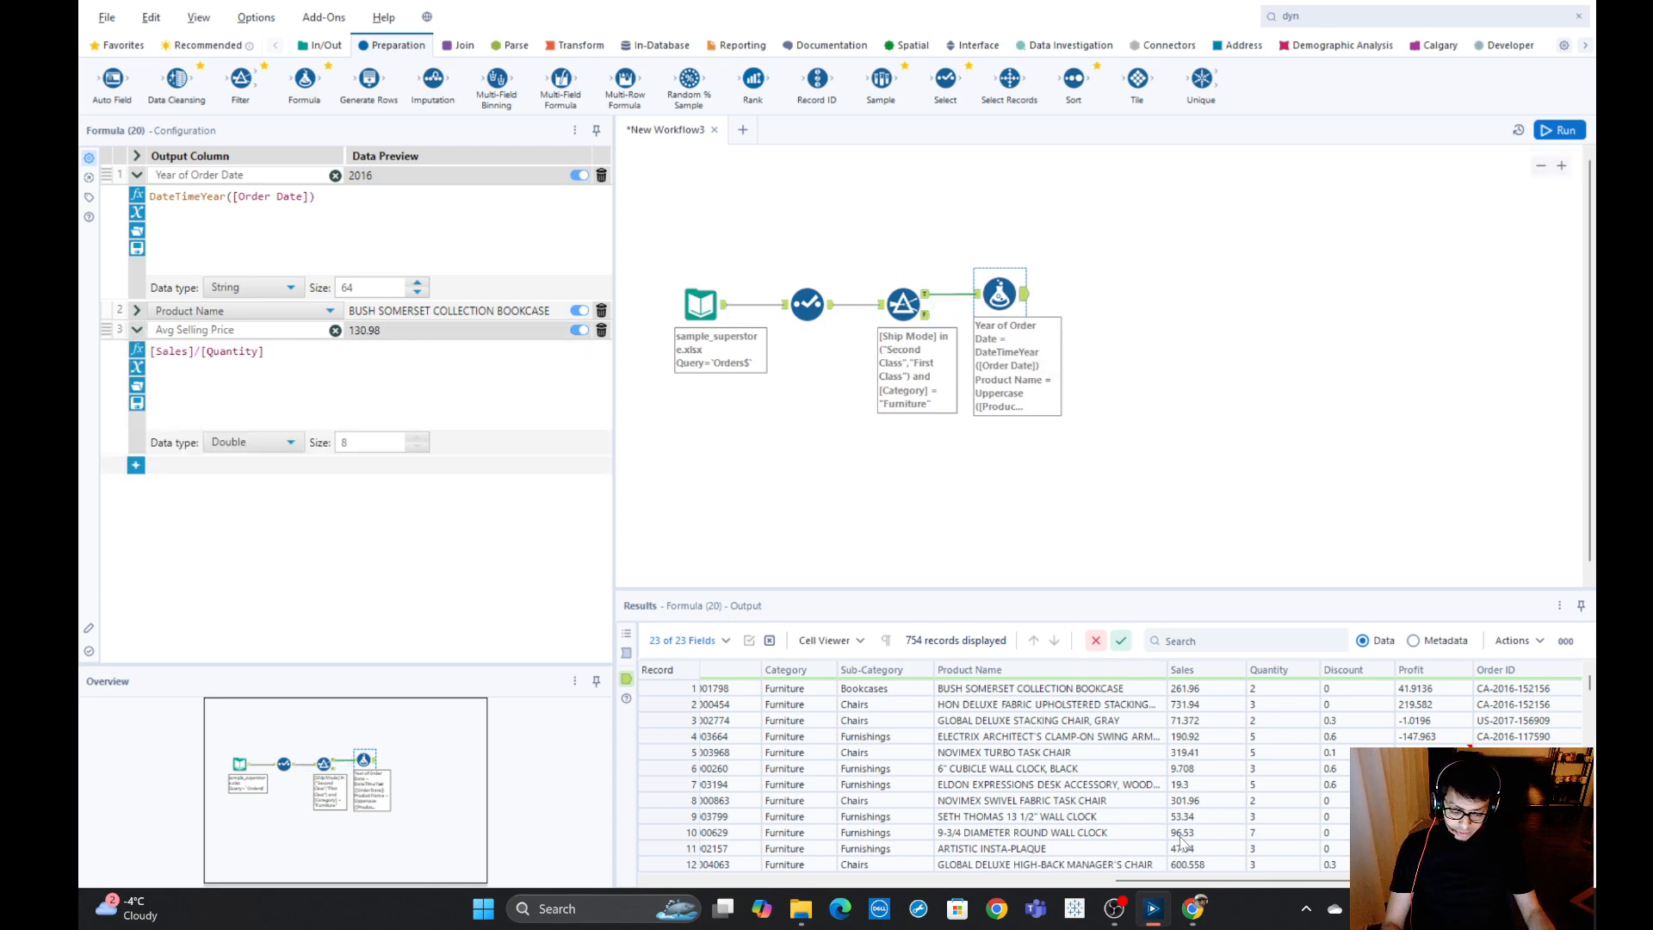
{"action": "left_click_drag", "start_coordinate": [1167, 882], "coordinate": [1259, 889]}
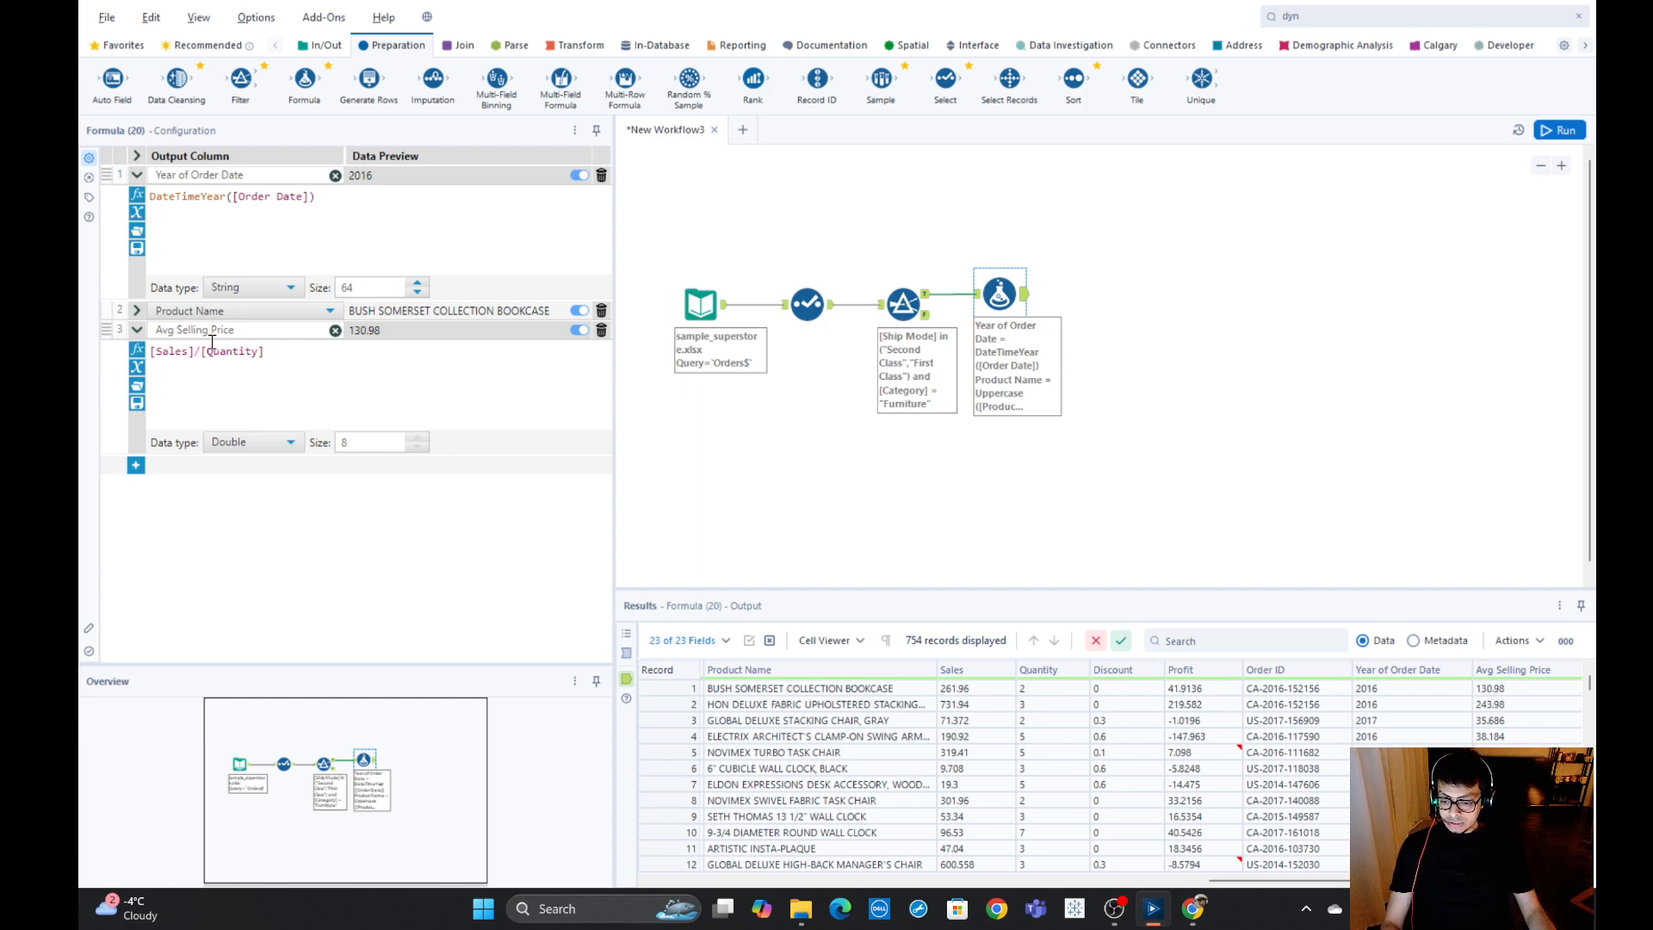
{"action": "left_click_drag", "start_coordinate": [272, 353], "coordinate": [153, 350]}
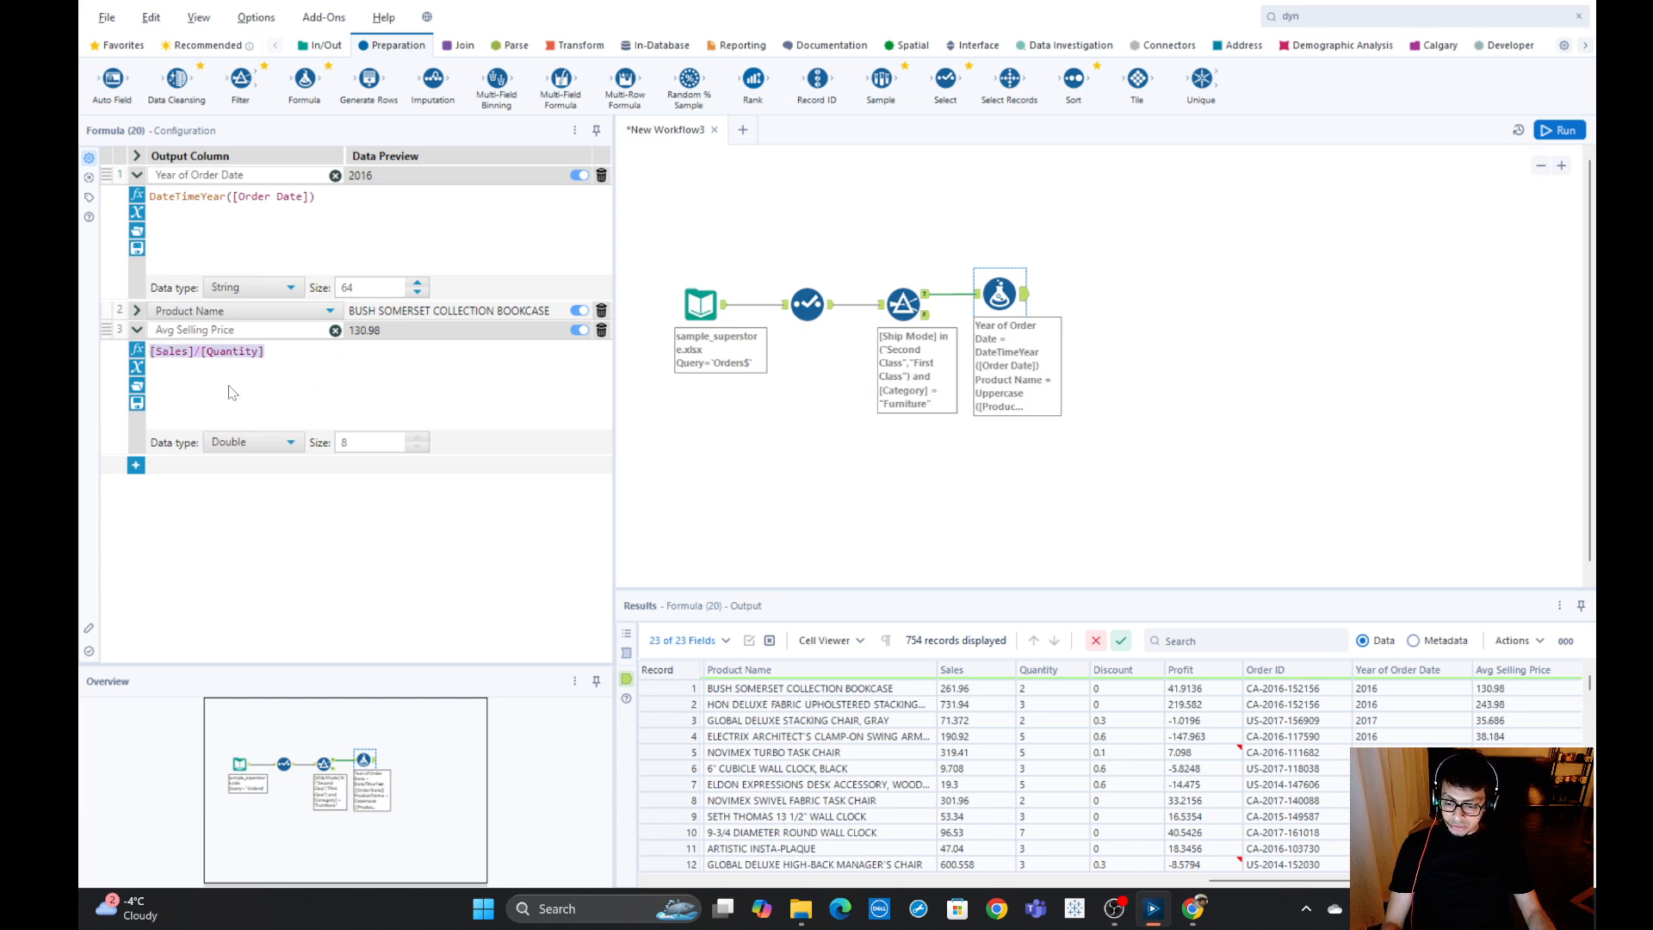
{"action": "left_click", "coordinate": [303, 353]}
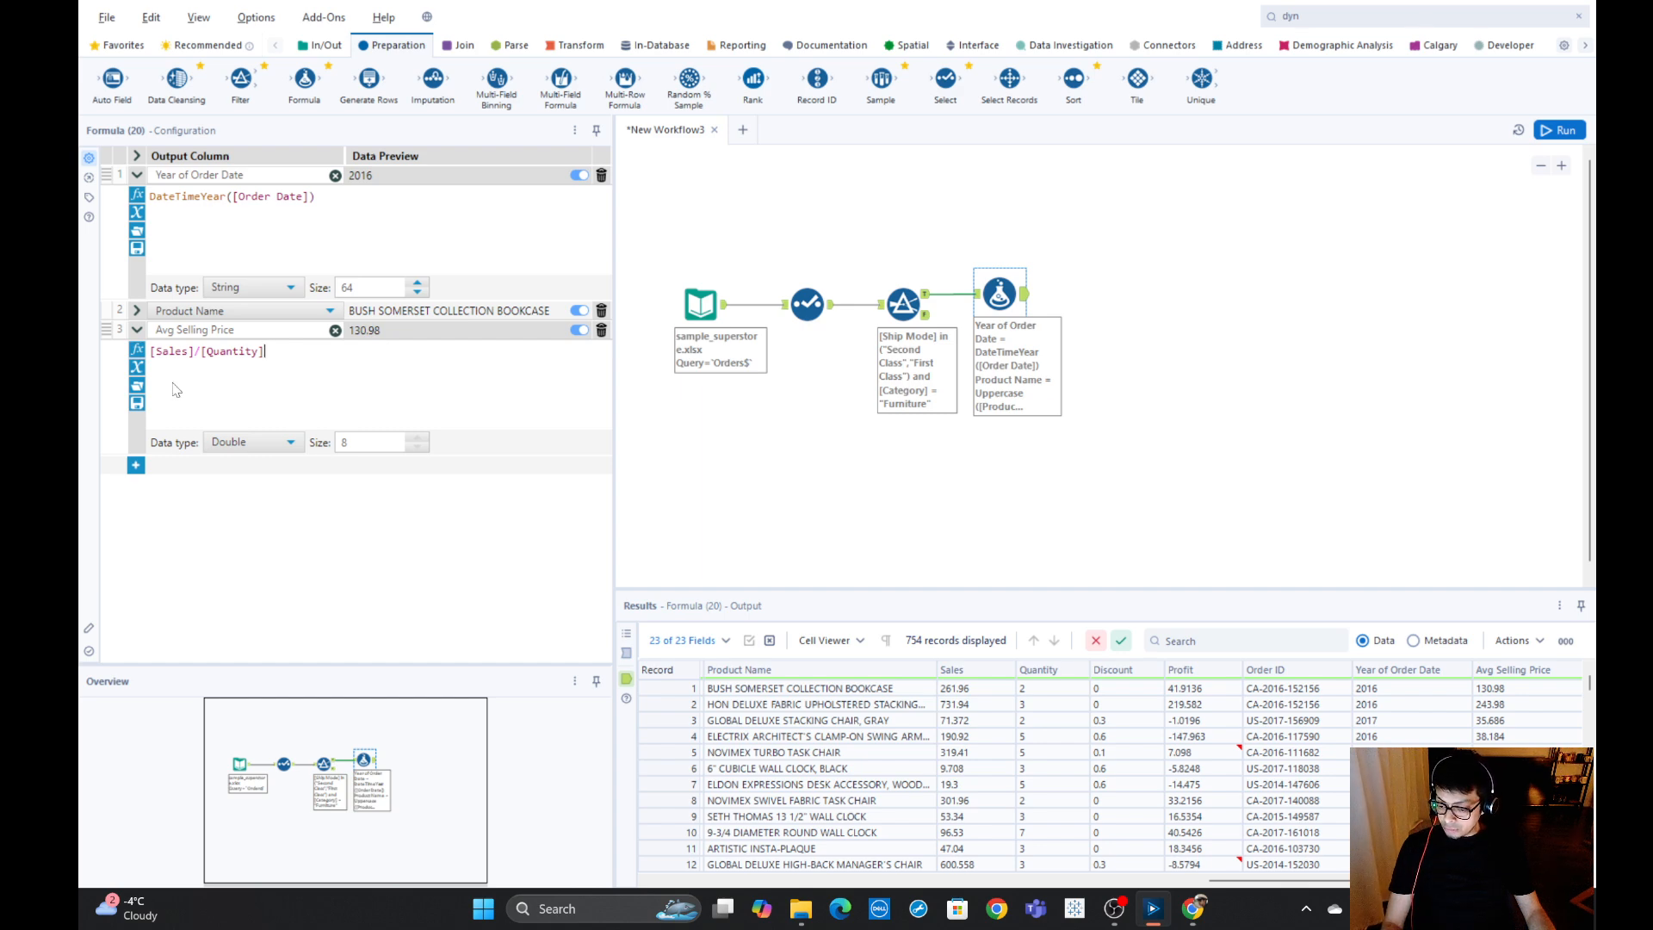
Browse the DateTime functions available for the Avg Selling Price expression without inserting any.
{"action": "left_click", "coordinate": [137, 351]}
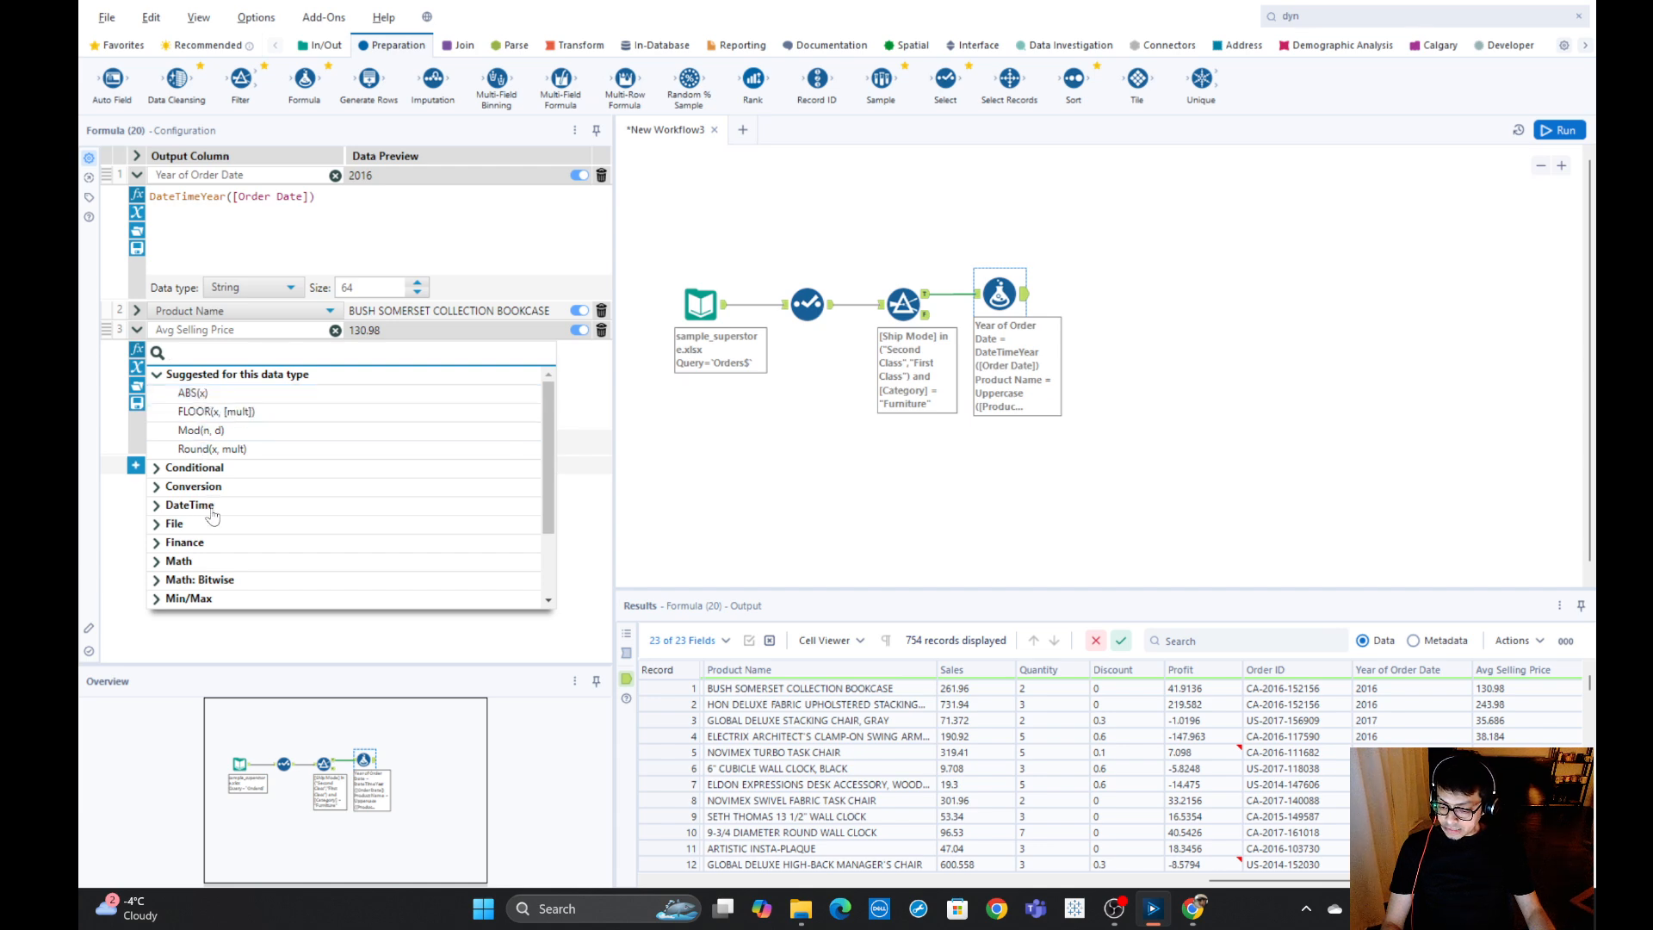
{"action": "left_click", "coordinate": [160, 506]}
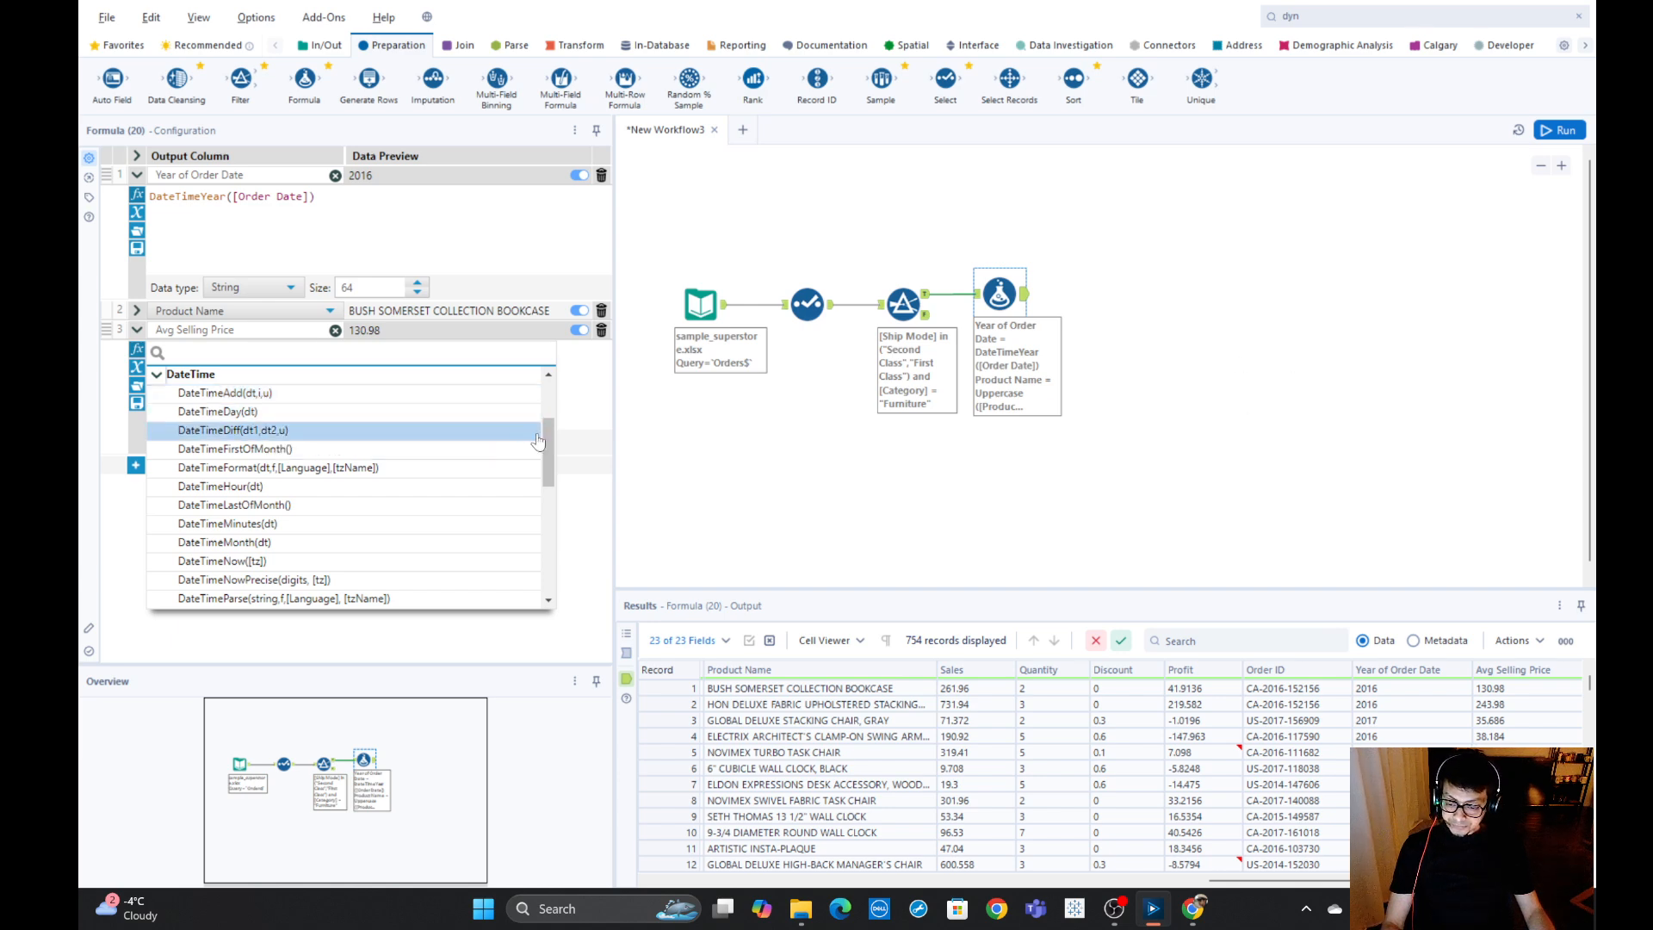
{"action": "left_click", "coordinate": [603, 420]}
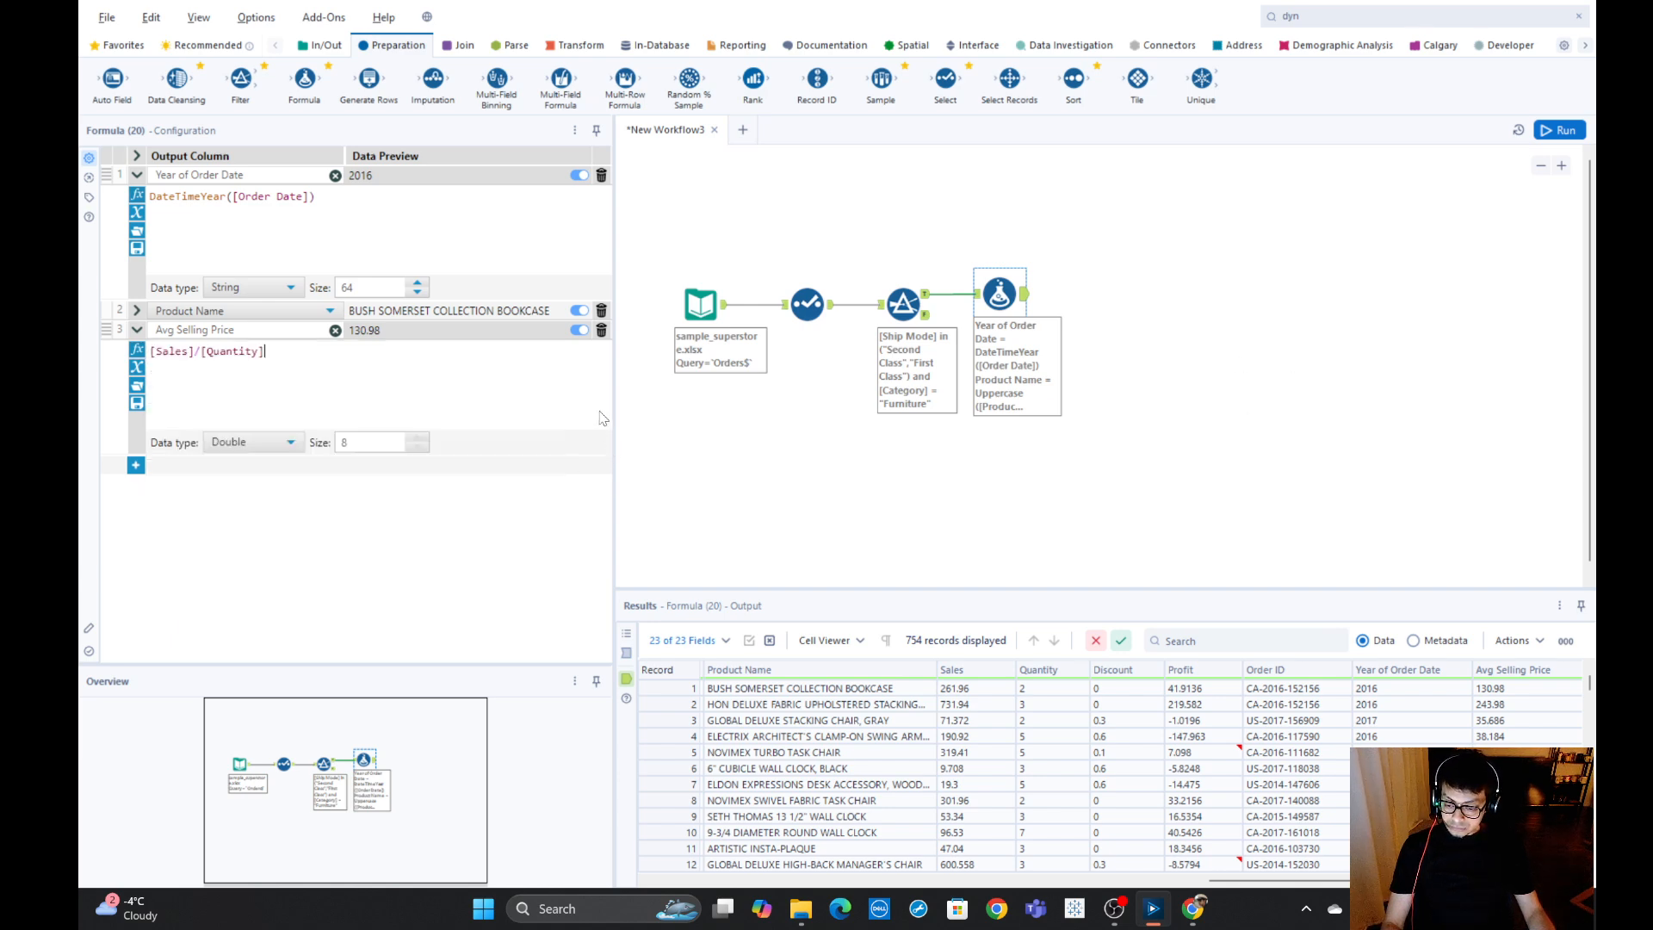
Reopen the Formula tool's configuration and review the available functions and the expression of the Year of Order Date column.
{"action": "left_click", "coordinate": [1158, 365]}
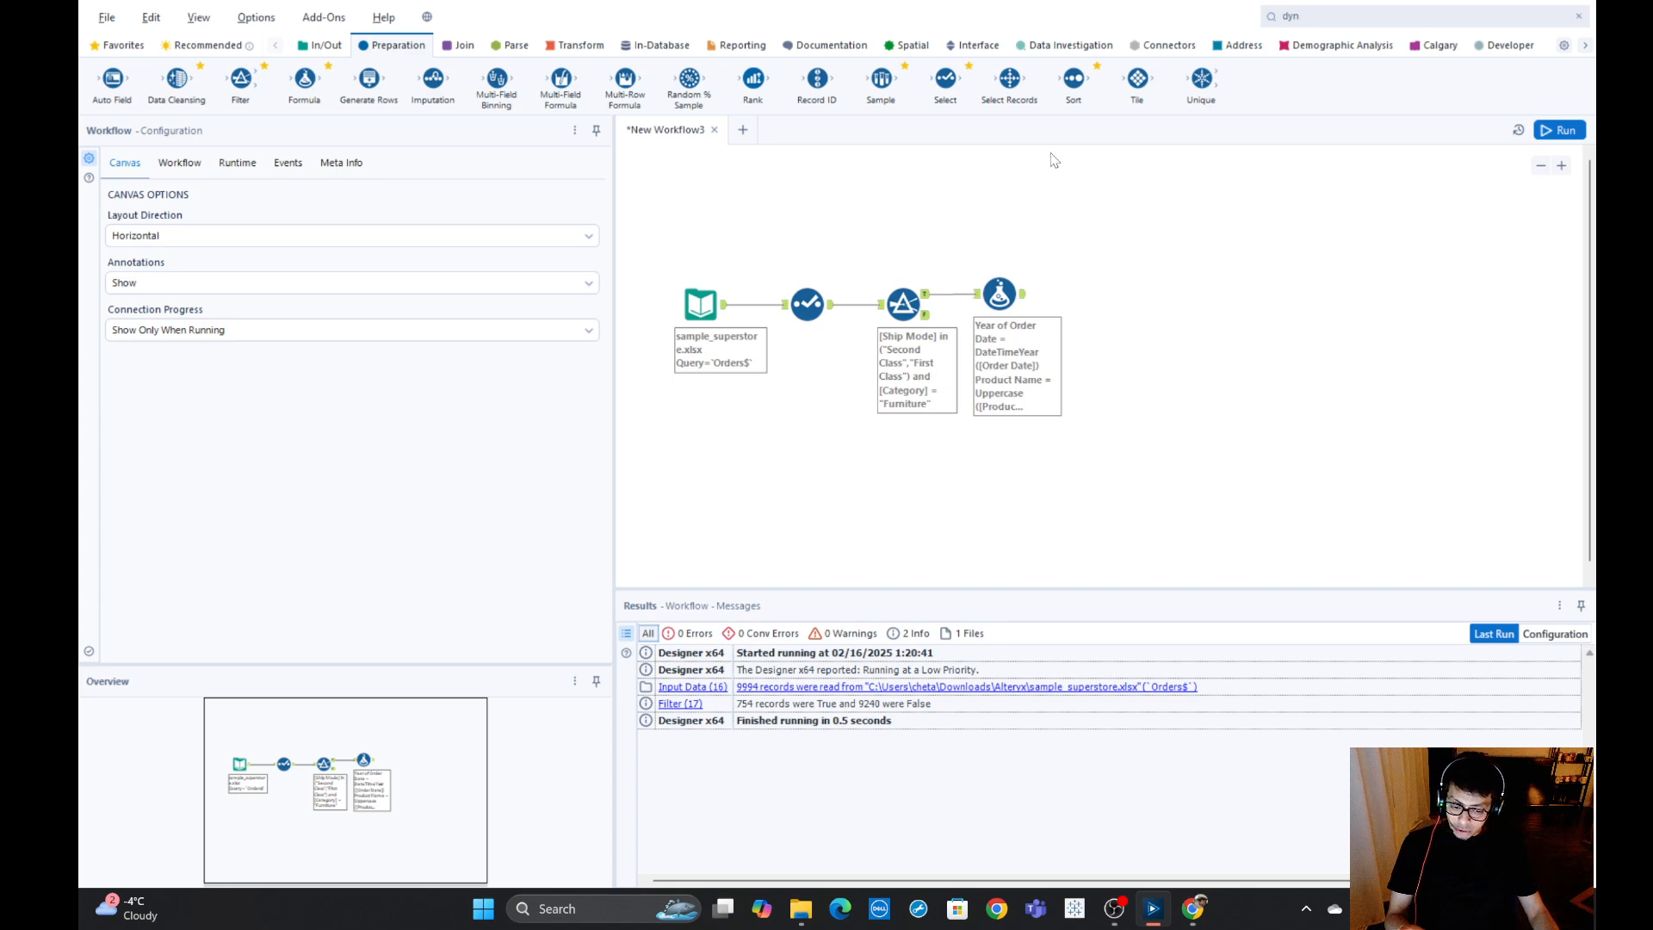
{"action": "left_click", "coordinate": [998, 295]}
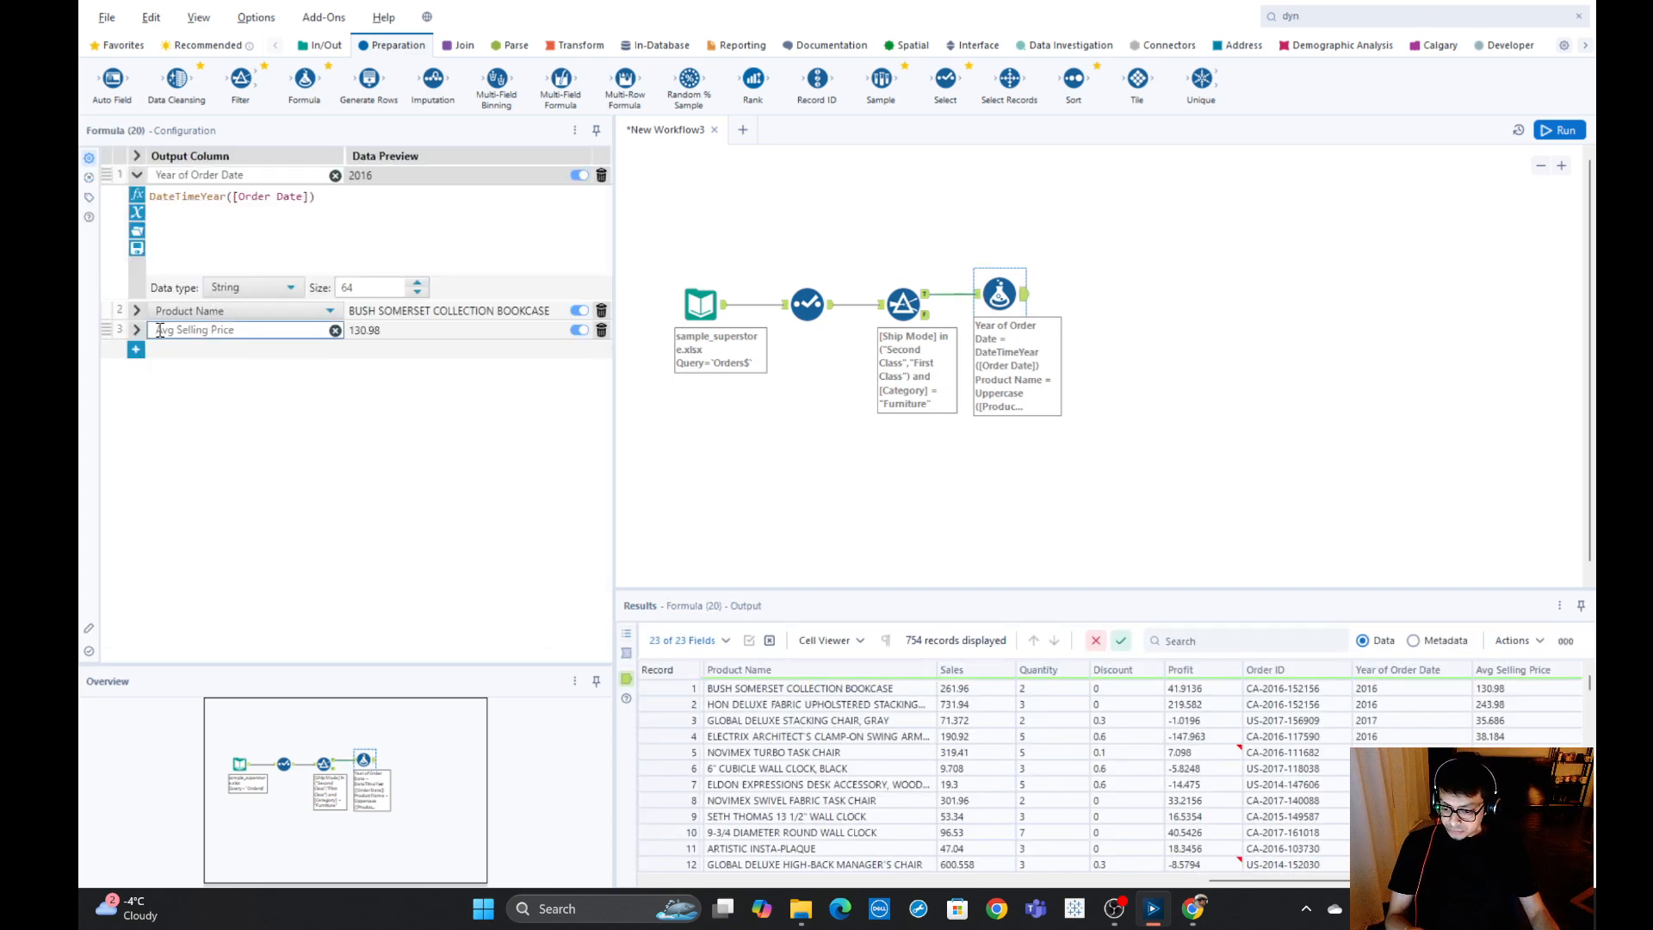
{"action": "left_click", "coordinate": [136, 195]}
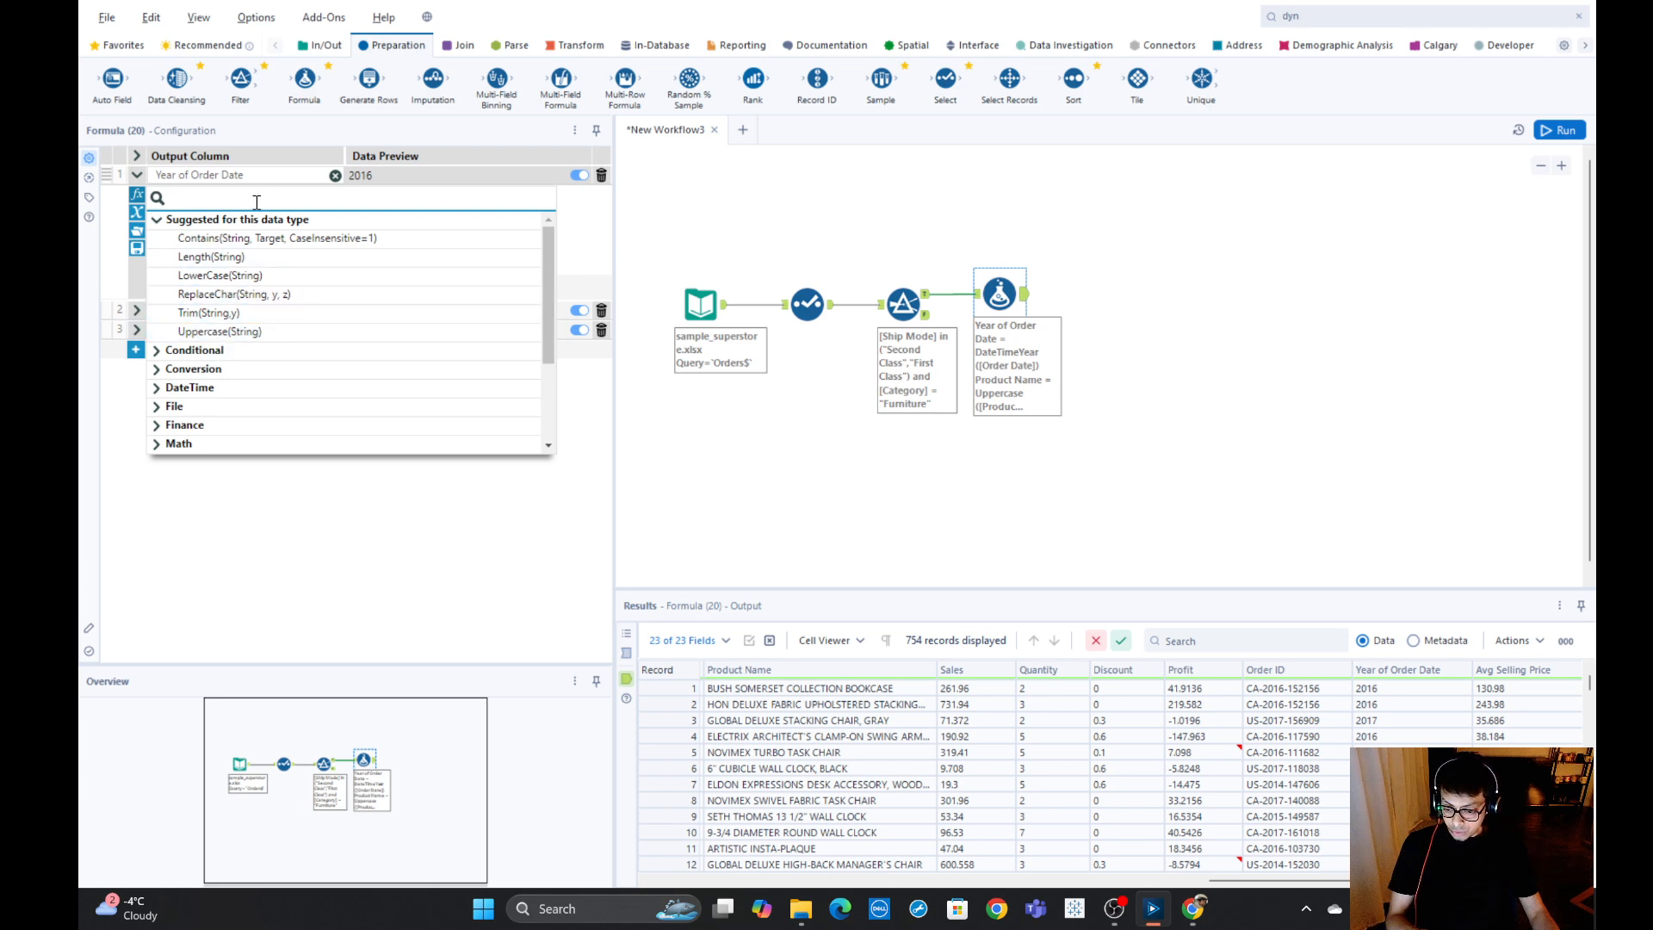
{"action": "left_click", "coordinate": [585, 269]}
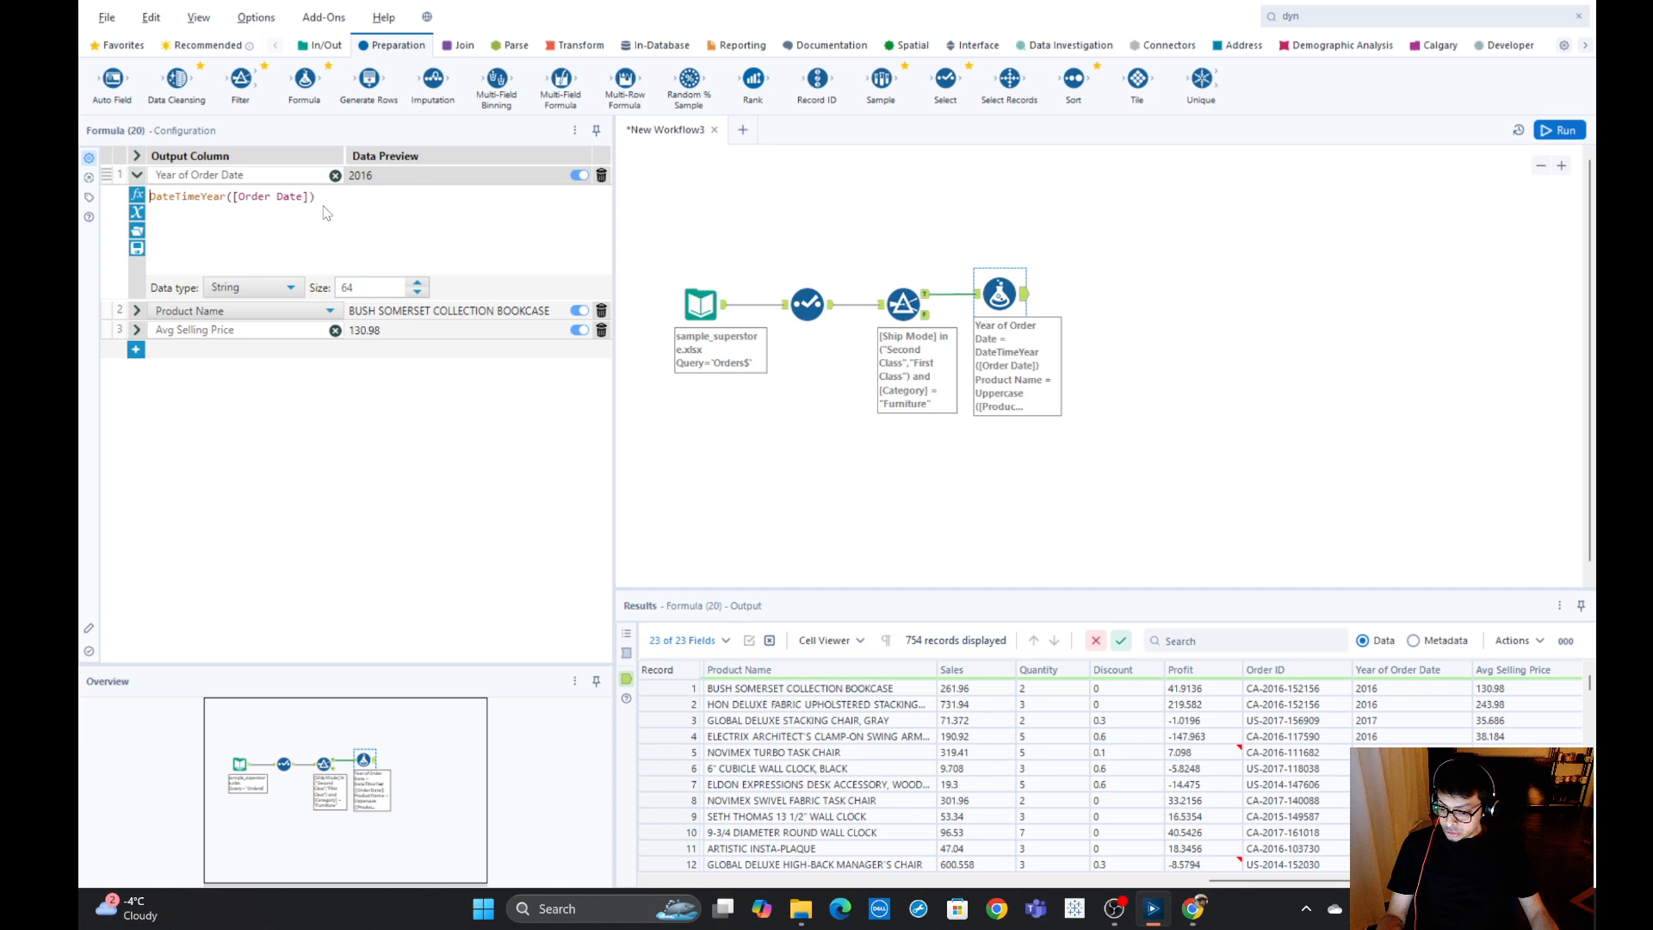
{"action": "left_click_drag", "start_coordinate": [316, 197], "coordinate": [150, 196]}
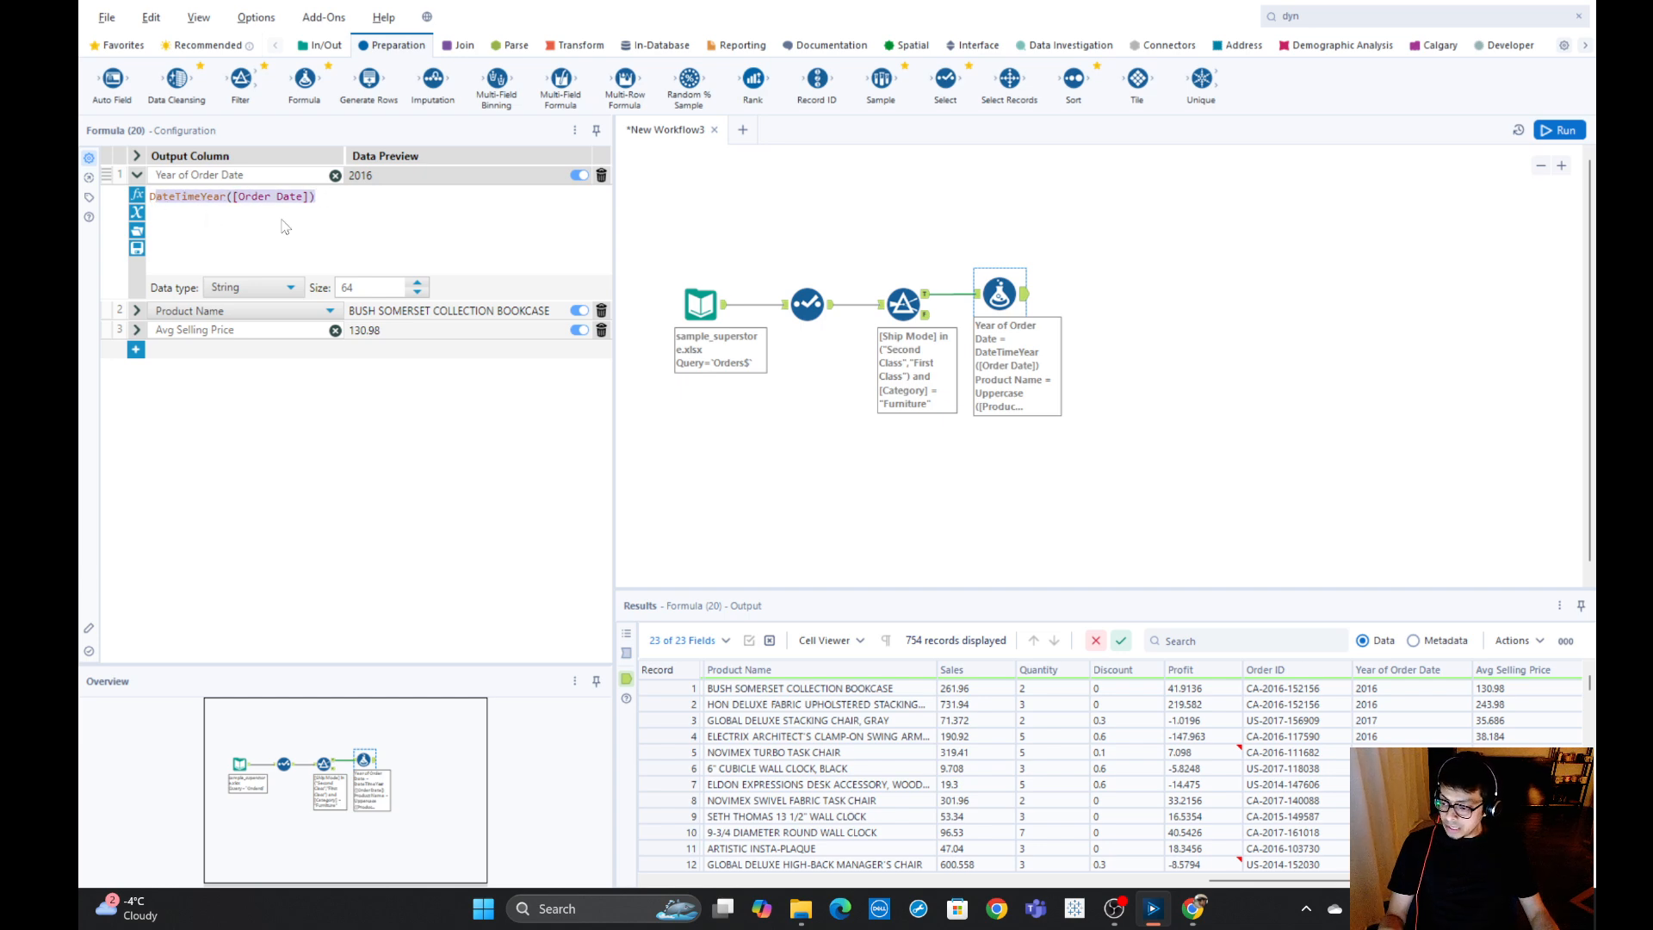